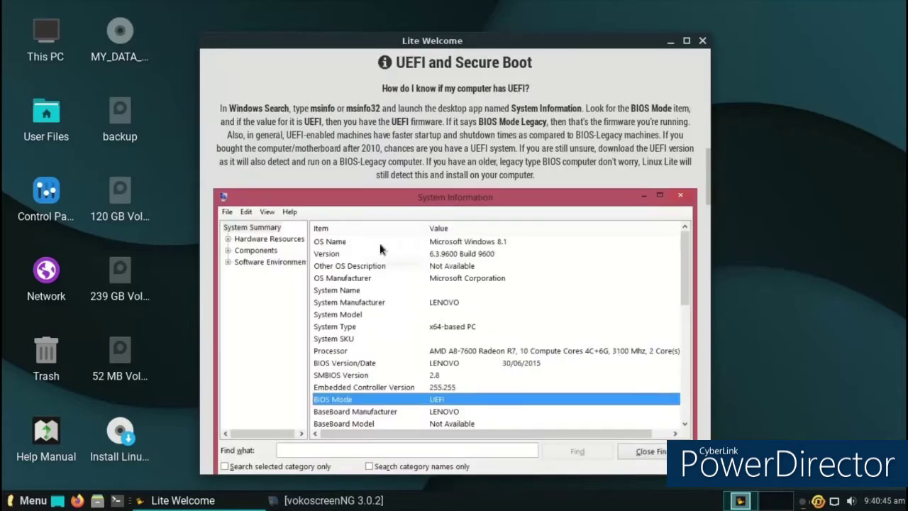
Read the maximized Lite Welcome page from the UEFI section through the hardware recommendations, and close it
left_click_drag(422, 44, 419, 2)
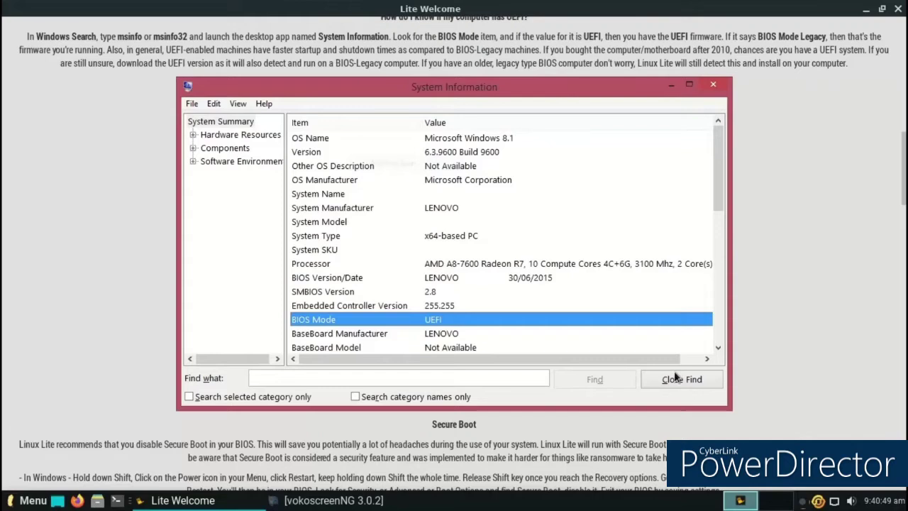
scroll(499, 384, "down", 5)
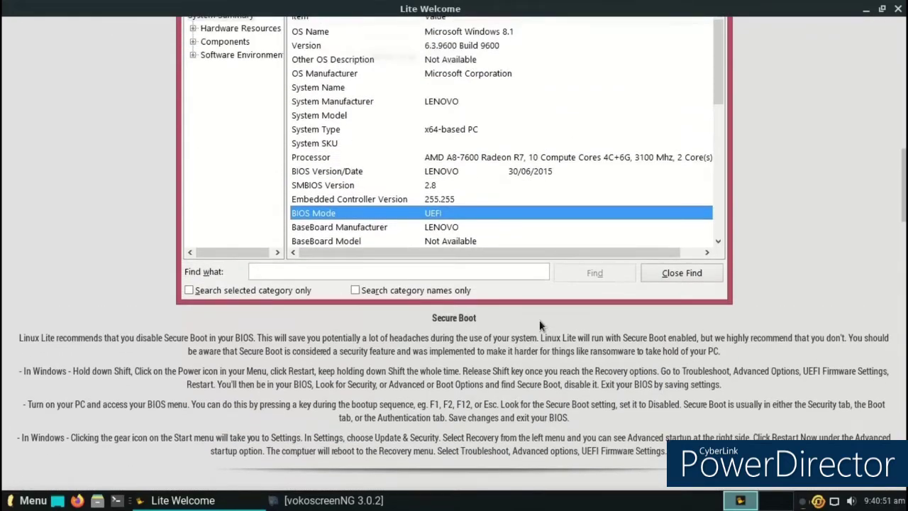
scroll(537, 323, "up", 2)
scroll(543, 320, "down", 8)
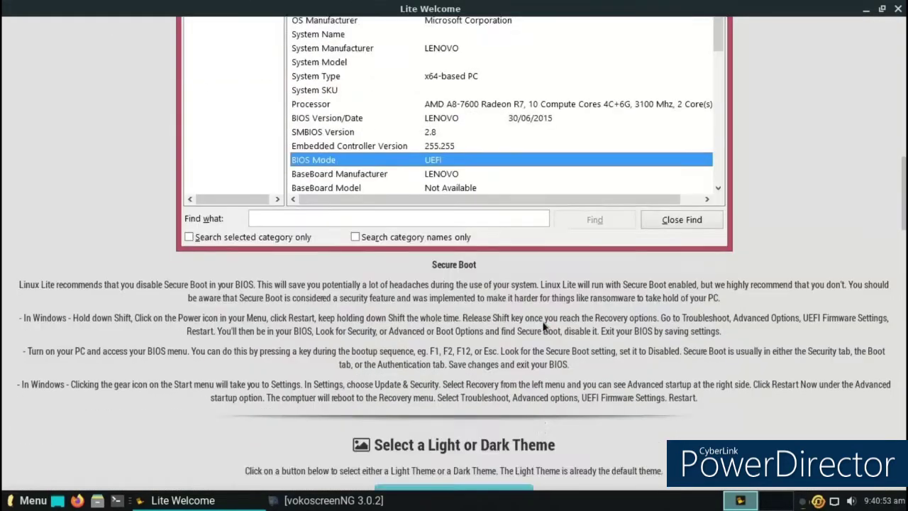
scroll(546, 316, "down", 15)
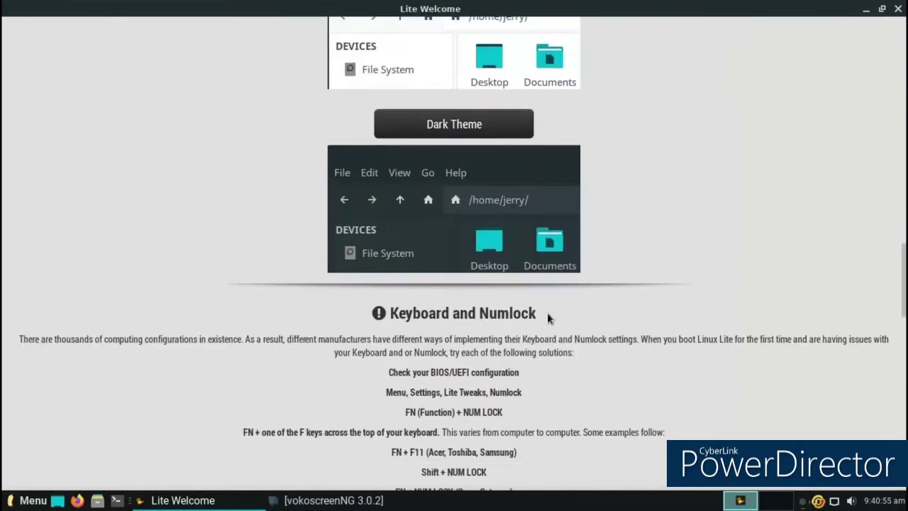
scroll(548, 313, "down", 13)
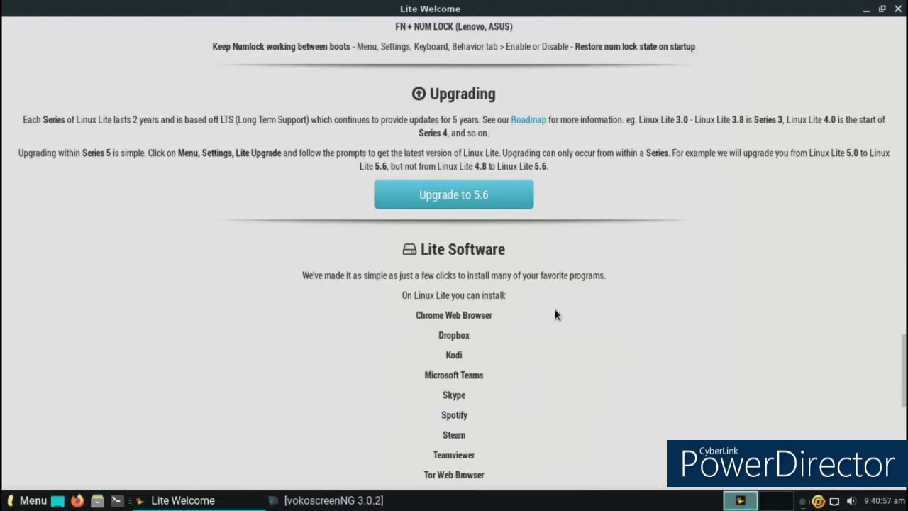
scroll(592, 312, "down", 5)
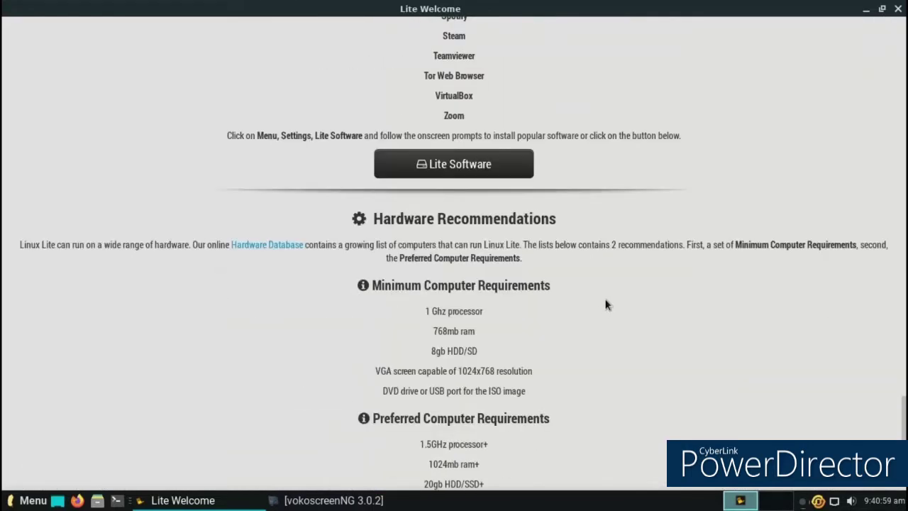
scroll(609, 303, "down", 4)
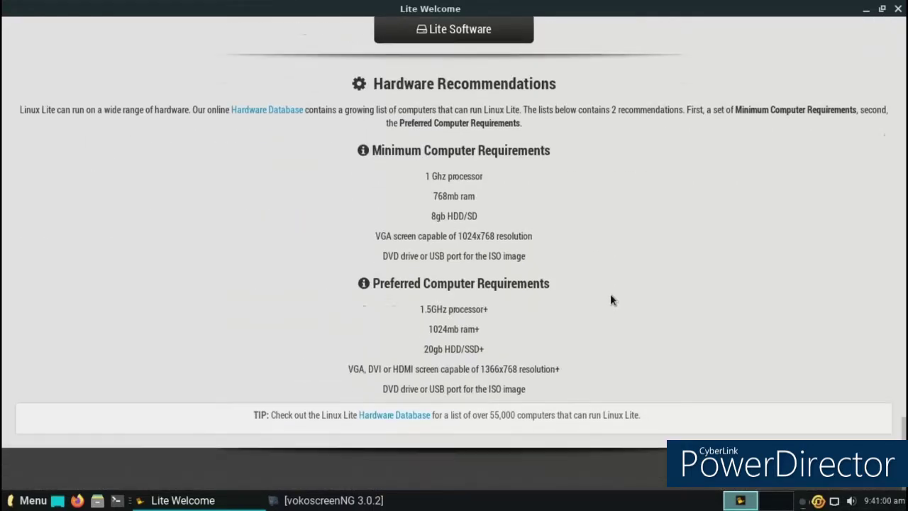
left_click(898, 10)
Show the recently used applications in the main application menu and enlarge the menu
key("super")
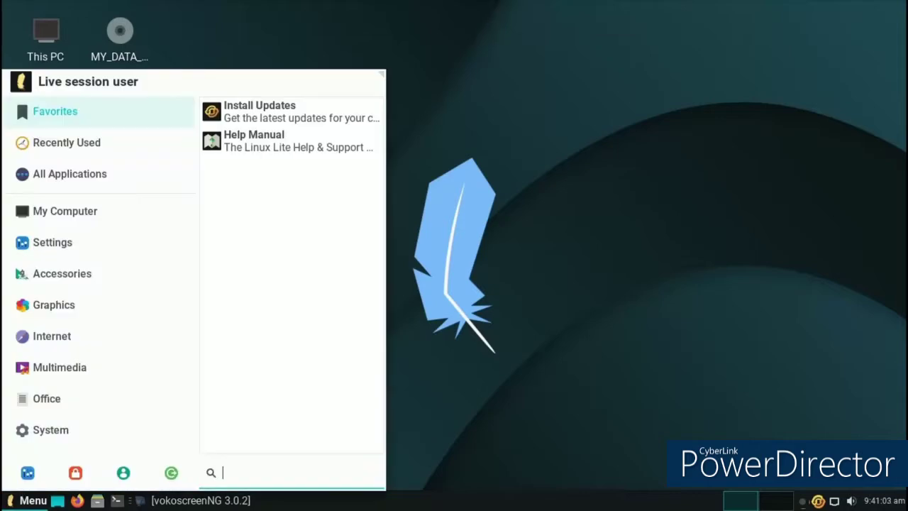
left_click(78, 166)
left_click(71, 143)
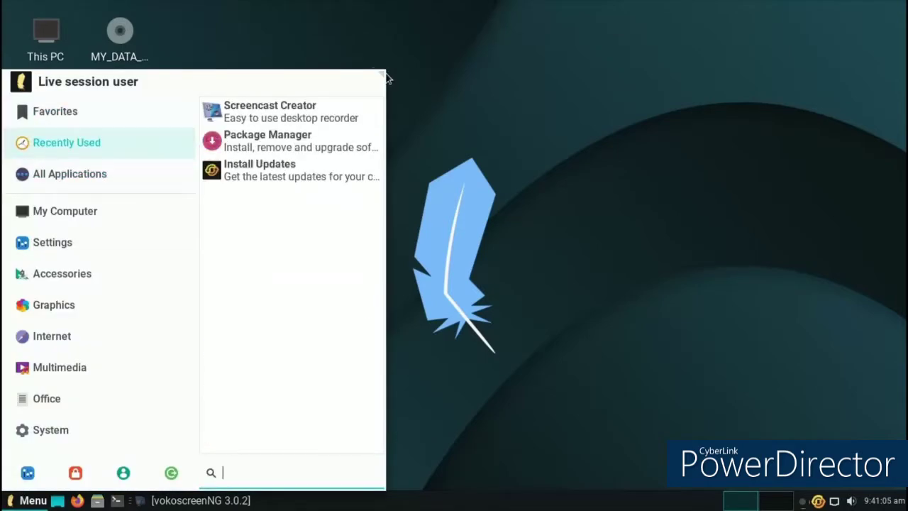
left_click_drag(378, 73, 456, 33)
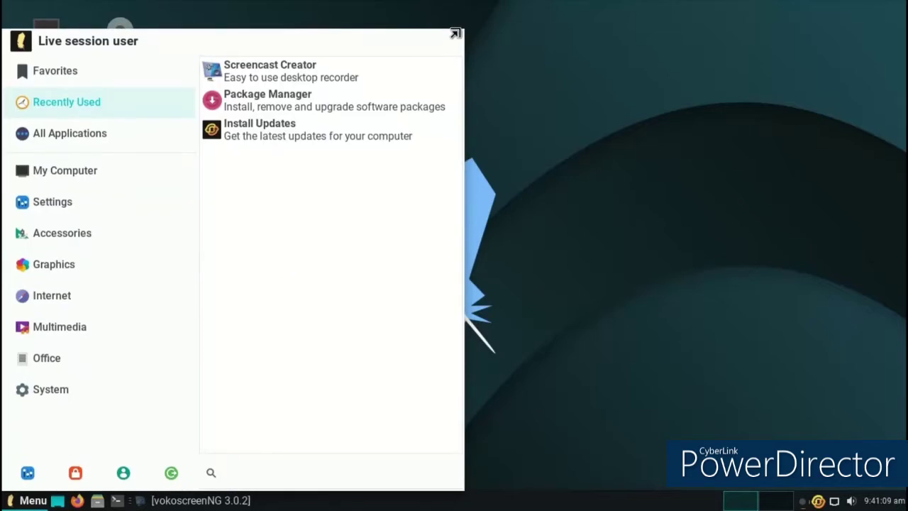
View the About Me profile form from the full application list and cancel it without changes
left_click(146, 169)
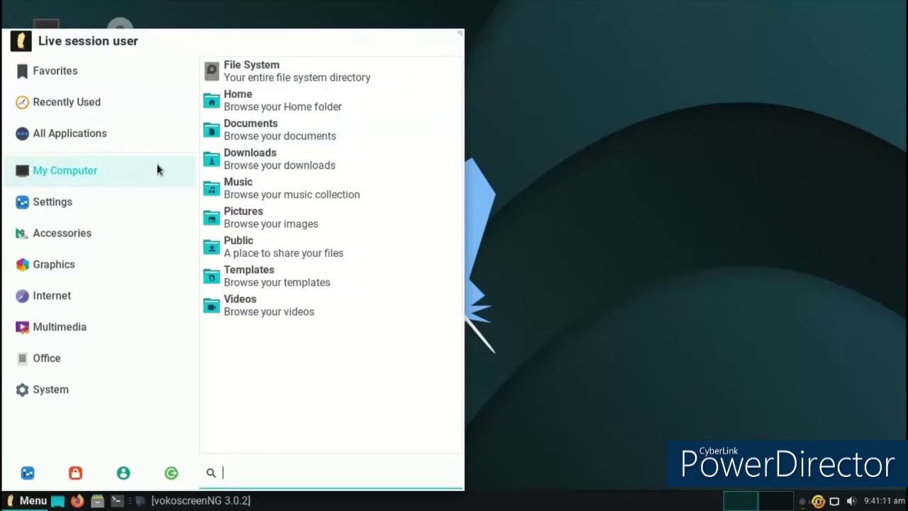
left_click(148, 139)
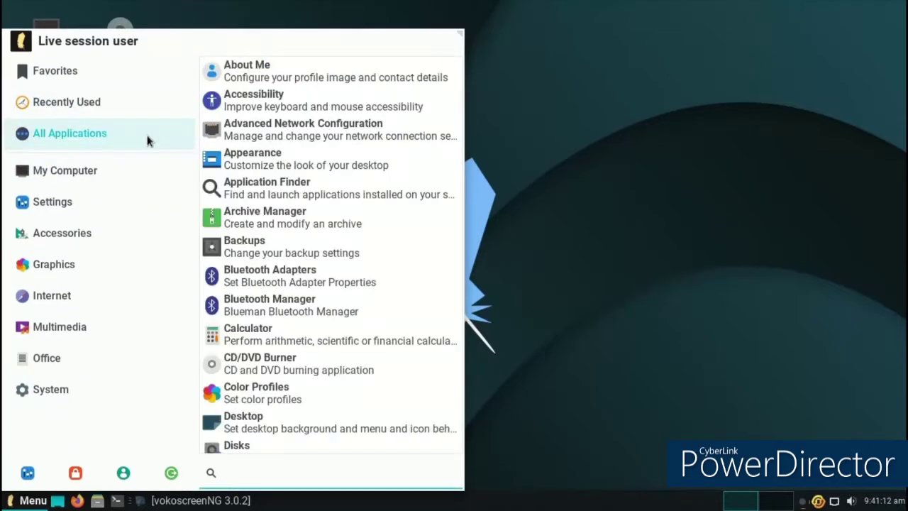
left_click(298, 84)
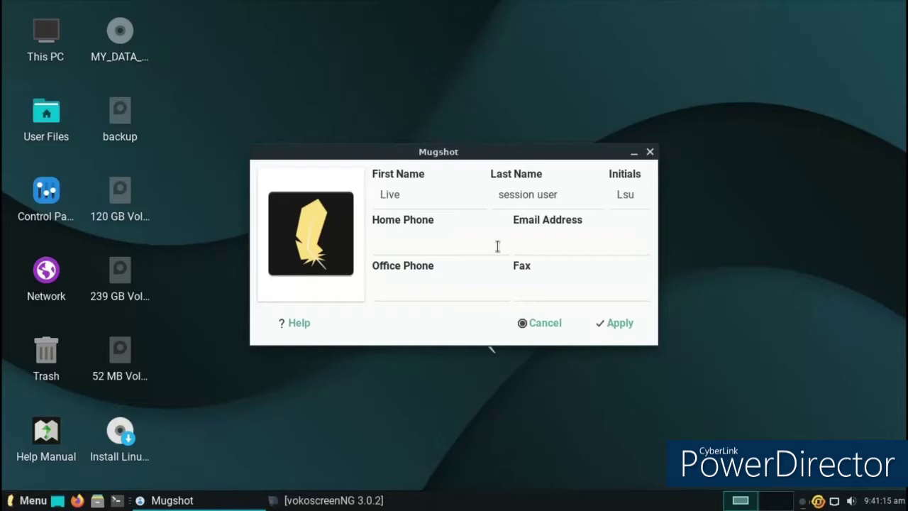
left_click(543, 323)
Set the desktop style to Adwaita-dark in the Appearance settings and check how the application menu looks
left_click(4, 502)
left_click(55, 182)
left_click(58, 203)
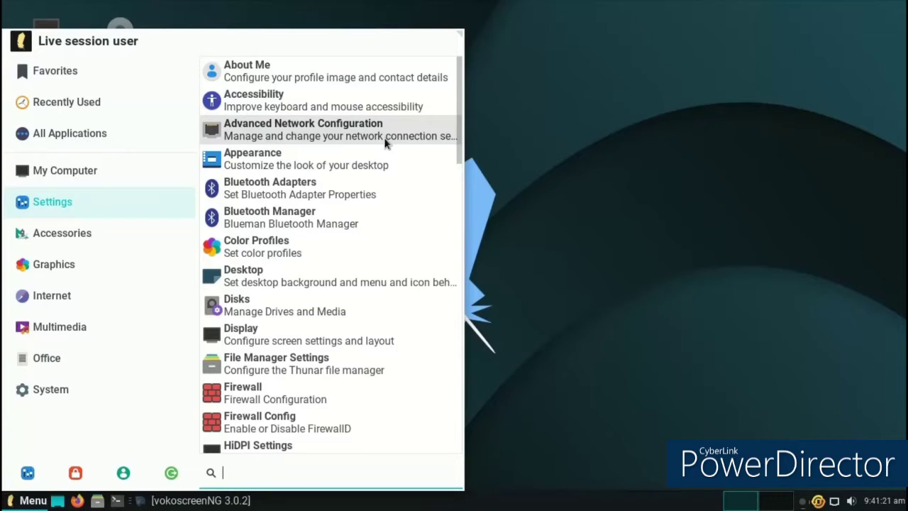
left_click(387, 154)
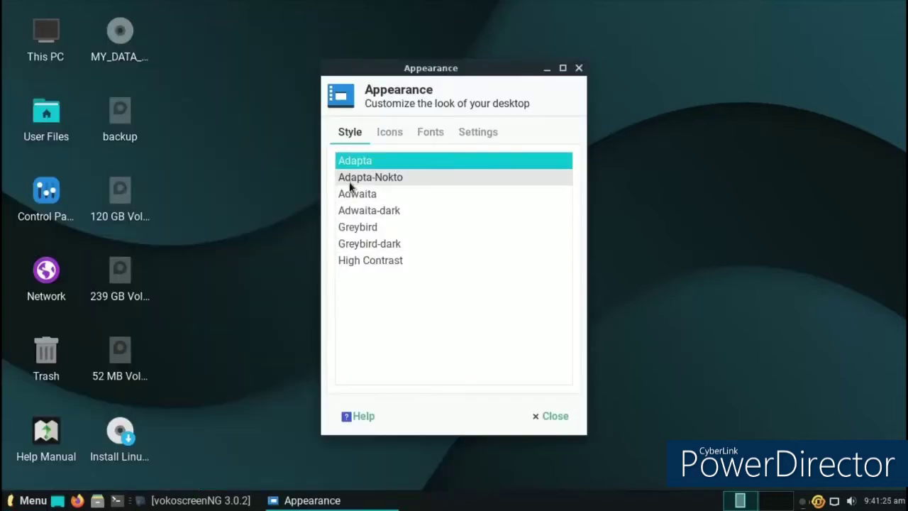
left_click(365, 211)
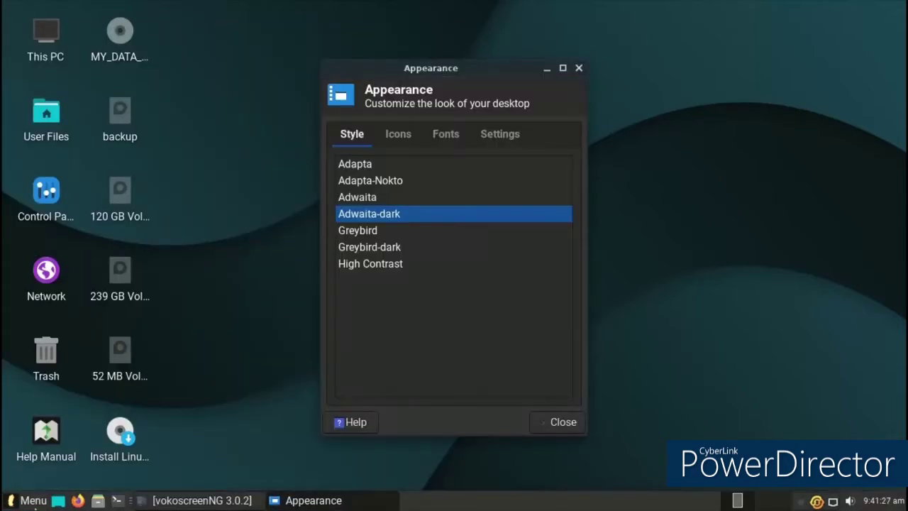
left_click(28, 503)
left_click(551, 345)
Switch the desktop style to Greybird-dark, check the application menu's look and close the Appearance settings
left_click(394, 253)
left_click(32, 499)
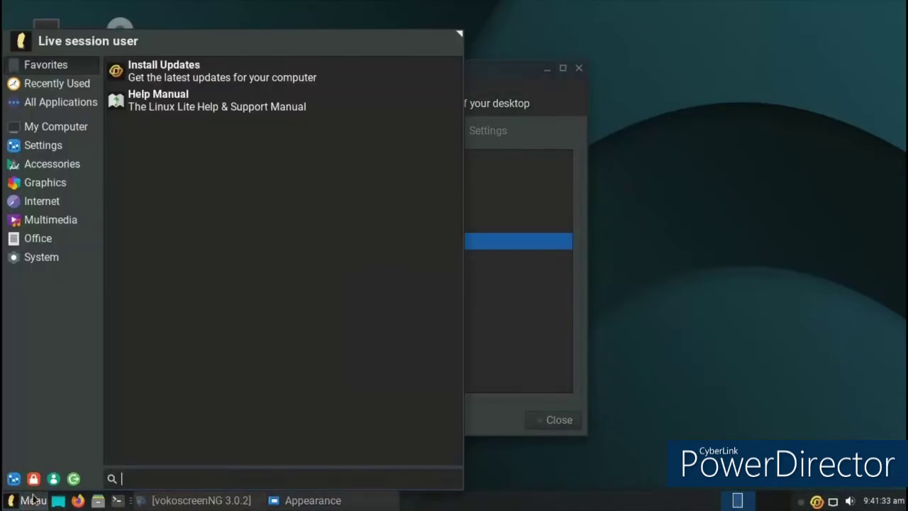
left_click(539, 342)
left_click(556, 420)
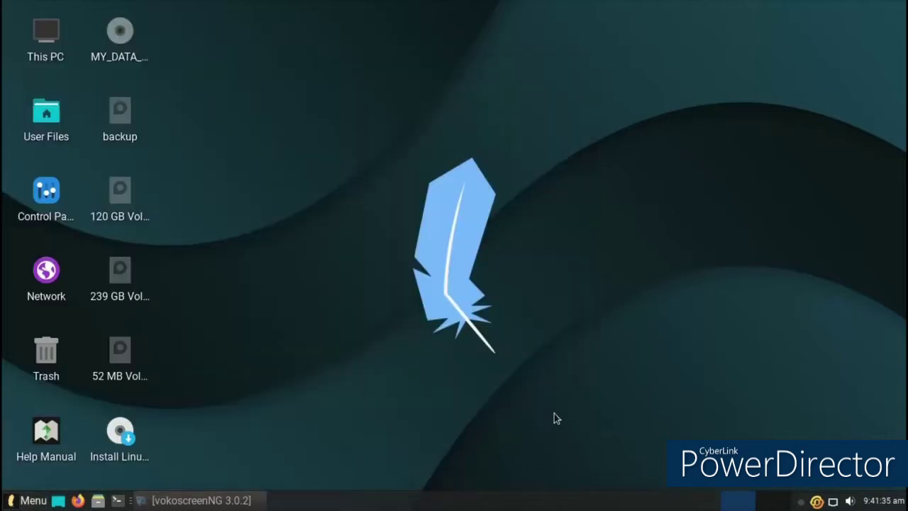
Shrink the application menu and open the Desktop background settings from the full application list
left_click(13, 502)
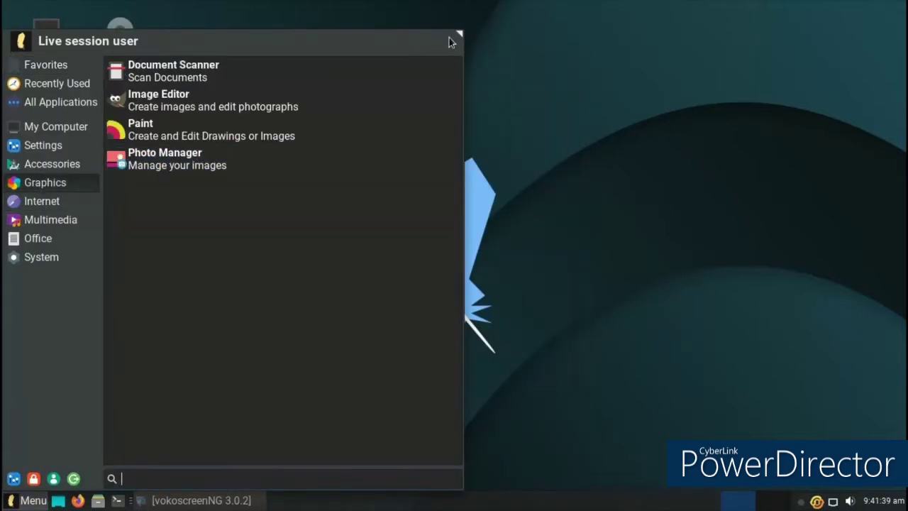
left_click_drag(455, 35, 342, 135)
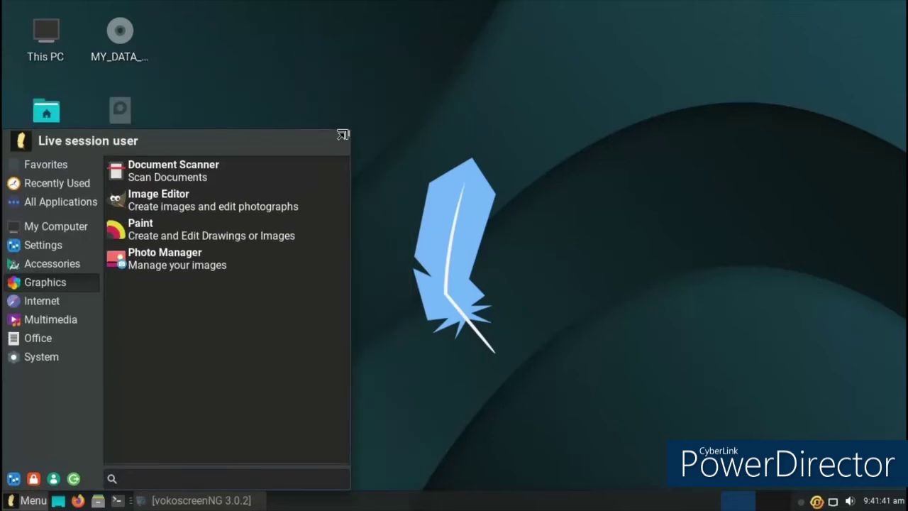
mouse_move(55, 265)
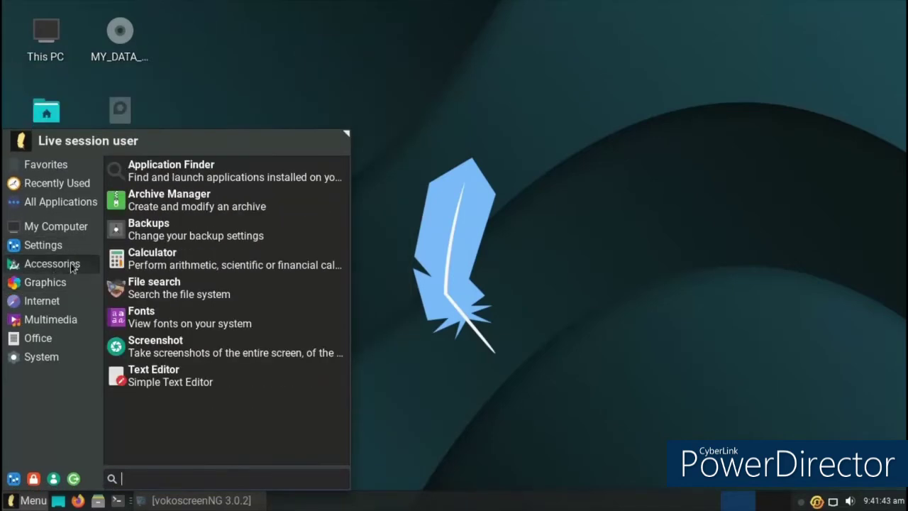
mouse_move(40, 205)
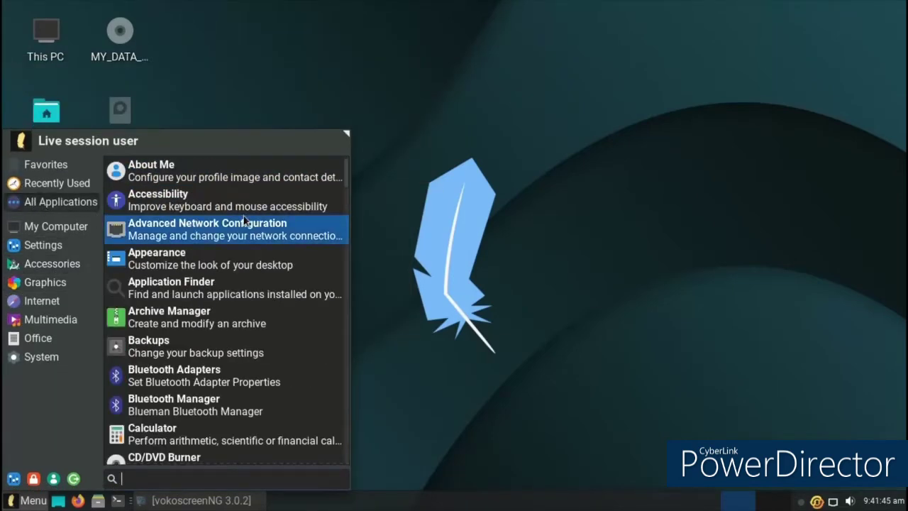
scroll(323, 248, "down", 5)
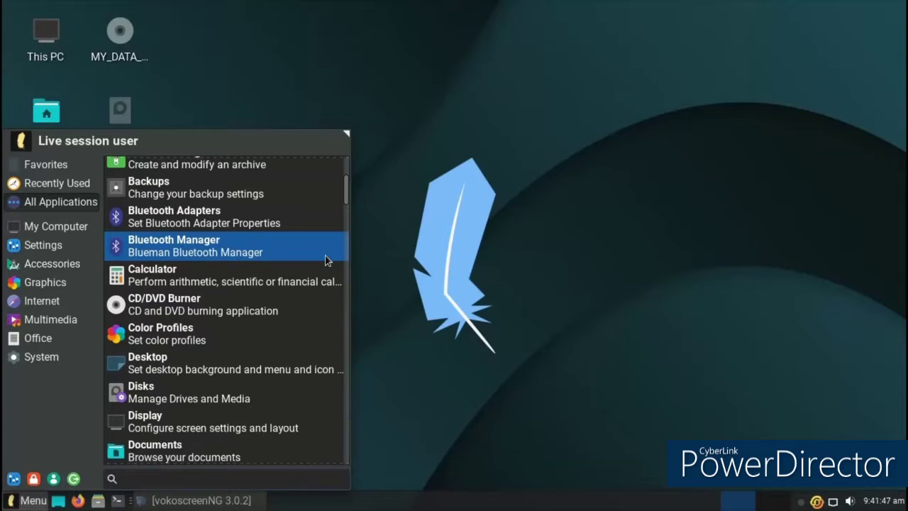
scroll(325, 261, "down", 1)
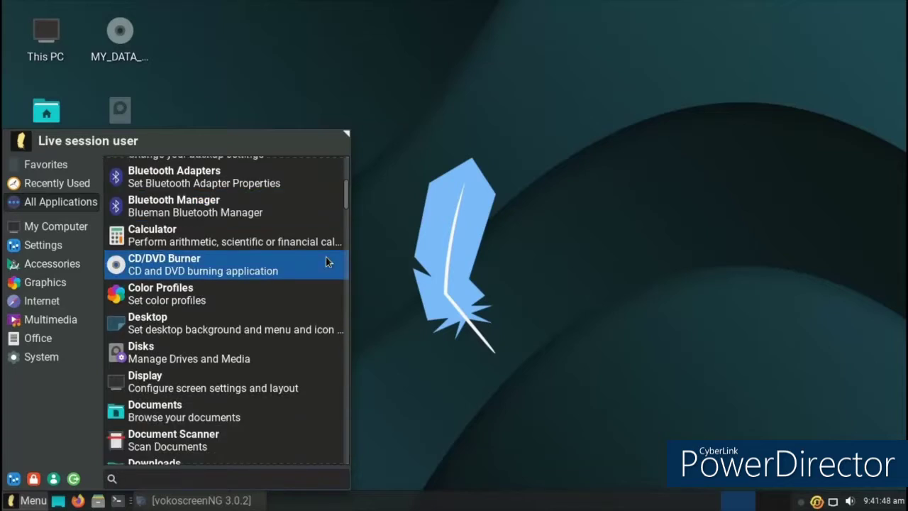
left_click(249, 318)
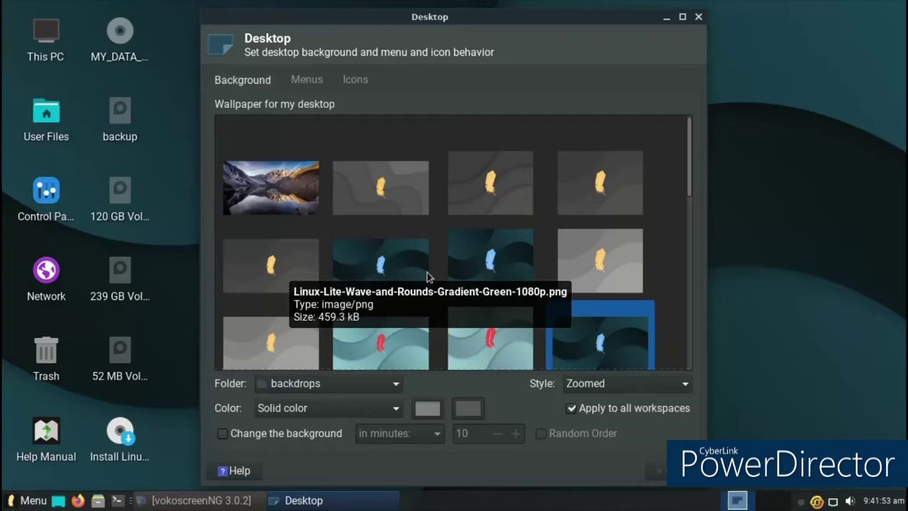
Try the black sports car and the colourful sunset mountains as desktop wallpapers, moving the settings window aside
left_click(474, 168)
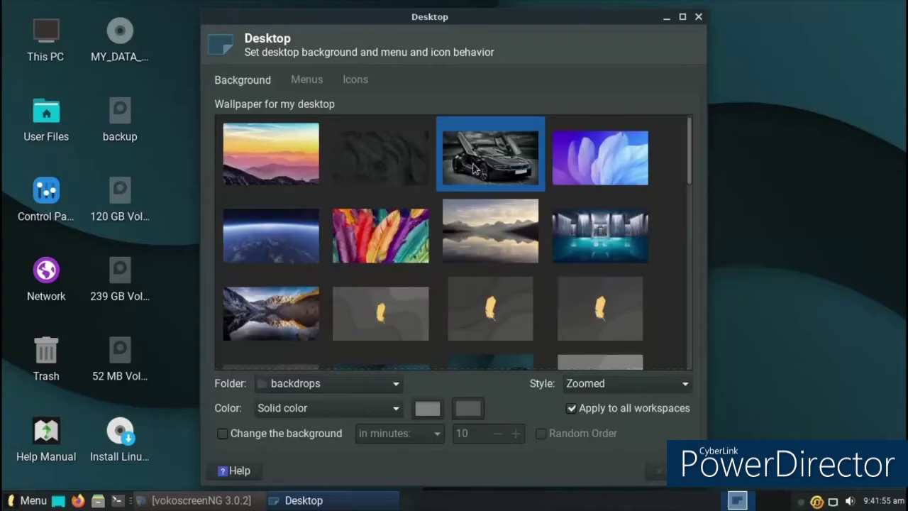
left_click_drag(480, 22, 433, 19)
left_click(195, 139)
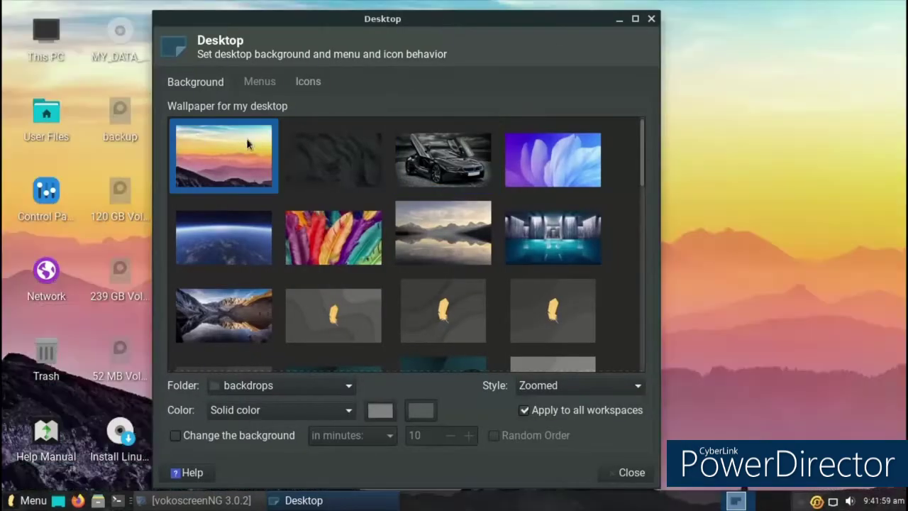
left_click_drag(518, 21, 545, 57)
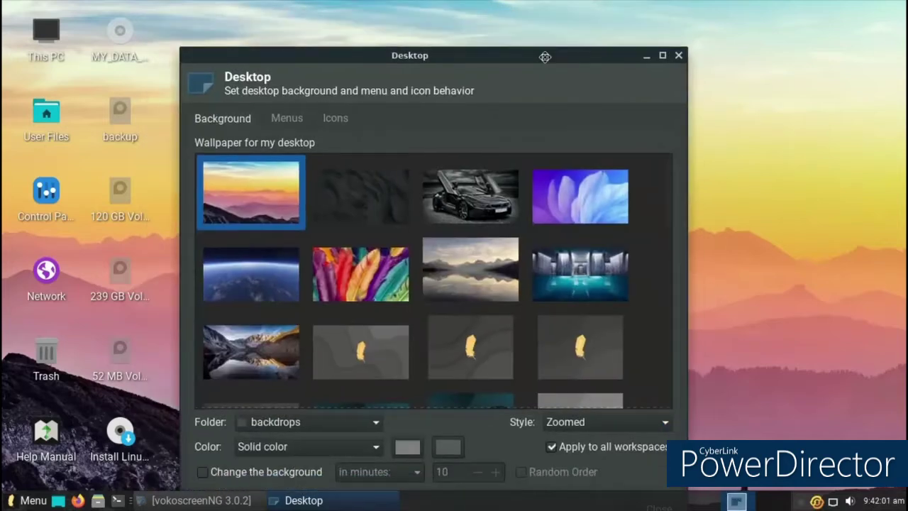
Try the blue indoor pool wallpaper and the dark grey wave wallpaper with the yellow feather
left_click(587, 285)
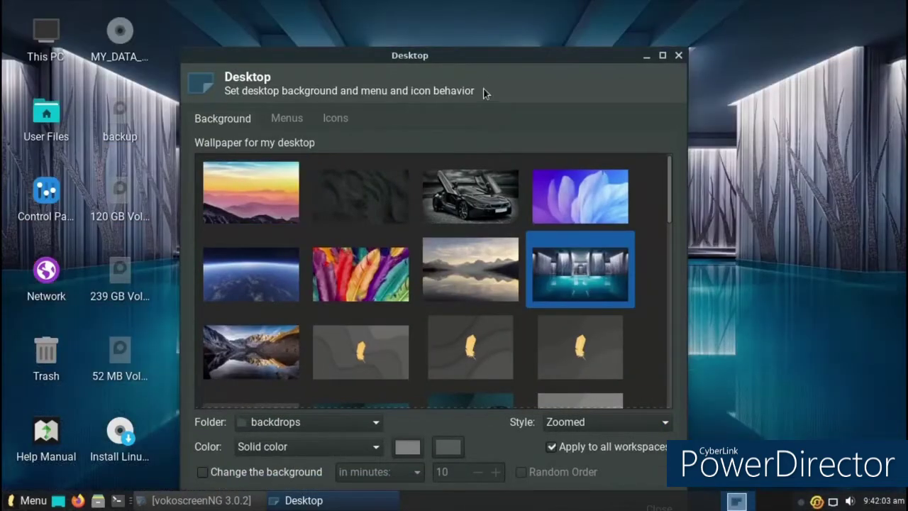
left_click_drag(476, 60, 504, 60)
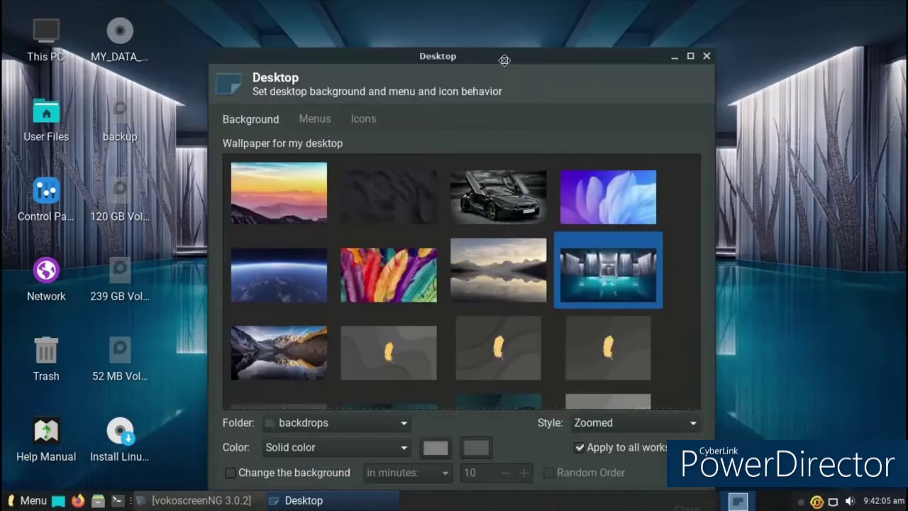
scroll(558, 318, "down", 10)
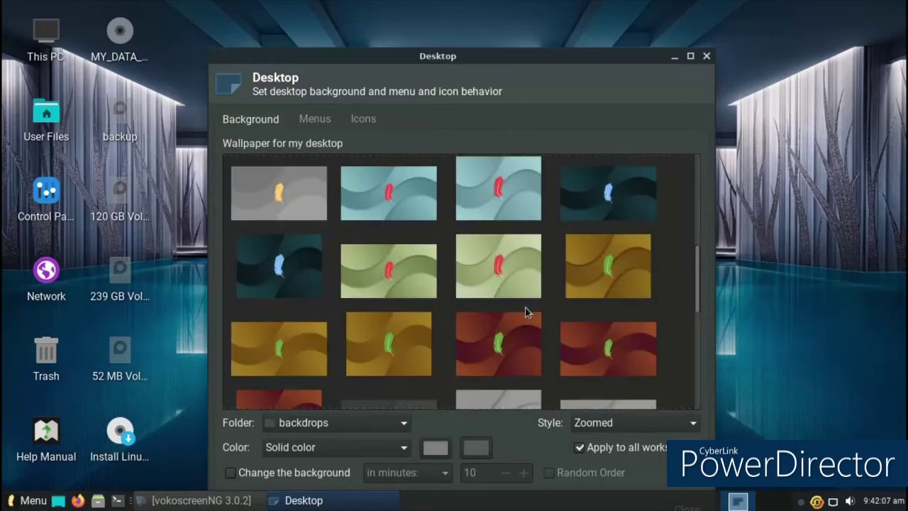
left_click(525, 317)
left_click(408, 319)
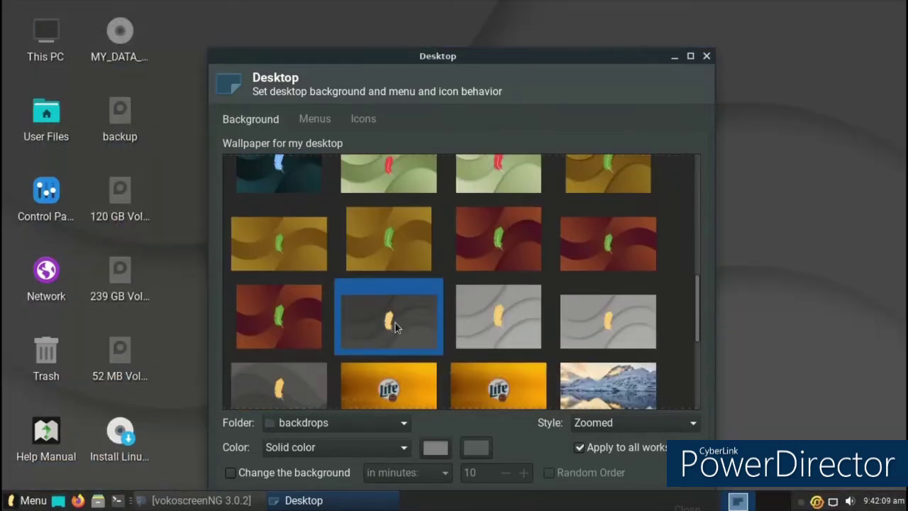
Try the multicoloured laptop keyboard wallpaper and move the settings window to see it
scroll(566, 301, "down", 1)
scroll(566, 301, "down", 3)
mouse_move(488, 61)
left_mouse_down()
mouse_move(472, 149)
mouse_move(484, 54)
mouse_move(403, 335)
mouse_move(424, 488)
mouse_move(454, 7)
mouse_move(492, 39)
mouse_move(471, 56)
left_mouse_up()
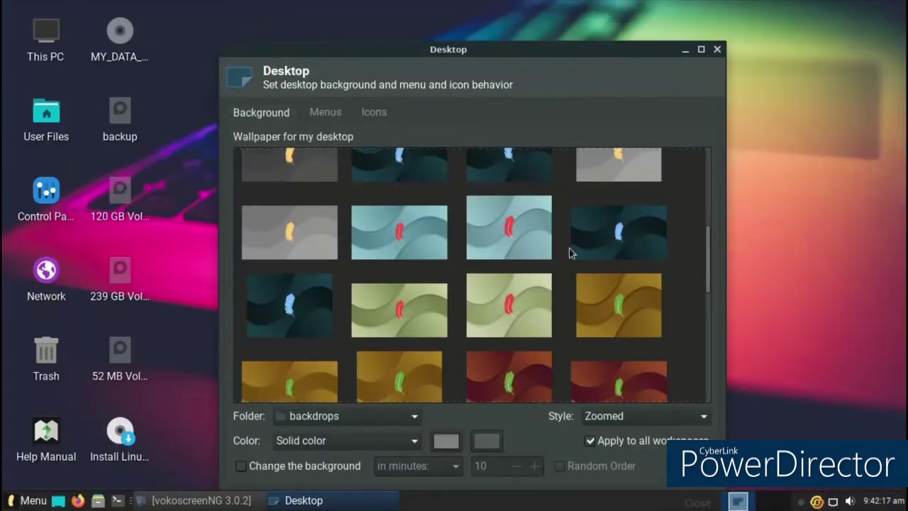
Set the desktop wallpaper to the golden sunset over rocky cliffs
scroll(537, 268, "down", 6)
scroll(531, 273, "down", 1)
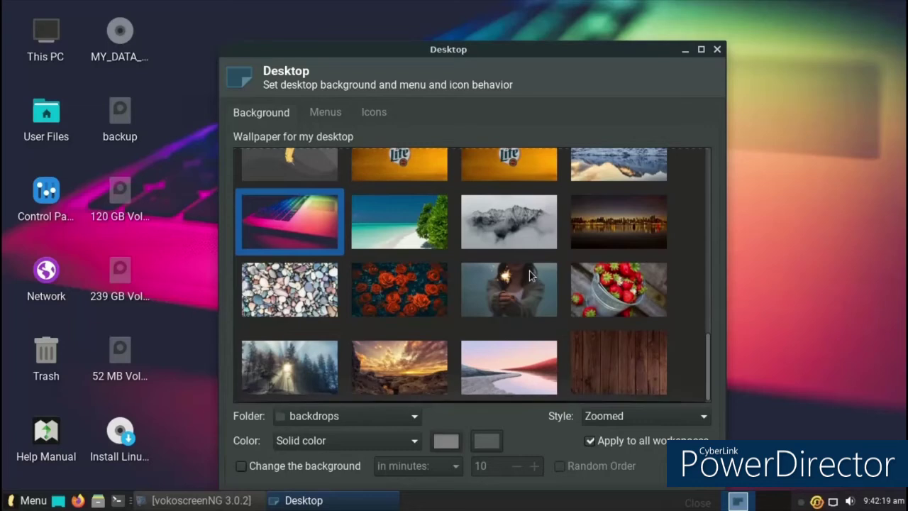
left_click(377, 352)
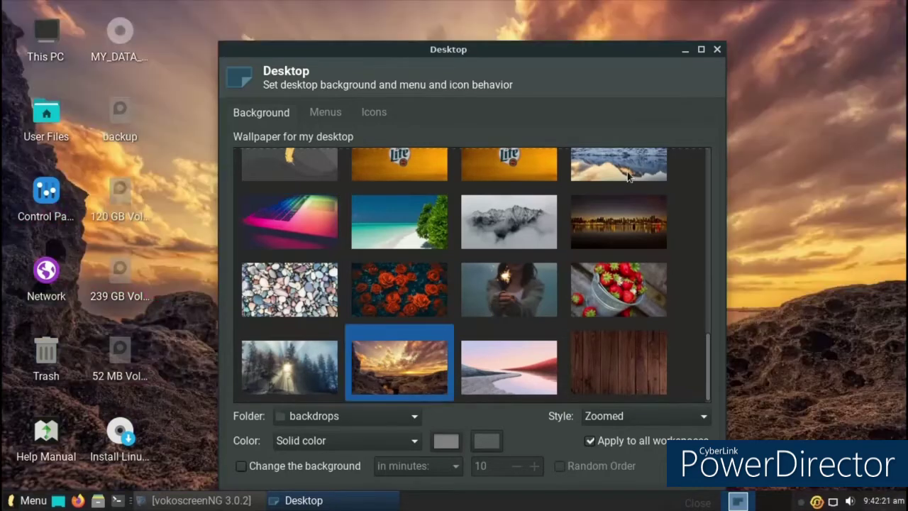
Close the desktop settings and browse the Office and Accessories categories of the application menu
left_click(717, 50)
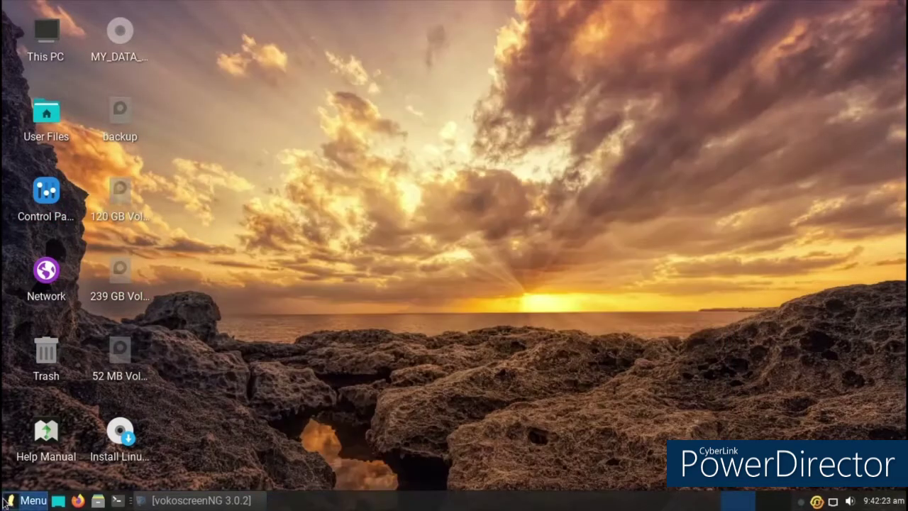
left_click(7, 502)
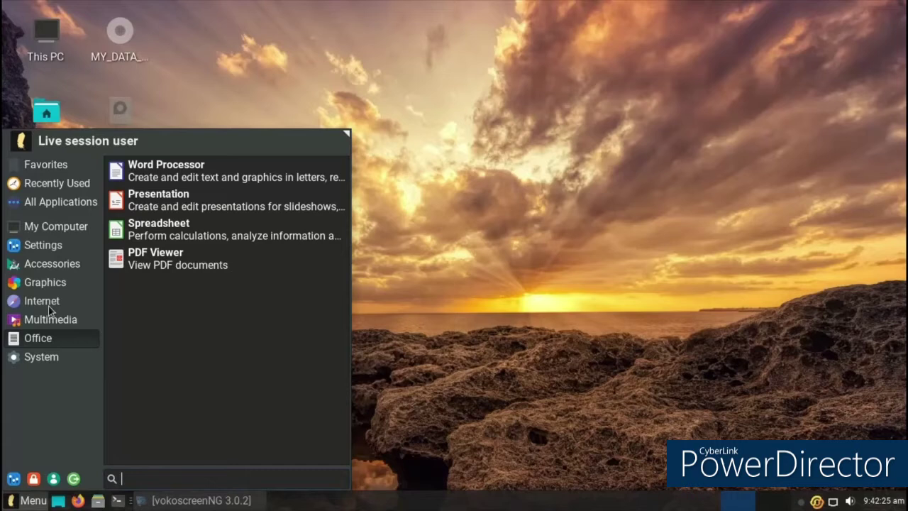
left_click(47, 269)
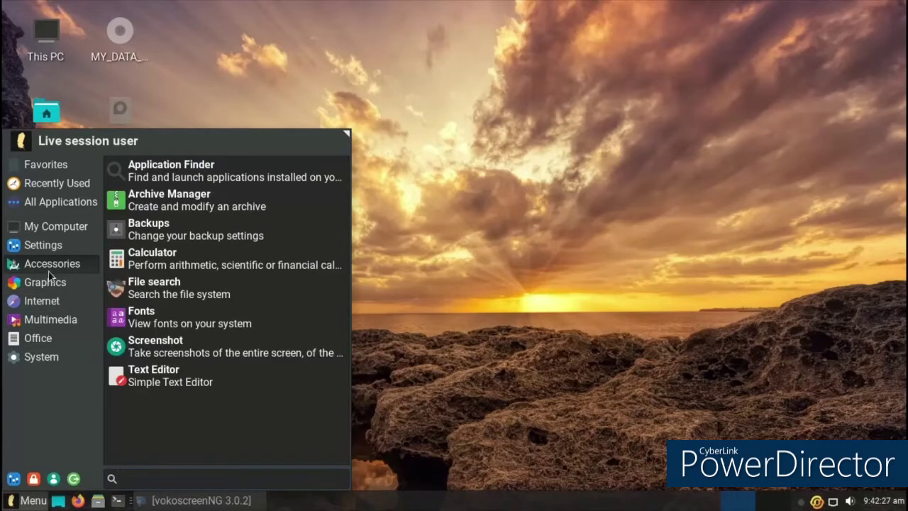
left_click(53, 293)
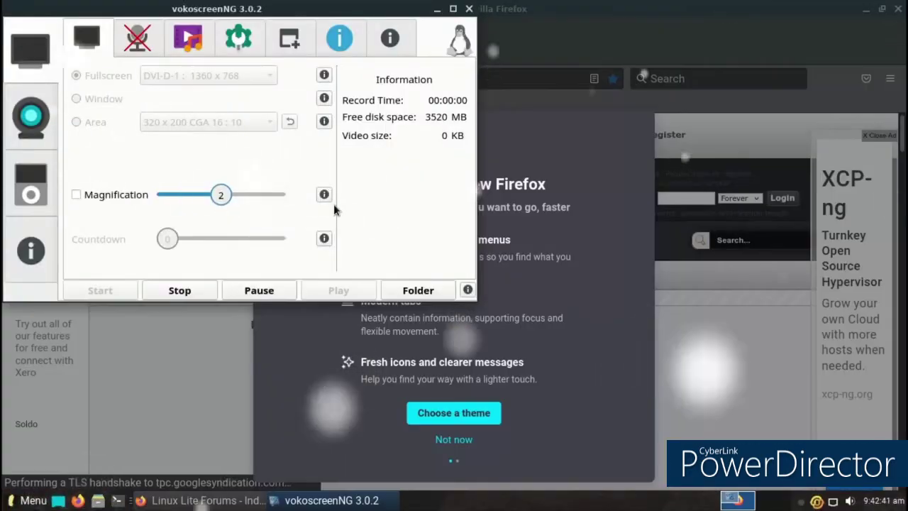
Minimize the screen recorder, try the Alpenglow theme in Firefox's welcome dialog, and dismiss the dialog without saving a theme
left_click(437, 9)
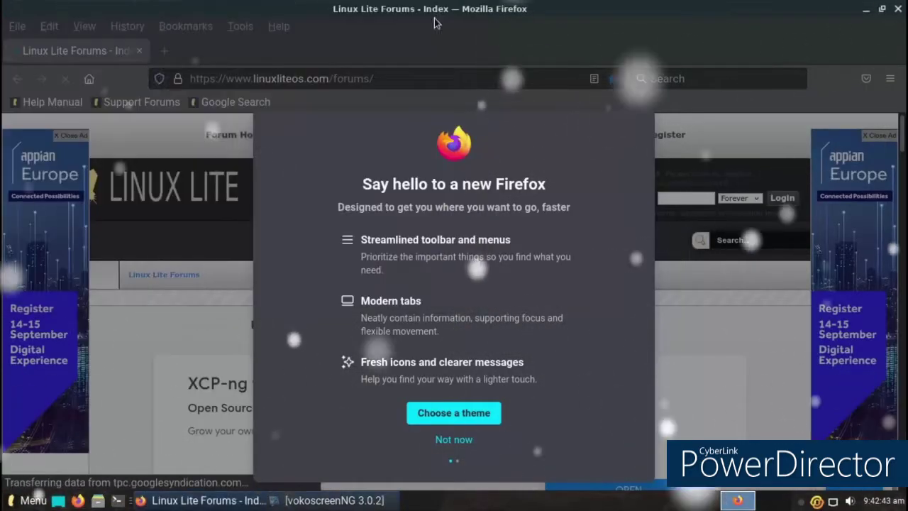
left_click(468, 414)
left_click(590, 313)
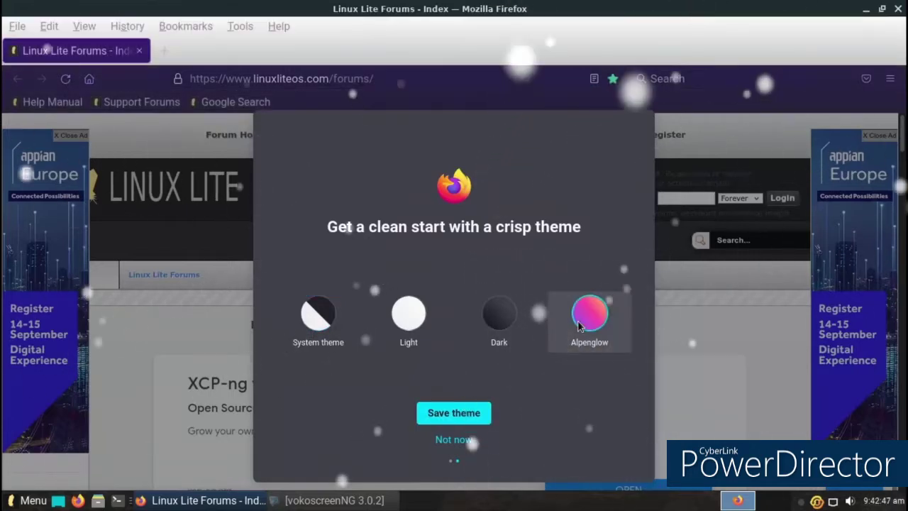
left_click(468, 440)
Look over the start of the Linux Lite Forums home page and close Firefox
scroll(538, 435, "down", 5)
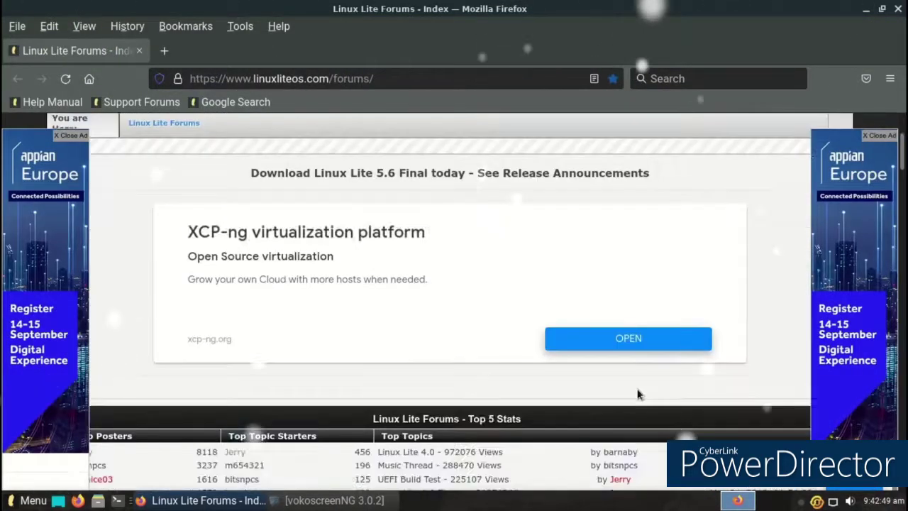
scroll(621, 389, "up", 5)
scroll(604, 399, "up", 2)
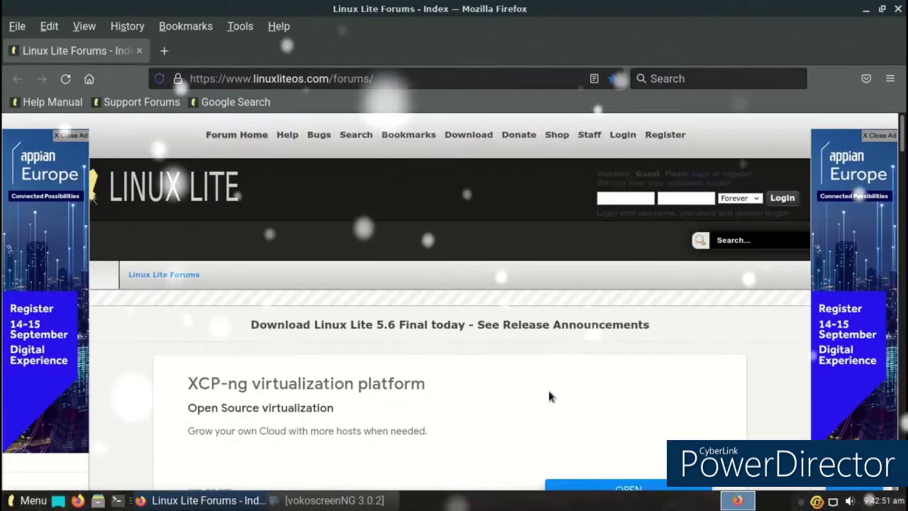
key("alt+F4")
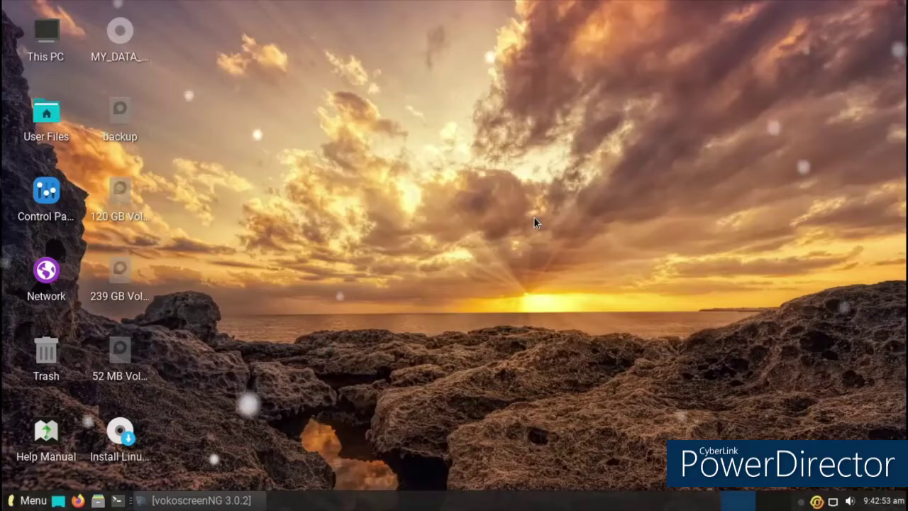
Examine the taskbar separator's properties and the available panel options, closing the properties without changes
key("super")
left_click(426, 462)
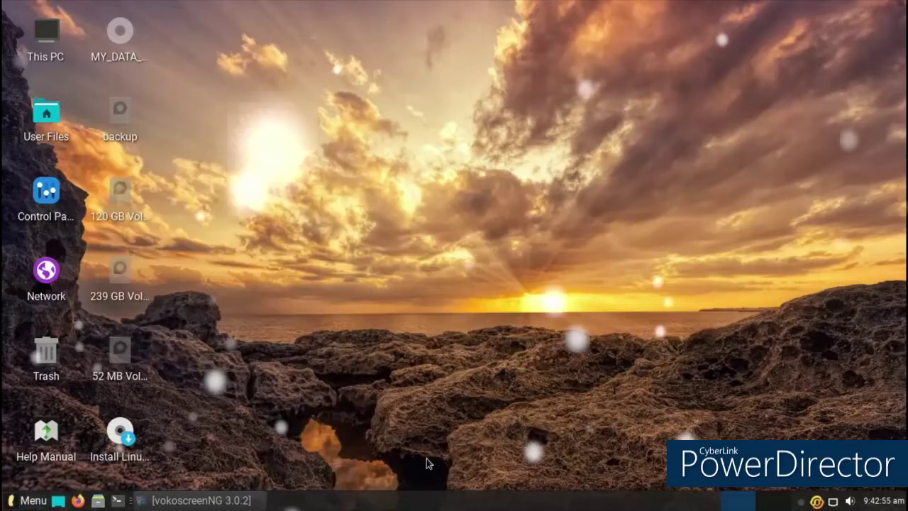
right_click(418, 507)
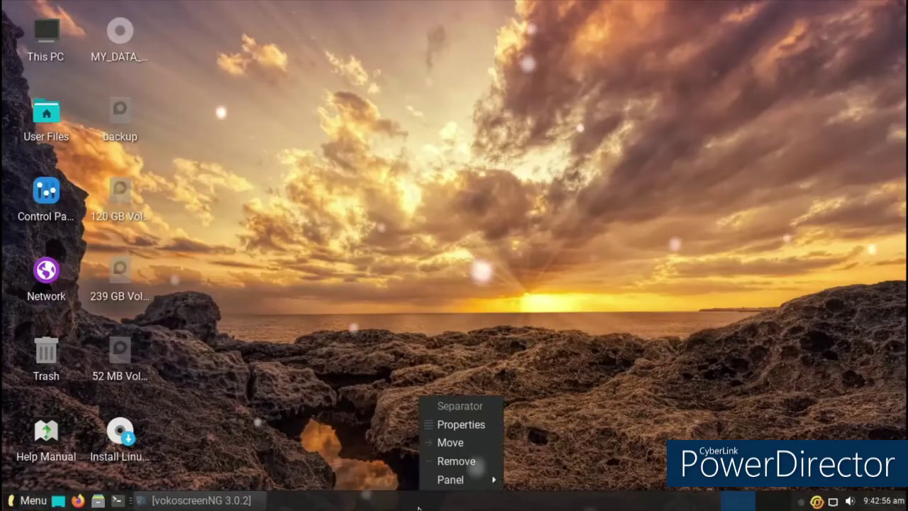
left_click(457, 424)
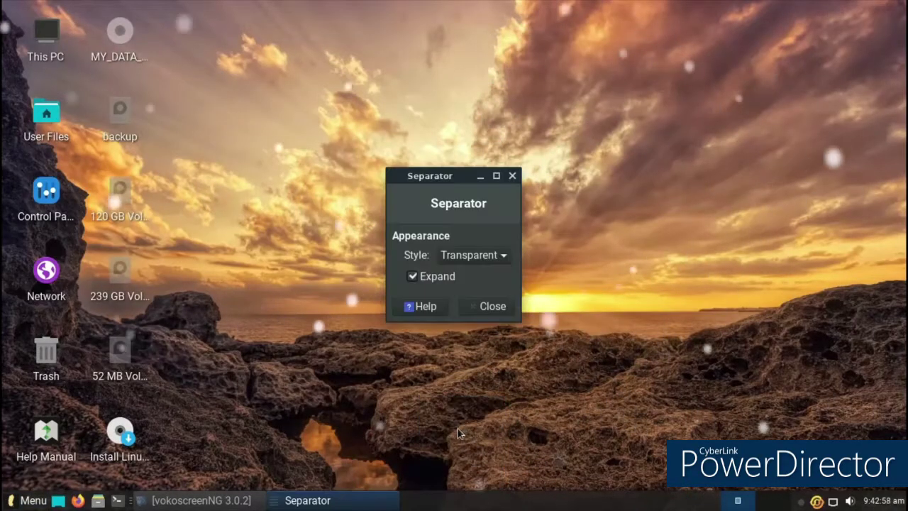
left_click(493, 306)
right_click(472, 508)
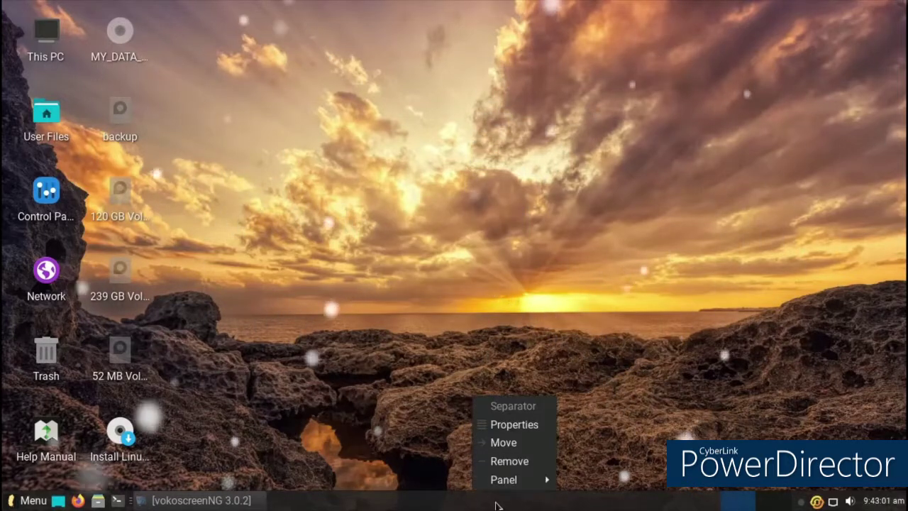
mouse_move(513, 487)
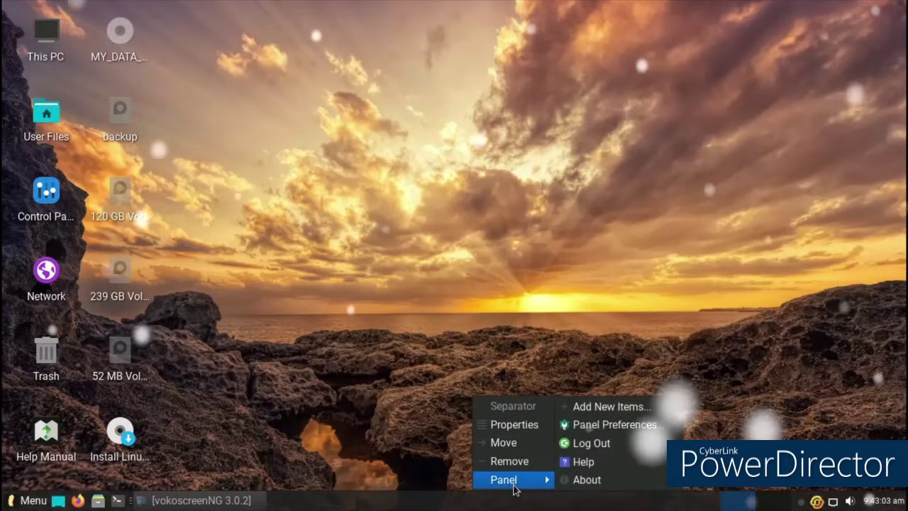
left_click(515, 424)
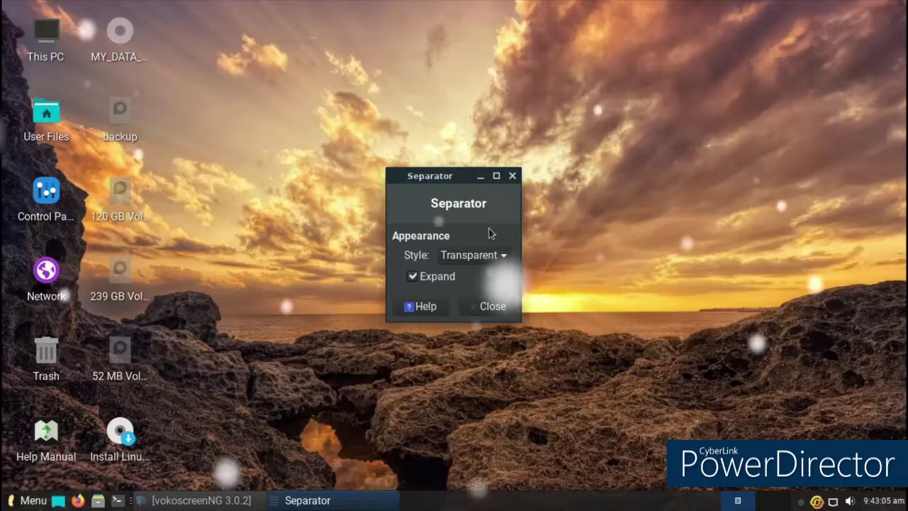
left_click(494, 309)
Set the taskbar panel's row size to 37 pixels in the panel preferences and close them
right_click(482, 496)
mouse_move(481, 481)
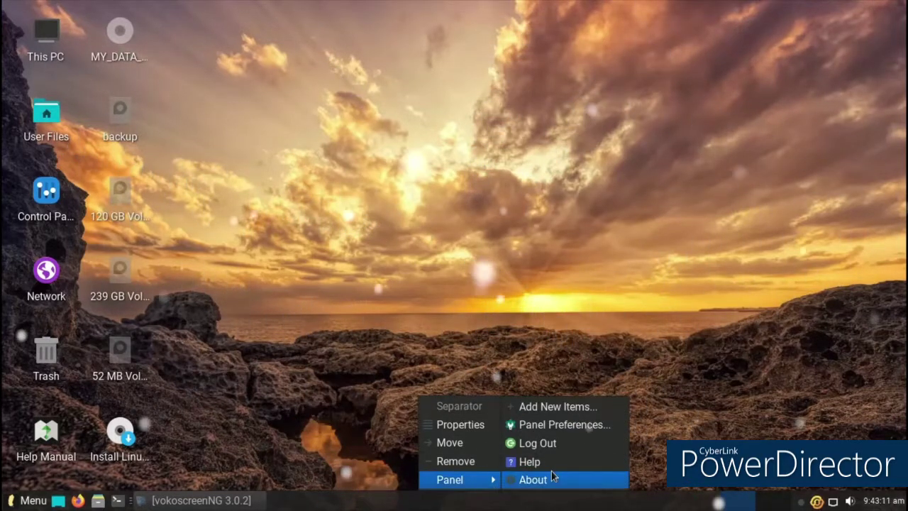
left_click(564, 427)
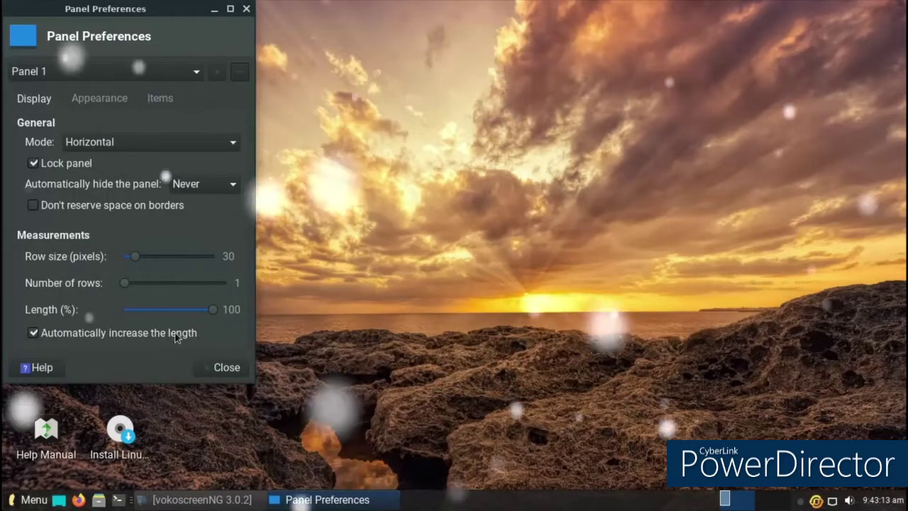
left_click_drag(138, 258, 151, 257)
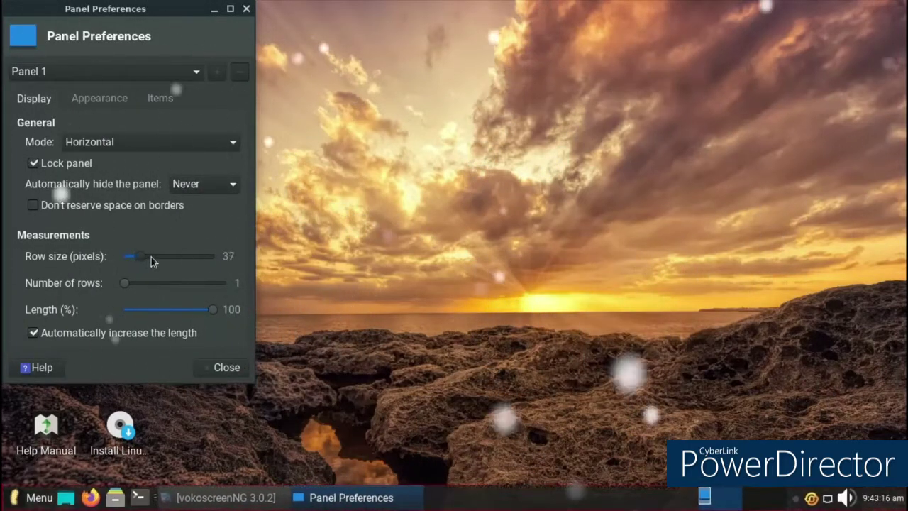
left_click(212, 368)
Open Paint from the Graphics applications, move its window towards the middle of the desktop and reduce its height
left_click(42, 500)
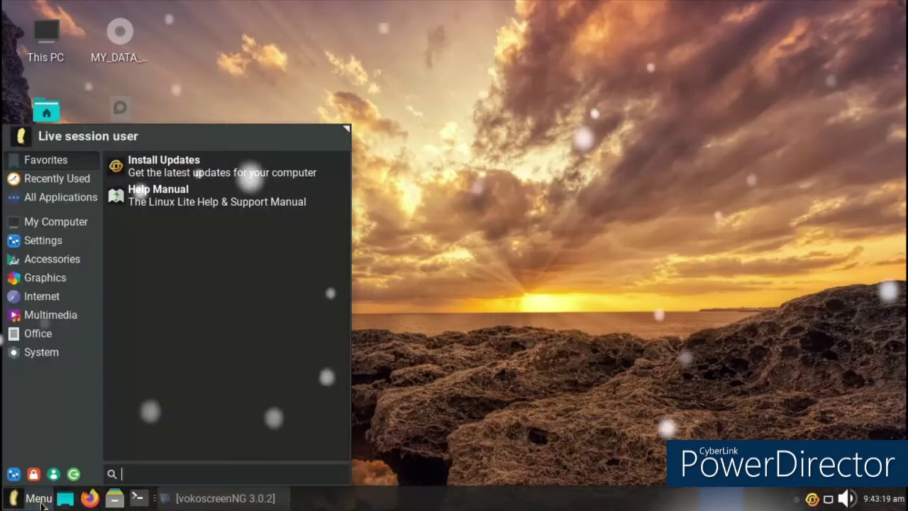
mouse_move(74, 335)
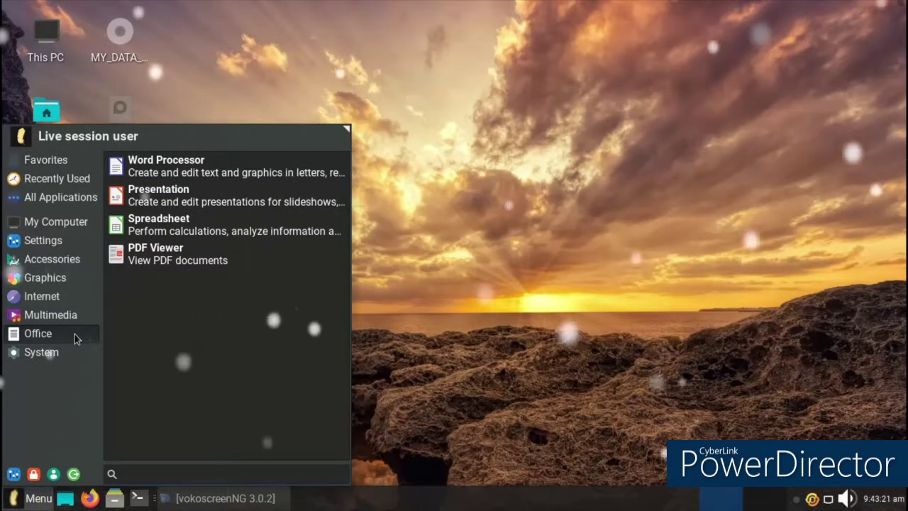
mouse_move(39, 283)
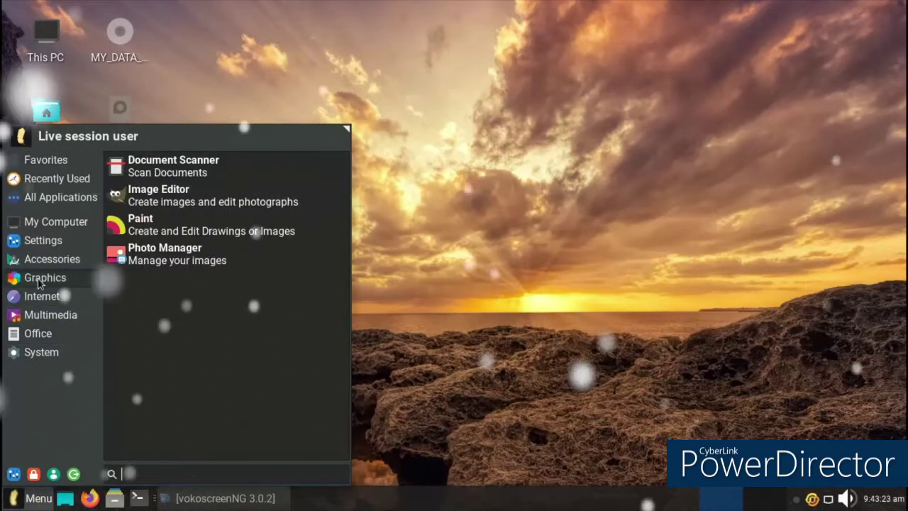
left_click(206, 226)
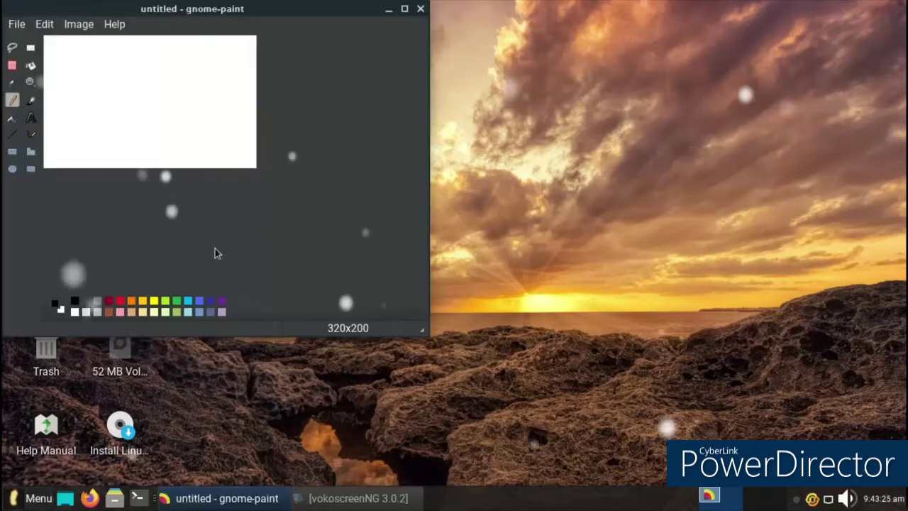
mouse_move(330, 12)
left_mouse_down()
mouse_move(439, 13)
mouse_move(501, 55)
left_mouse_up()
mouse_move(596, 388)
left_mouse_down()
mouse_move(592, 376)
mouse_move(651, 383)
mouse_move(557, 420)
mouse_move(425, 377)
mouse_move(440, 307)
mouse_move(600, 306)
left_mouse_up()
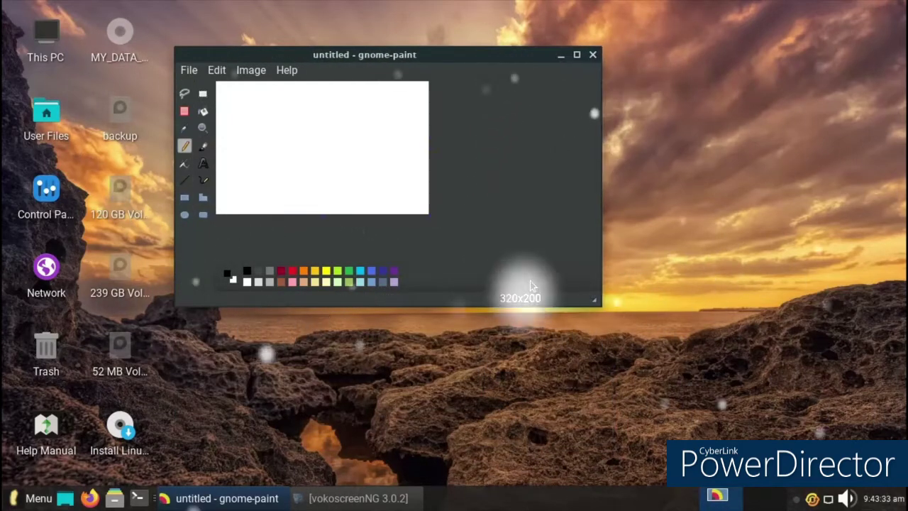
Draw a black-outlined circle in the upper-left part of the Paint canvas and fill it with yellow
left_click(188, 216)
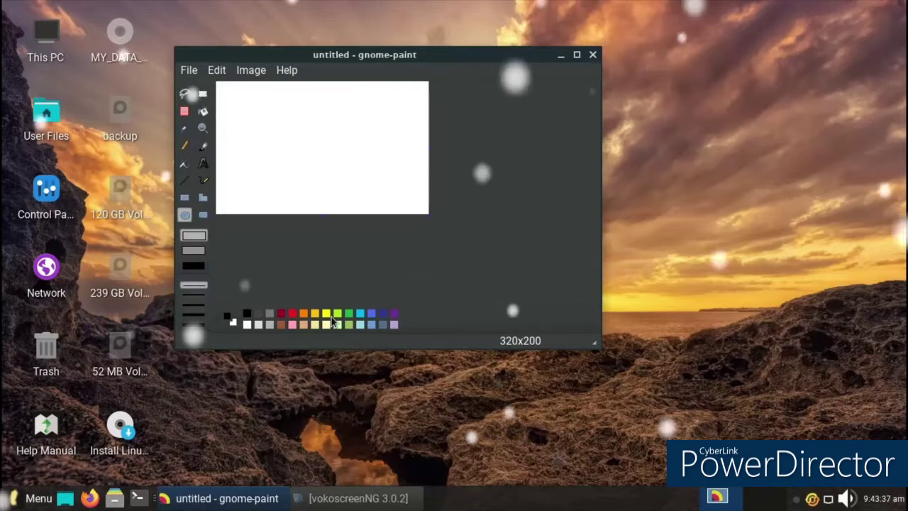
left_click_drag(256, 117, 309, 165)
left_click(326, 313)
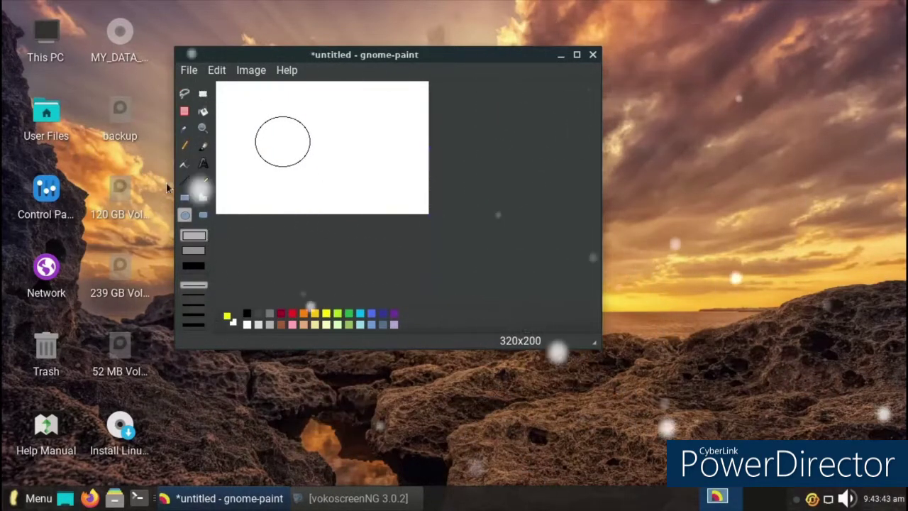
left_click(203, 110)
left_click(294, 154)
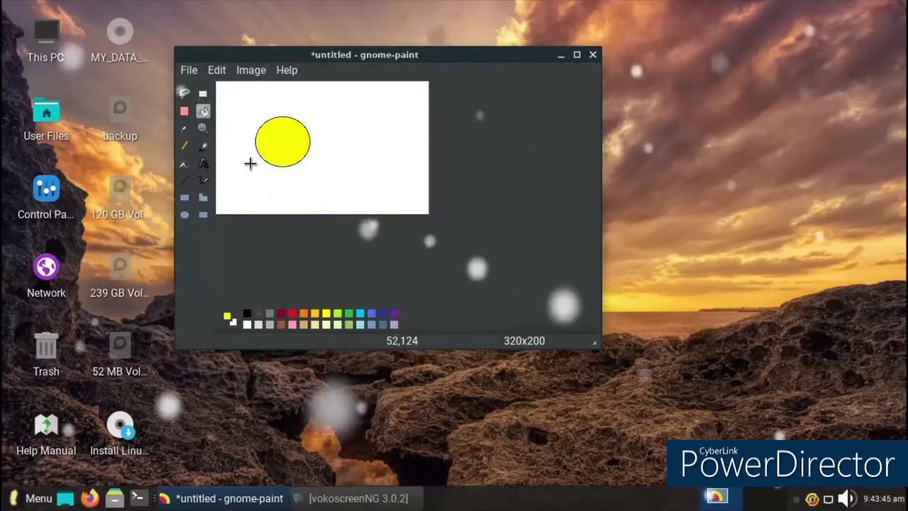
Pencil short yellow sun rays all around the filled circle
left_click(184, 146)
mouse_move(320, 131)
left_mouse_down()
mouse_move(336, 144)
mouse_move(304, 175)
left_mouse_up()
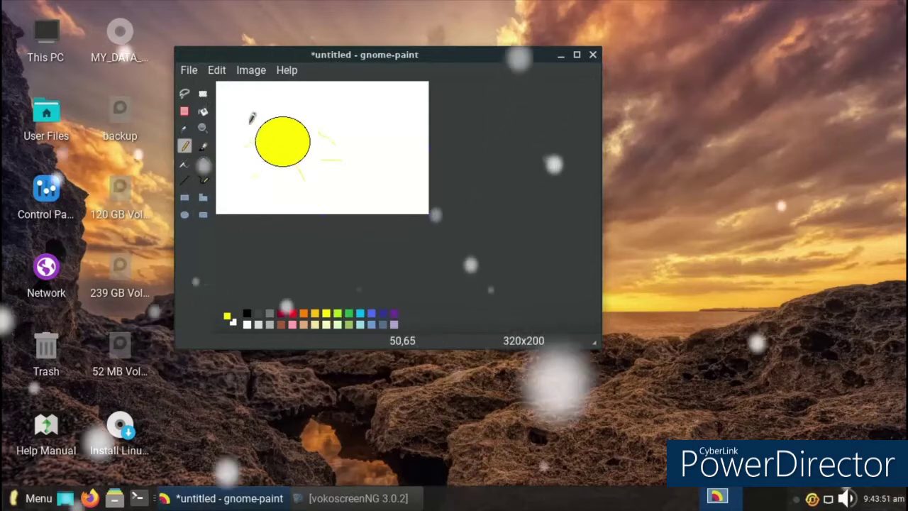
mouse_move(280, 110)
left_mouse_down()
mouse_move(276, 99)
mouse_move(305, 97)
left_mouse_up()
Pencil a wavy blue line across the full width of the lower canvas and fill the white background with the same blue
left_click(371, 313)
left_click_drag(253, 186, 430, 190)
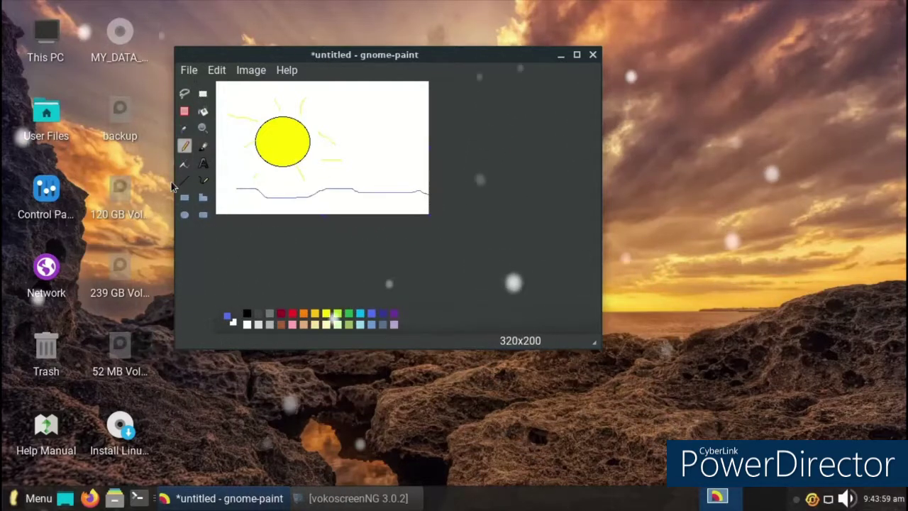
left_click_drag(242, 189, 209, 190)
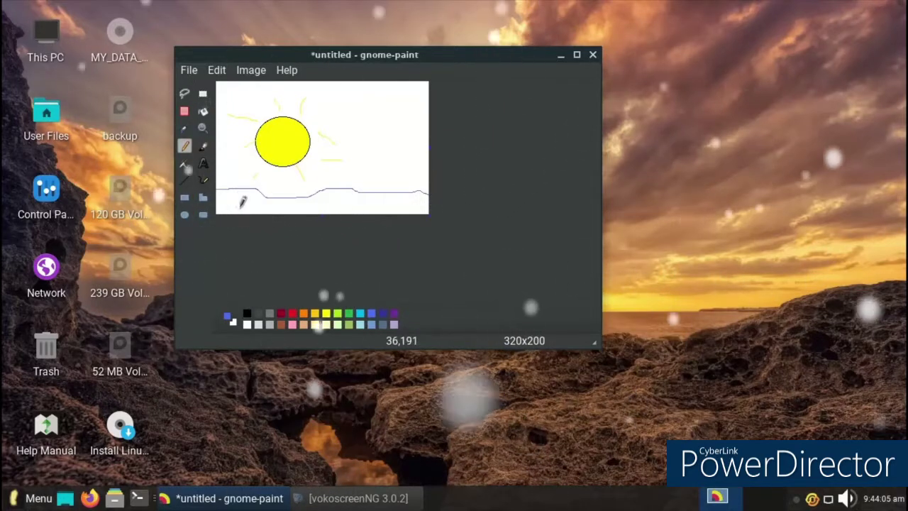
left_click(203, 111)
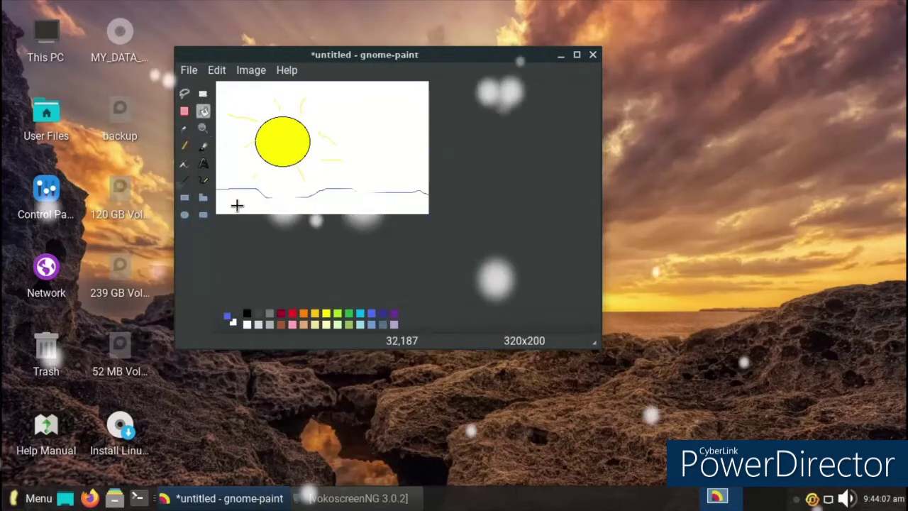
left_click(237, 206)
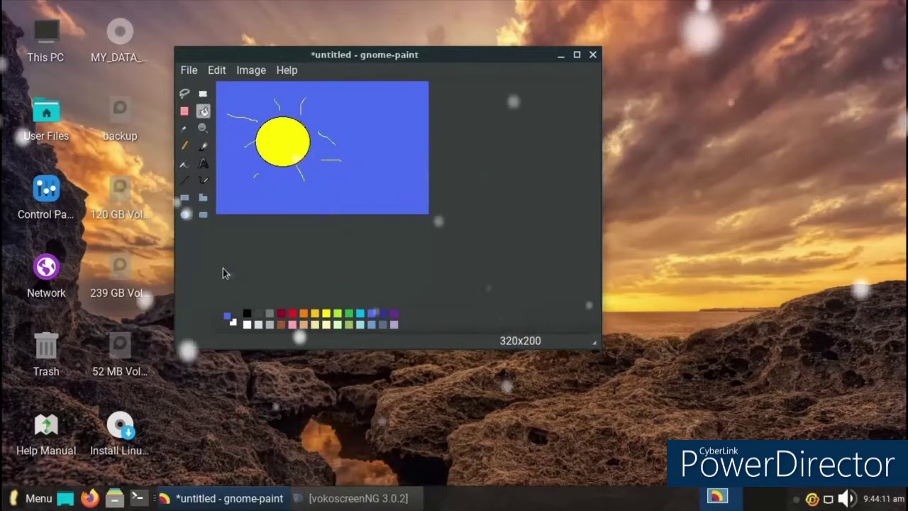
Close Paint, discarding the unsaved drawing, and open the Calculator from the Accessories applications
left_click(593, 56)
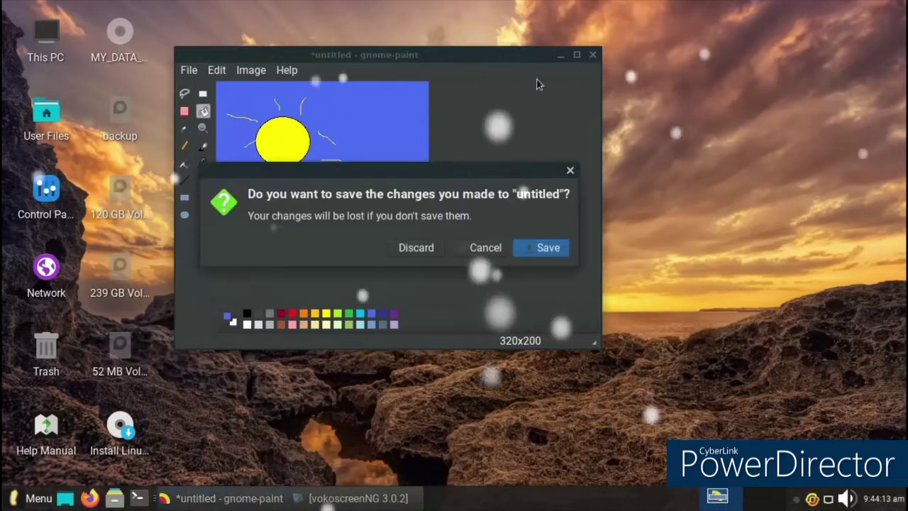
left_click(431, 251)
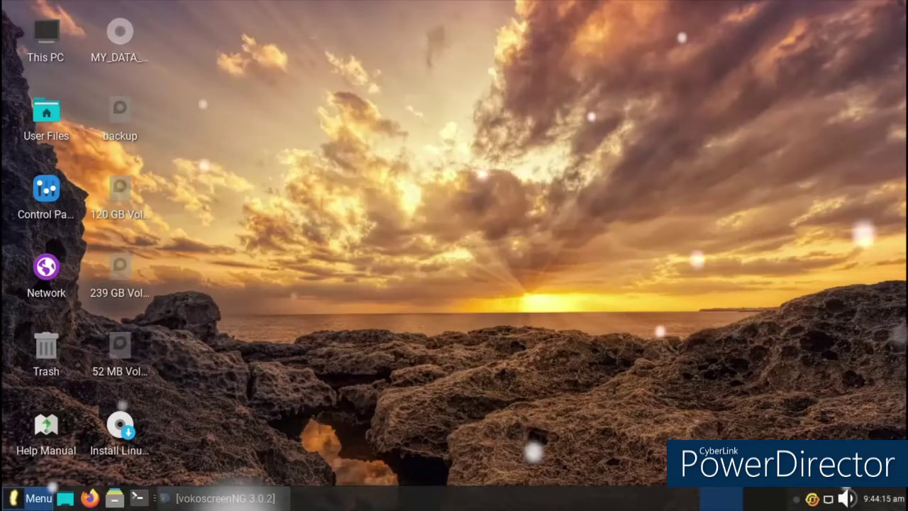
left_click(32, 498)
mouse_move(66, 260)
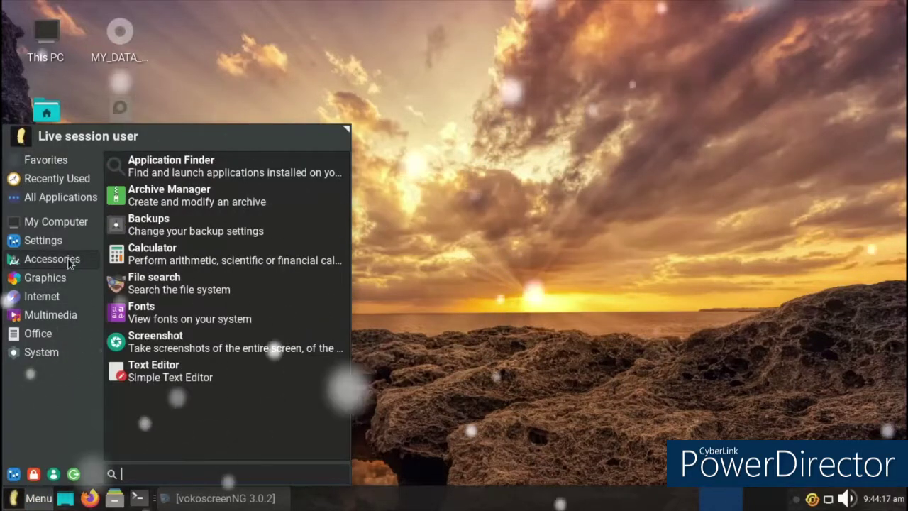
left_click(290, 246)
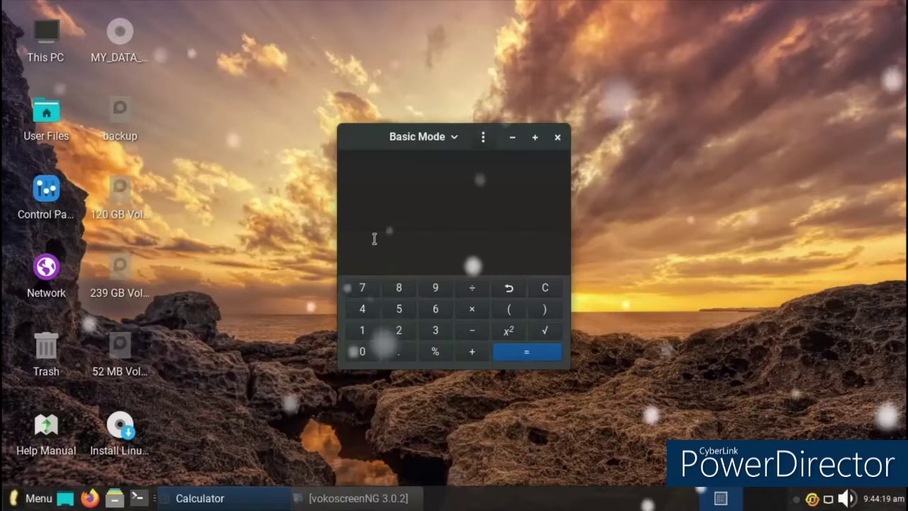
Calculate 56+52 in the calculator's Basic Mode
left_click(400, 309)
left_click(436, 310)
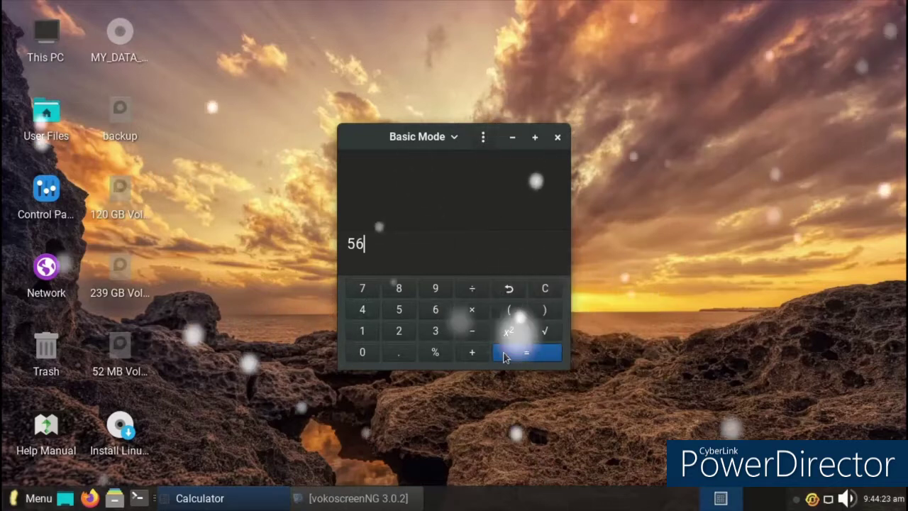
left_click(472, 354)
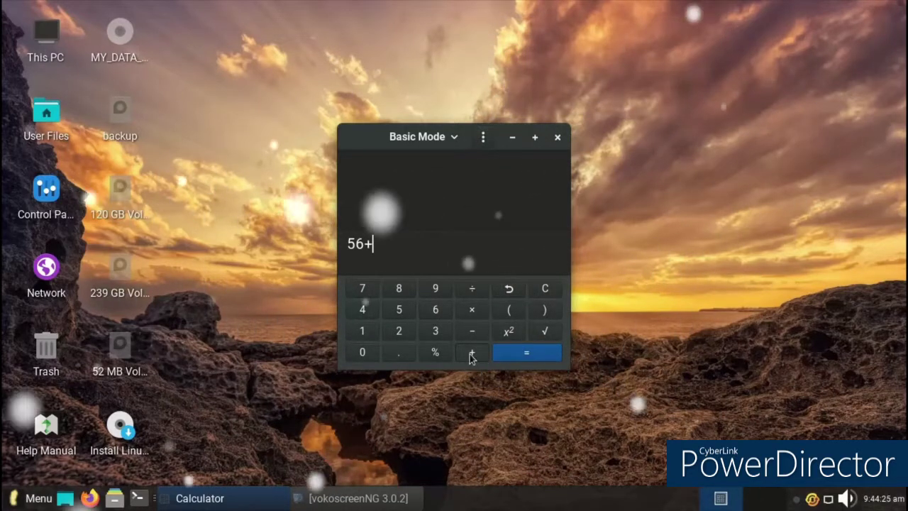
left_click(410, 310)
left_click(399, 330)
left_click(500, 354)
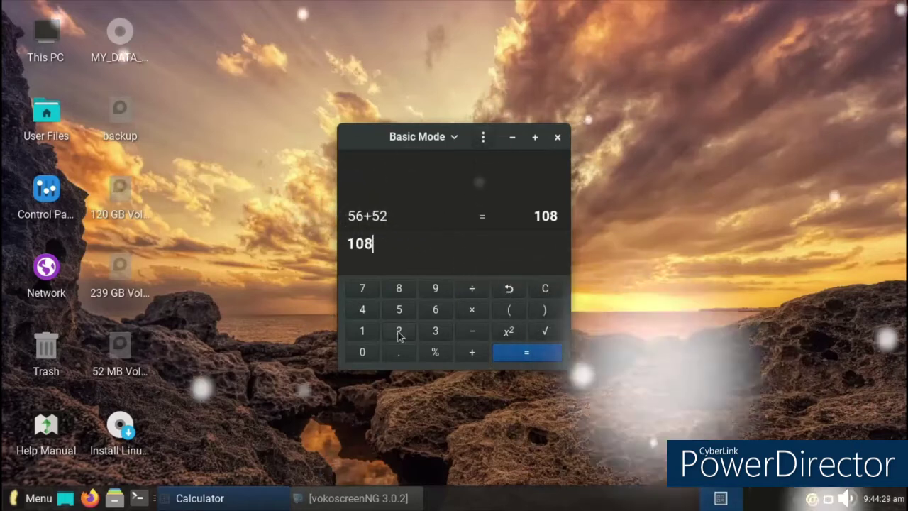
Calculate 23−63 as a second, separate calculation
left_click(399, 331)
left_click(435, 334)
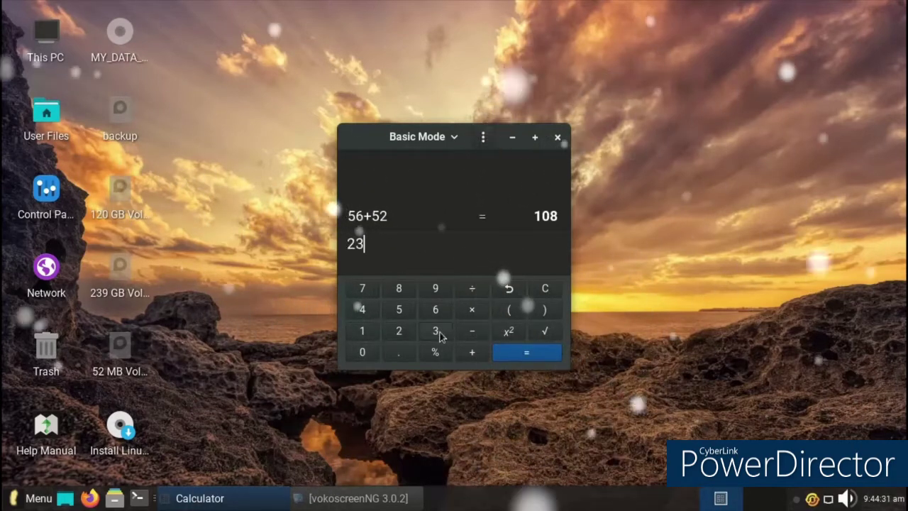
left_click(472, 331)
left_click(436, 311)
left_click(435, 331)
left_click(511, 355)
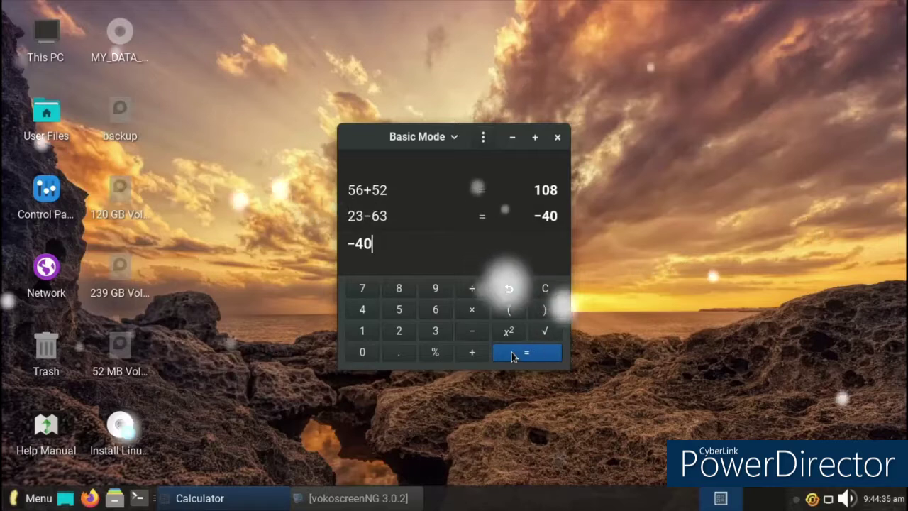
Calculate 21−6 and close the Calculator
left_click(399, 332)
left_click(365, 331)
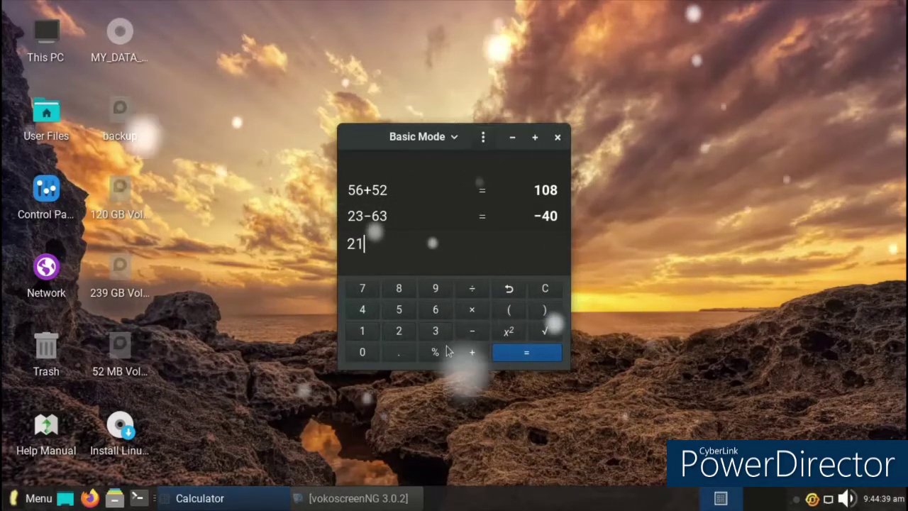
left_click(472, 331)
type("6")
left_click(501, 361)
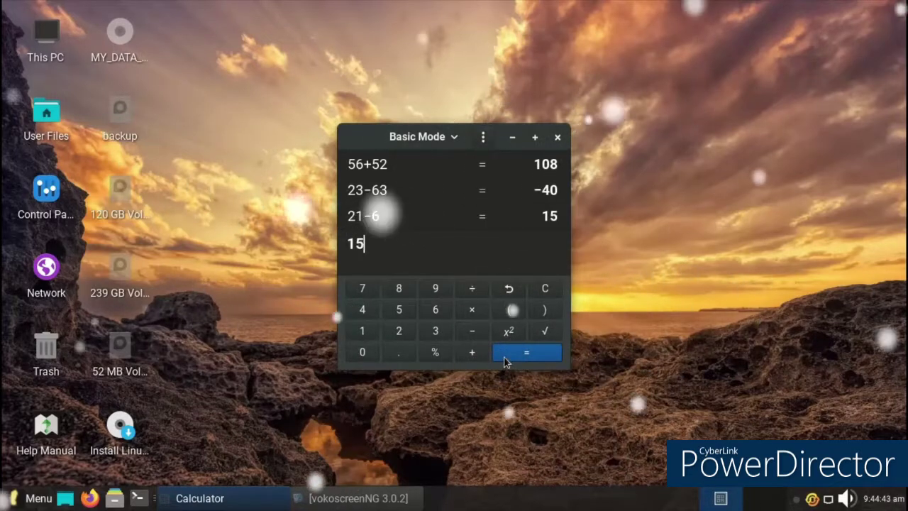
left_click(558, 138)
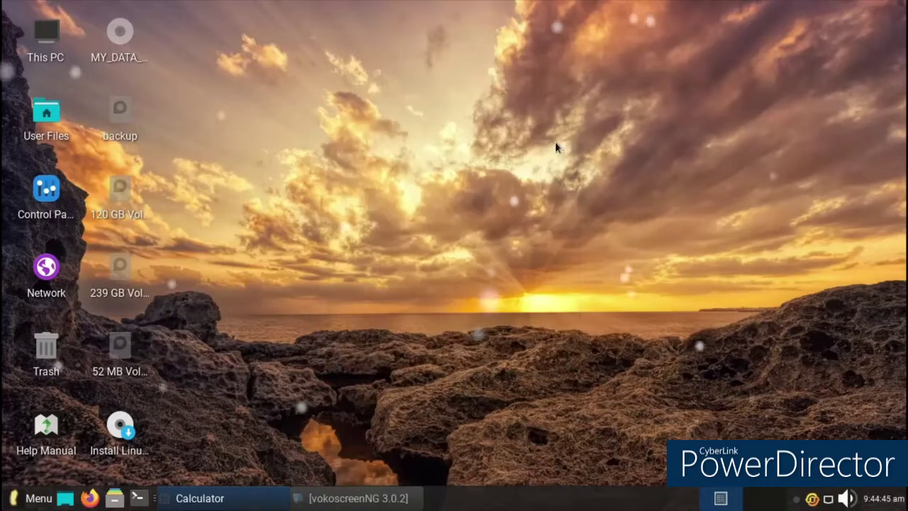
Look over the Office and System application categories and open the Package Manager from the System applications
left_click(28, 499)
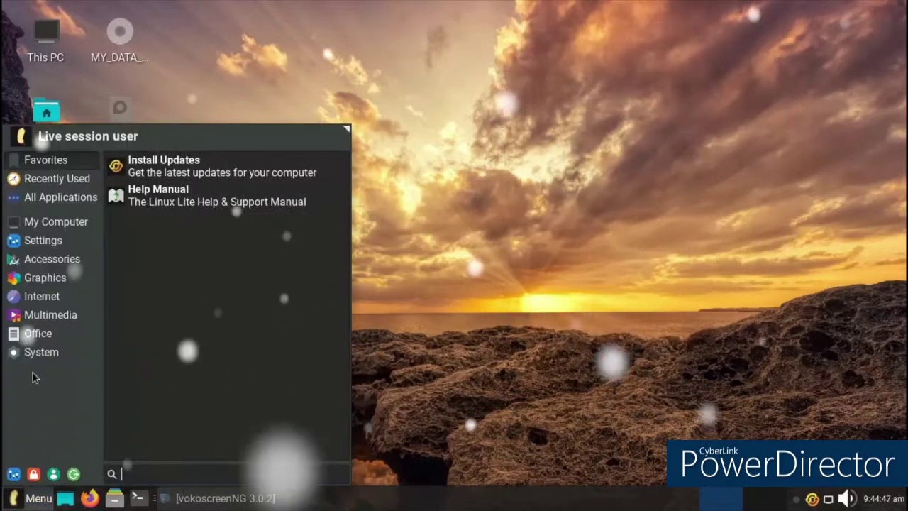
mouse_move(42, 332)
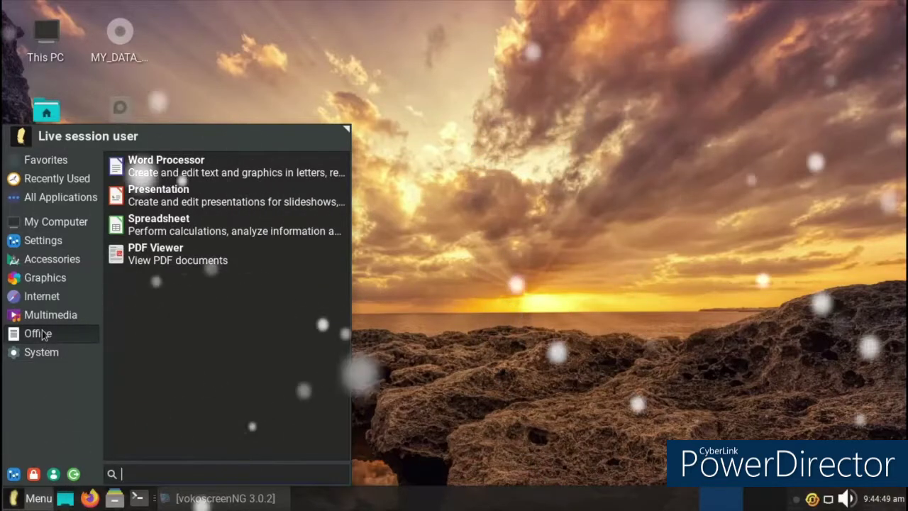
mouse_move(41, 351)
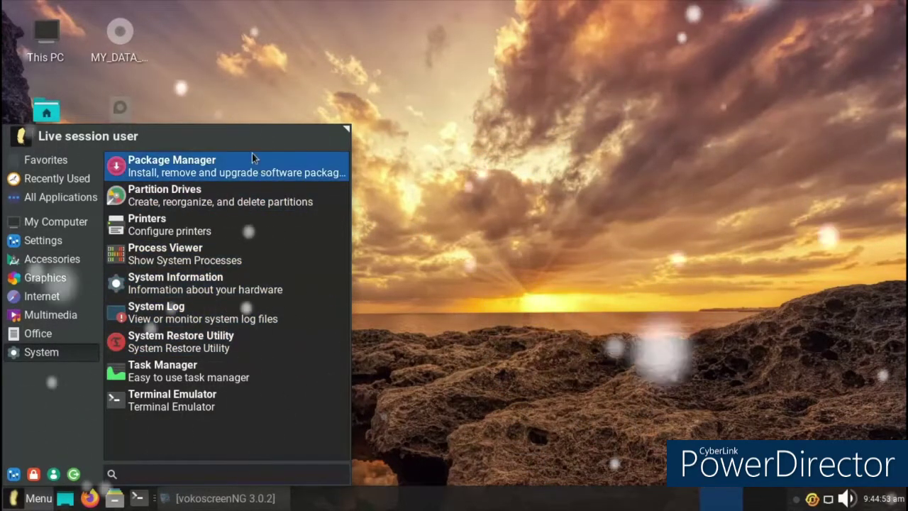
left_click(253, 169)
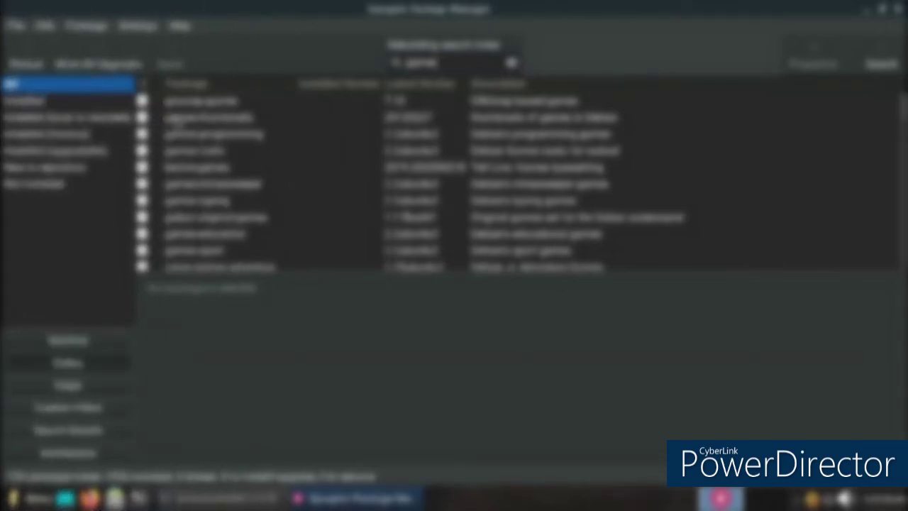
Open the homepage of the GNUstep games package, look through the gnustep.org page and close the browser
left_click(177, 119)
left_click(160, 104)
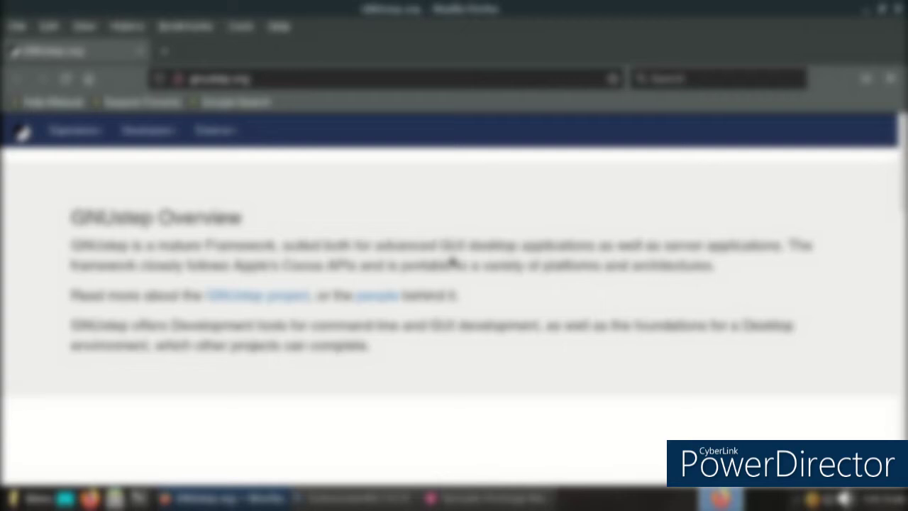
scroll(452, 263, "down", 5)
scroll(450, 261, "down", 10)
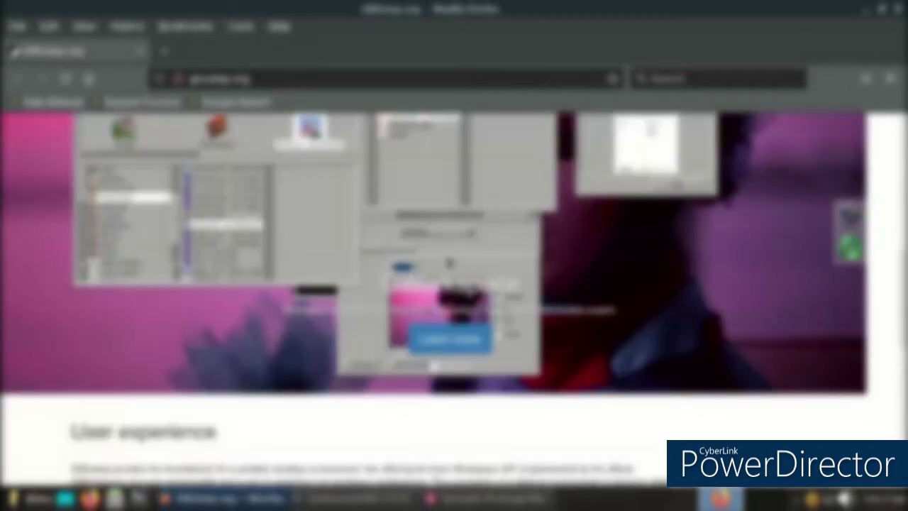
scroll(449, 259, "up", 6)
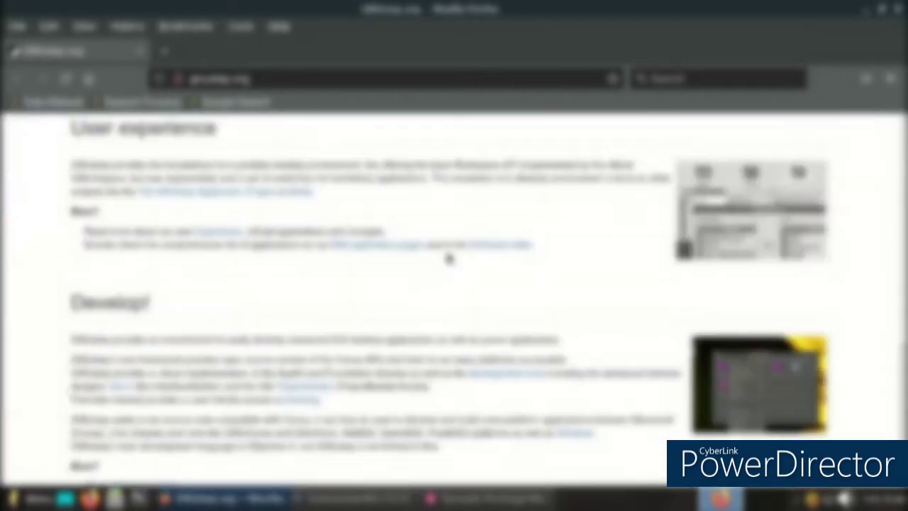
scroll(449, 259, "up", 4)
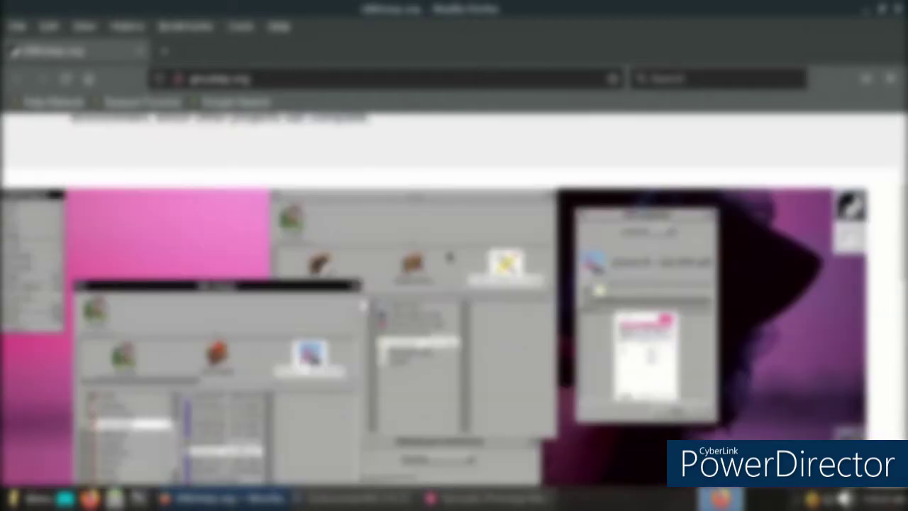
scroll(449, 259, "down", 2)
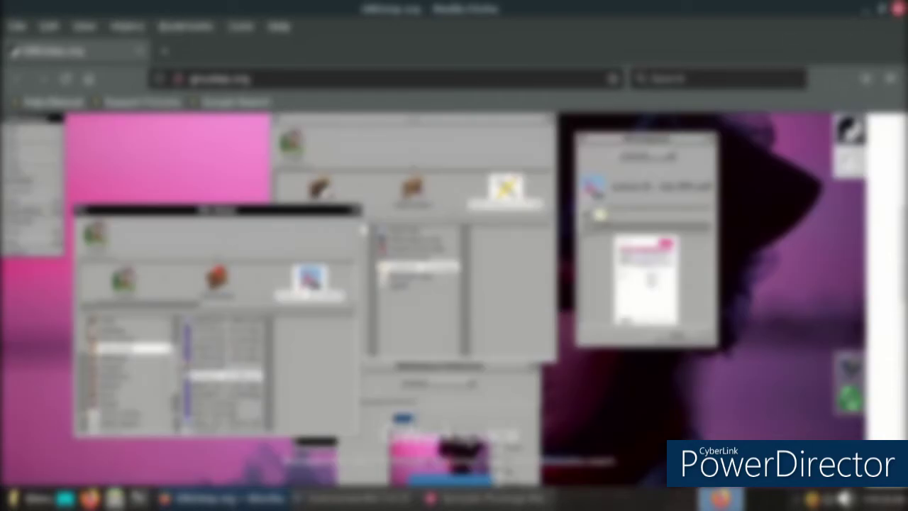
left_click(884, 8)
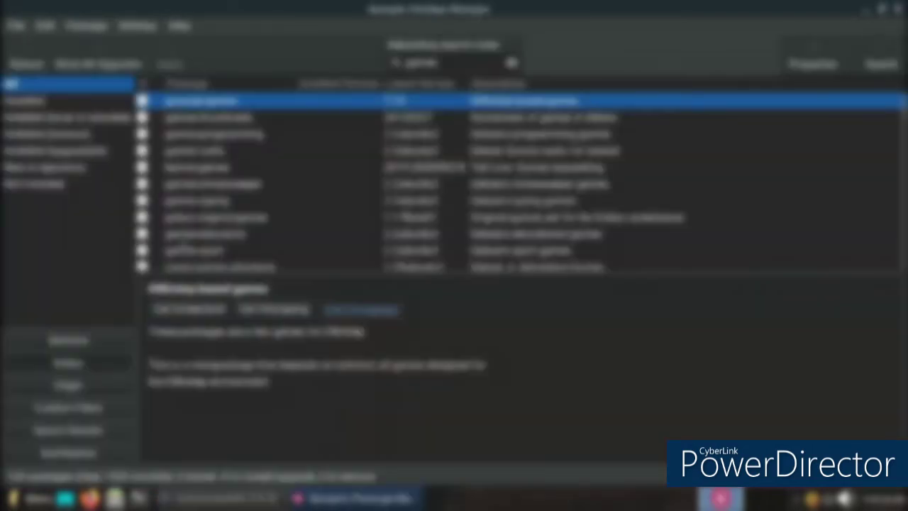
View the homepage of Debian's roleplaying games package, and close both the browser and the package manager
scroll(497, 185, "down", 3)
left_click(284, 218)
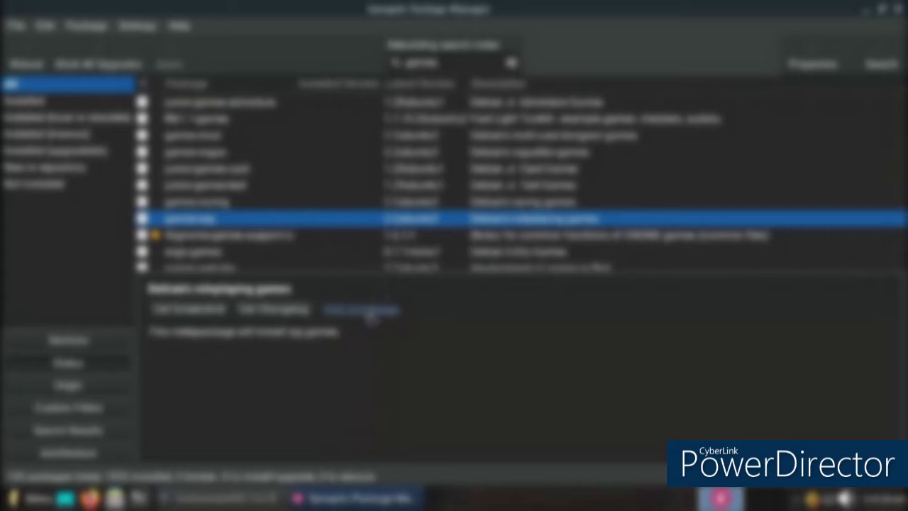
left_click(362, 311)
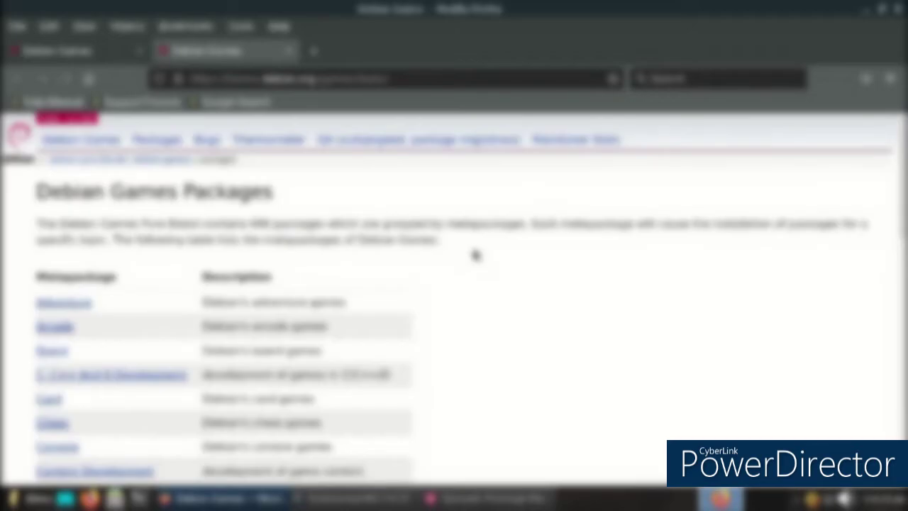
scroll(477, 254, "down", 3)
scroll(478, 246, "up", 2)
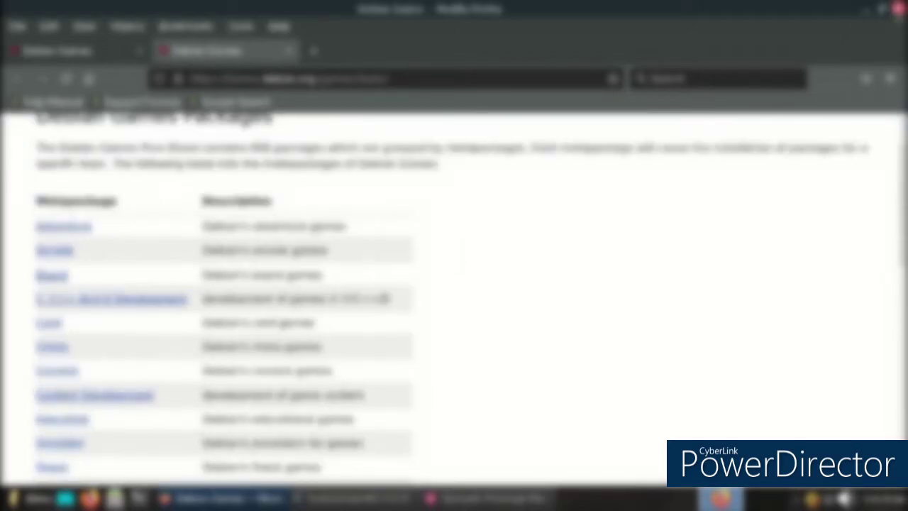
left_click(899, 14)
left_click(589, 202)
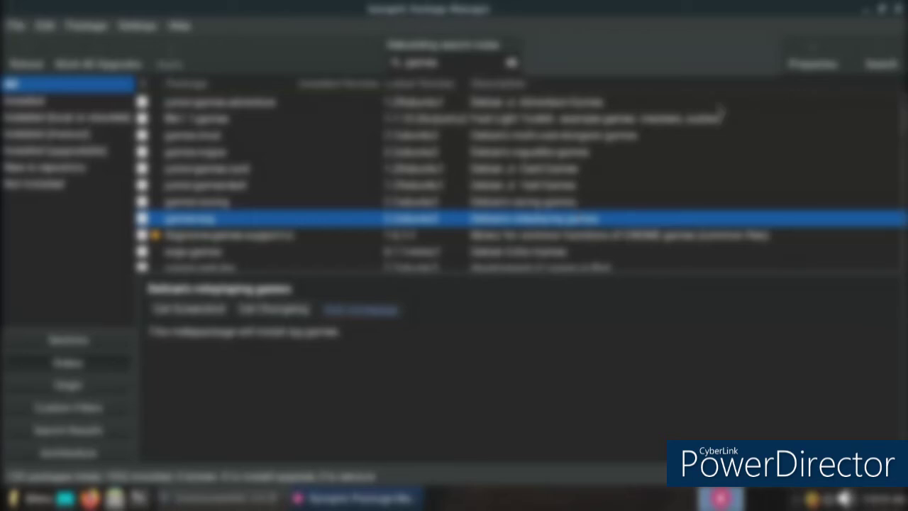
left_click(897, 9)
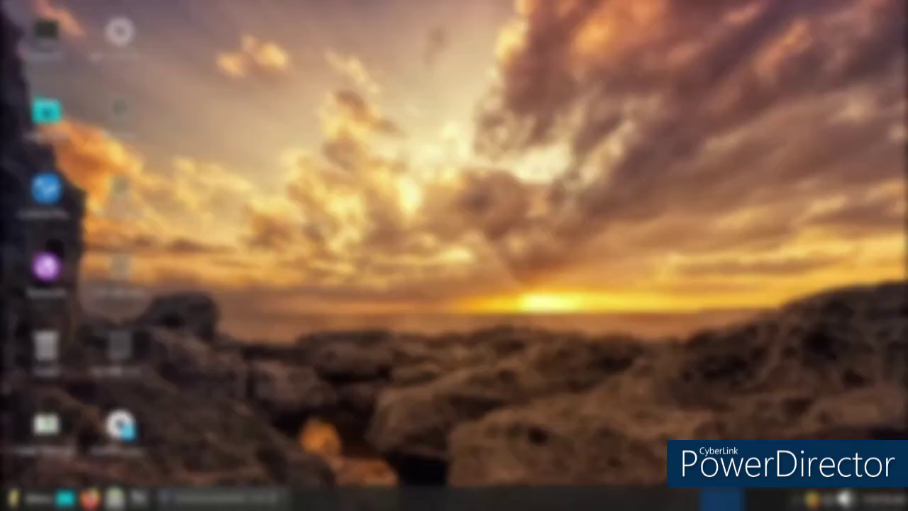
Open the Terminal Emulator from the System applications and try to run the command list
left_click(29, 499)
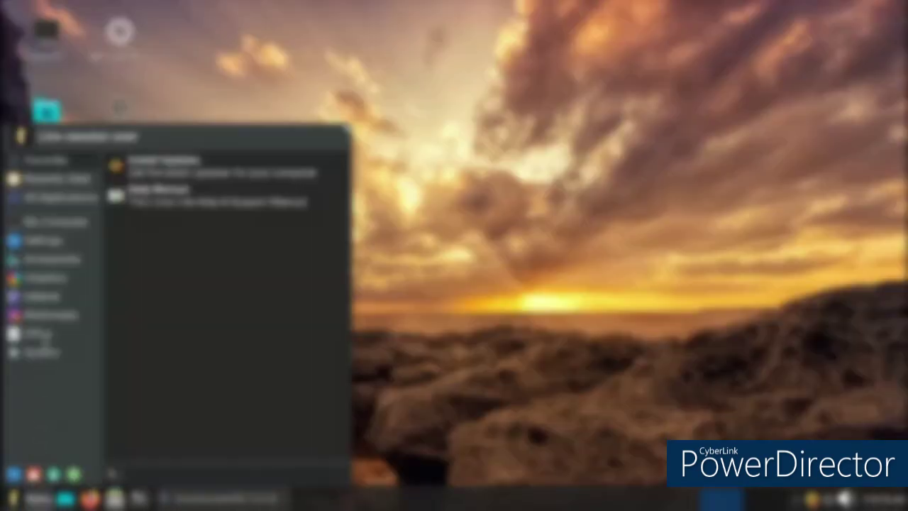
left_click(43, 352)
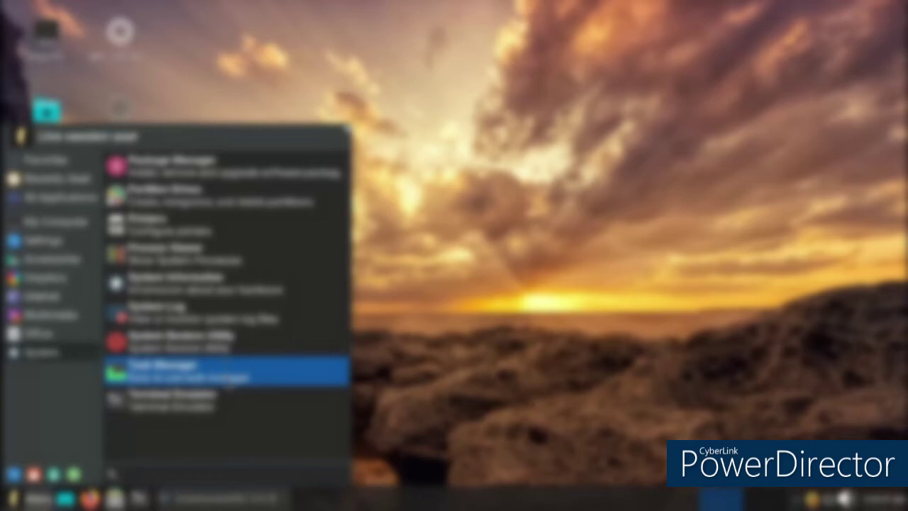
left_click(171, 401)
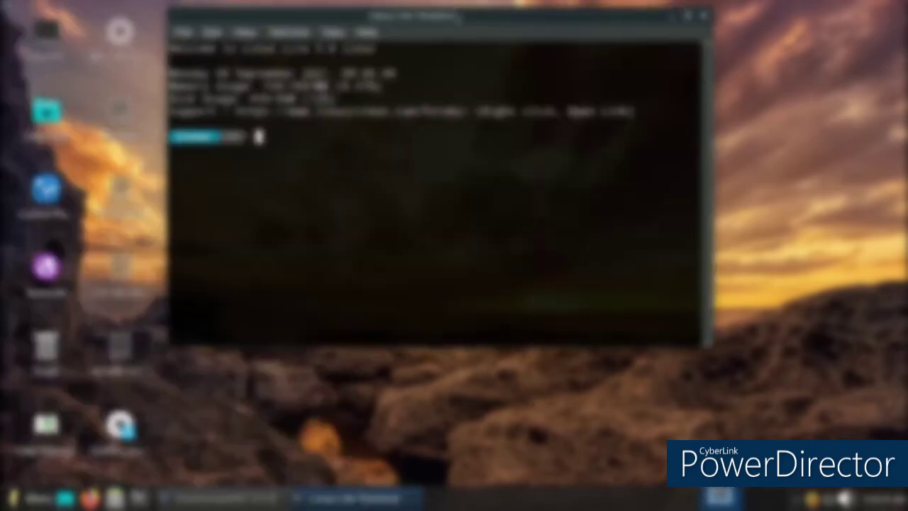
type("sudo")
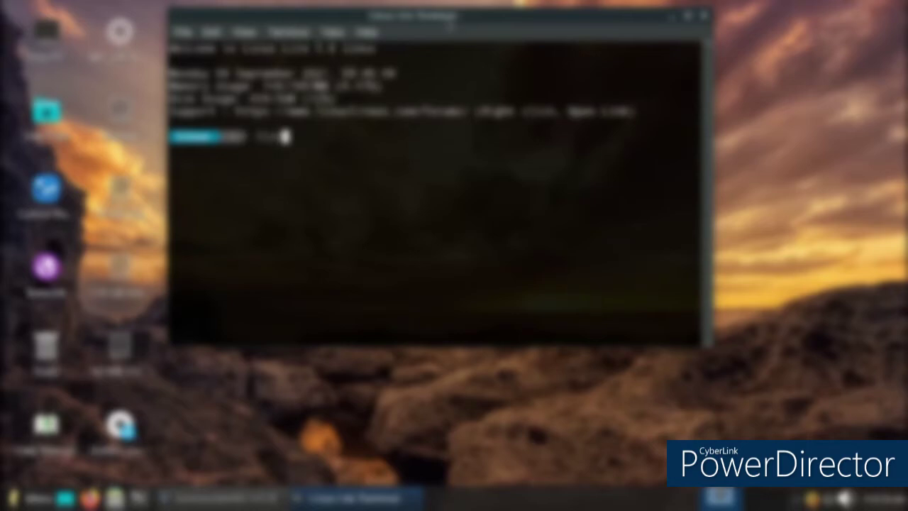
key("Return")
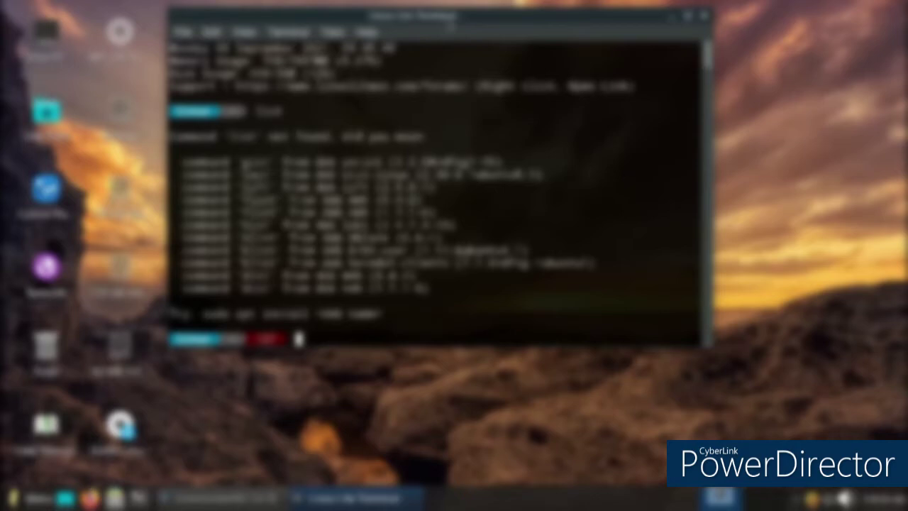
Try to install the opera package using sudo apt, and close the terminal
type("sudo apt")
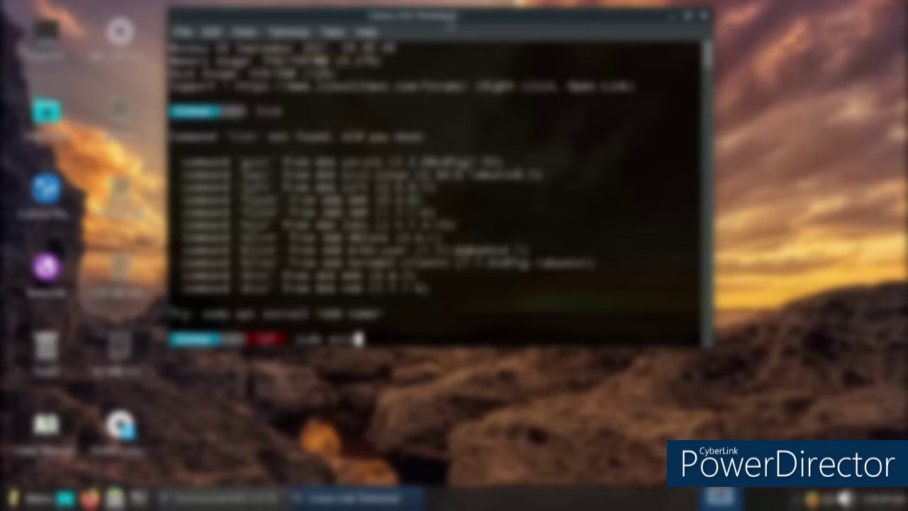
key("BackSpace")
key("BackSpace")
key("BackSpace")
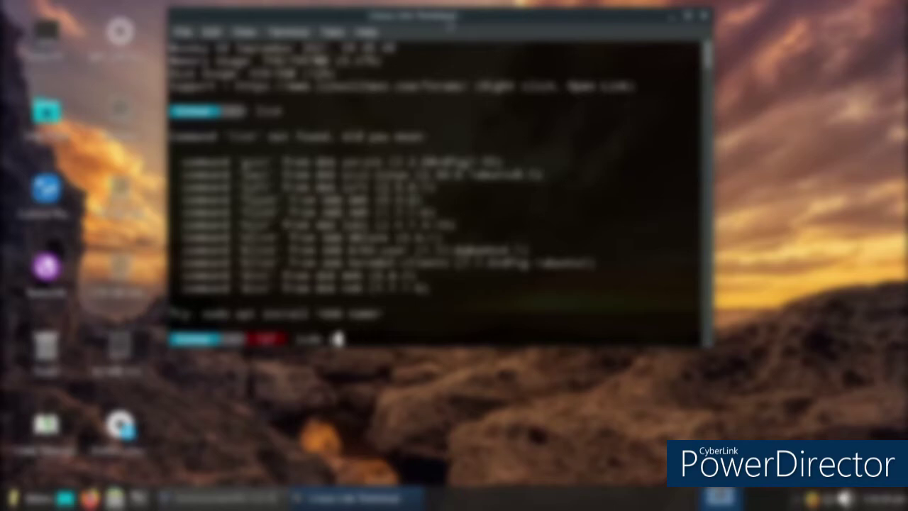
type("ap")
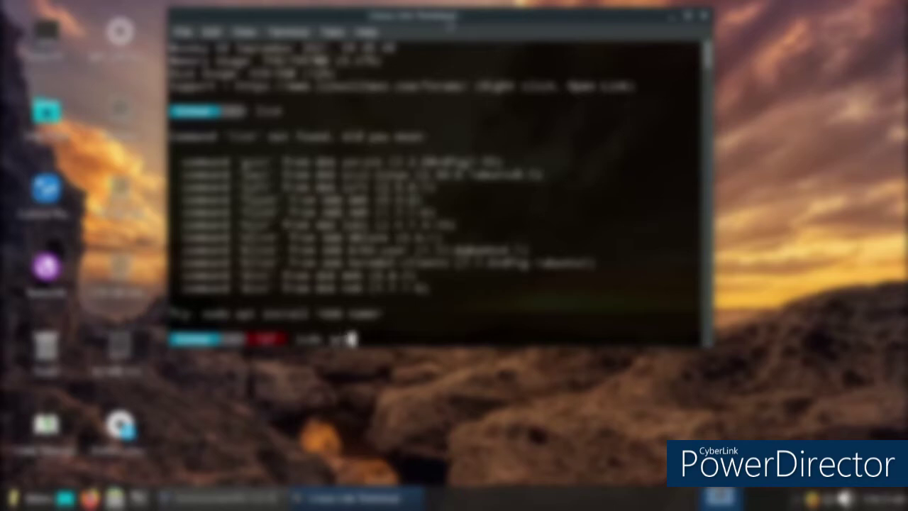
type("t instal")
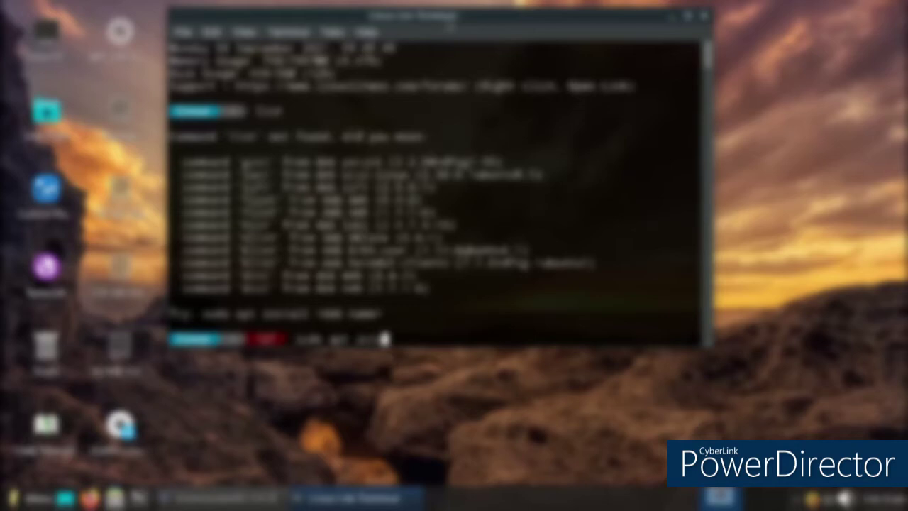
type("l")
type("sshd")
key("Return")
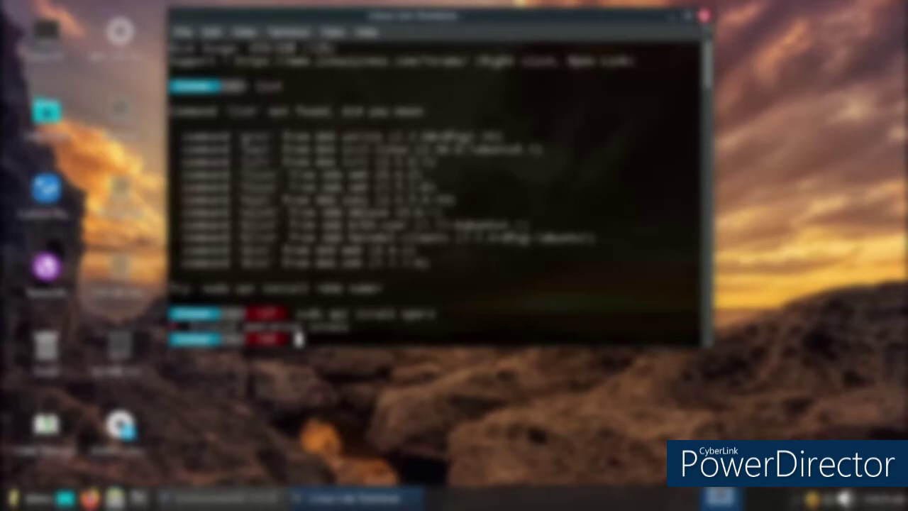
left_click(705, 15)
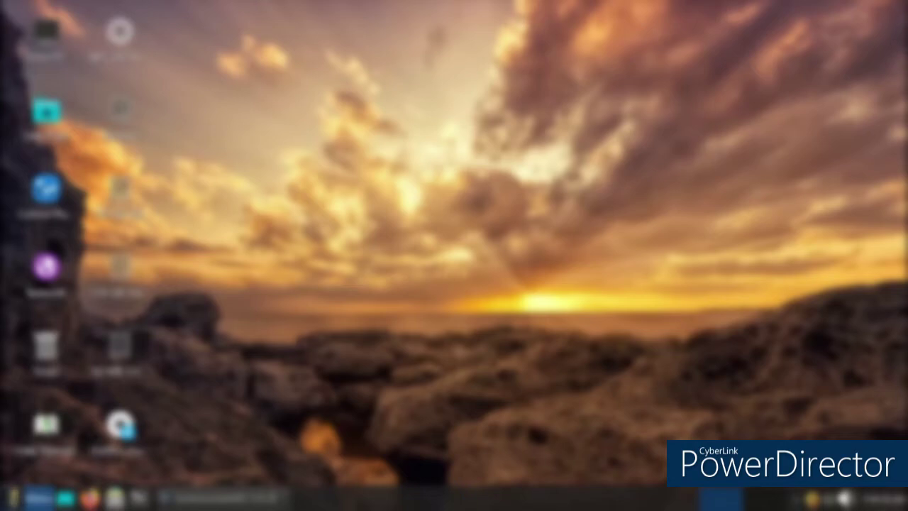
Open the Web Browser from the Internet applications and search for gmes
left_click(37, 499)
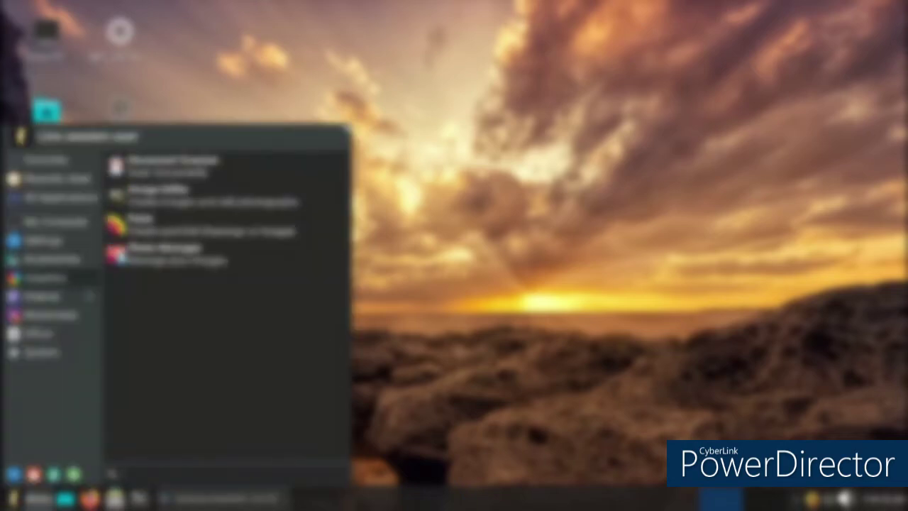
mouse_move(42, 296)
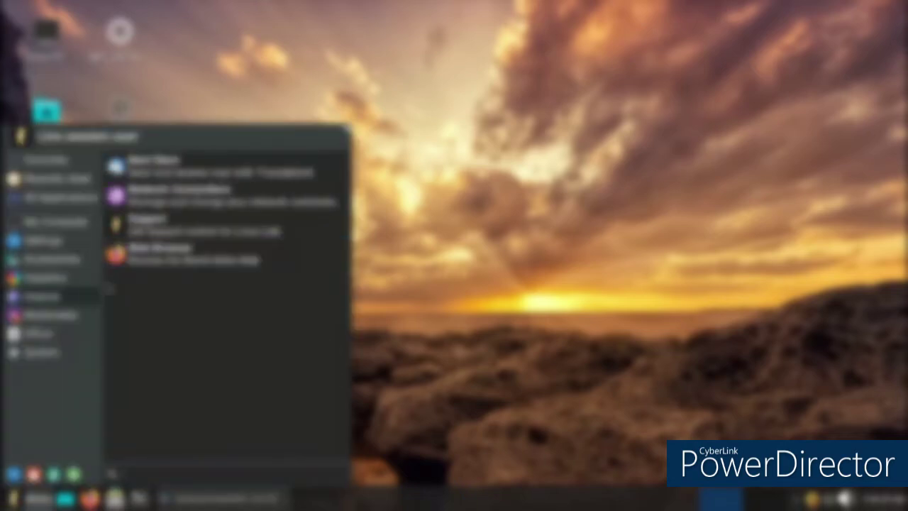
left_click(134, 257)
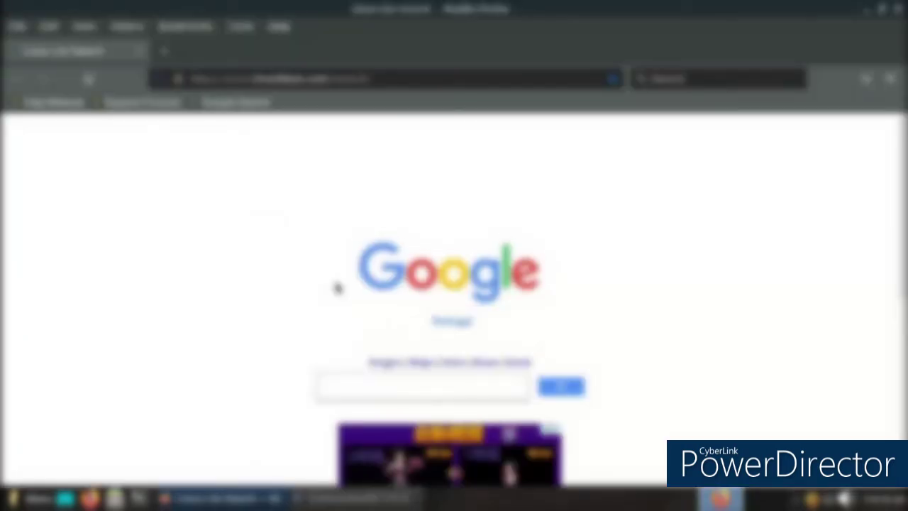
left_click(387, 387)
type("gmail")
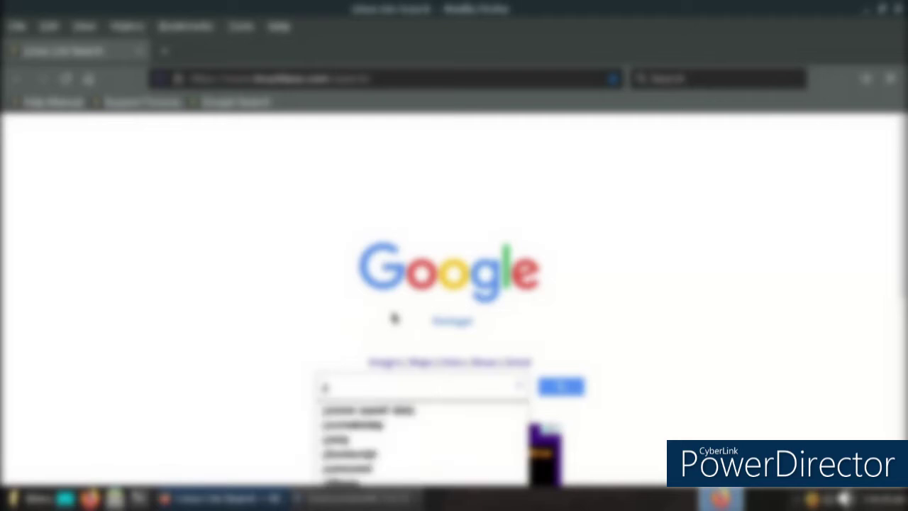
key("Return")
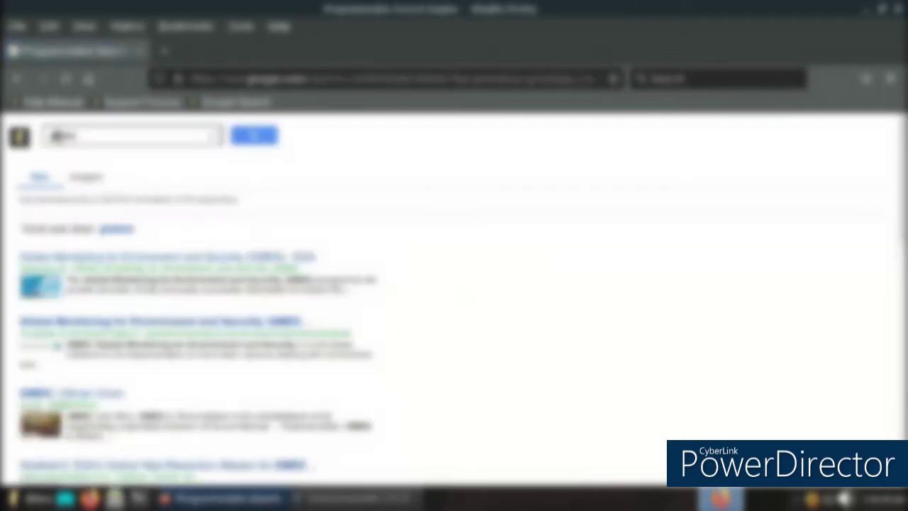
Search for games instead, look through the results and close the browser
type("ail")
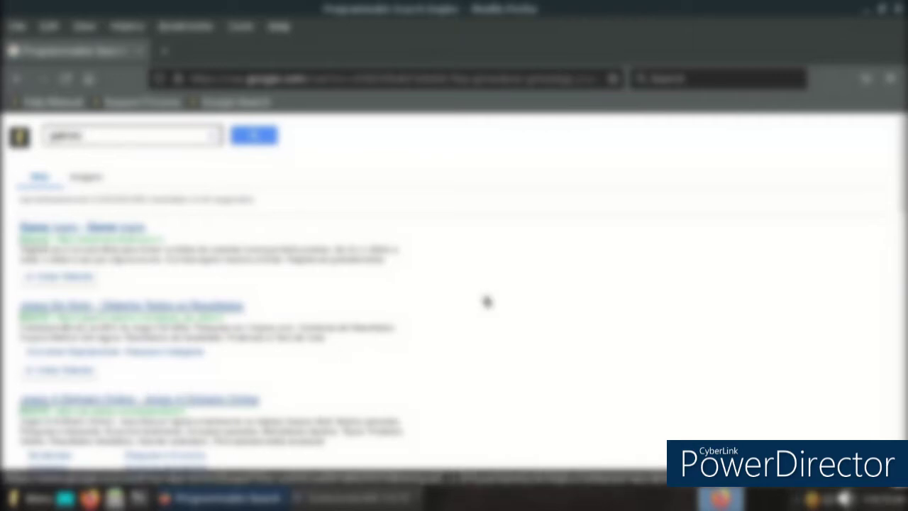
scroll(487, 302, "down", 15)
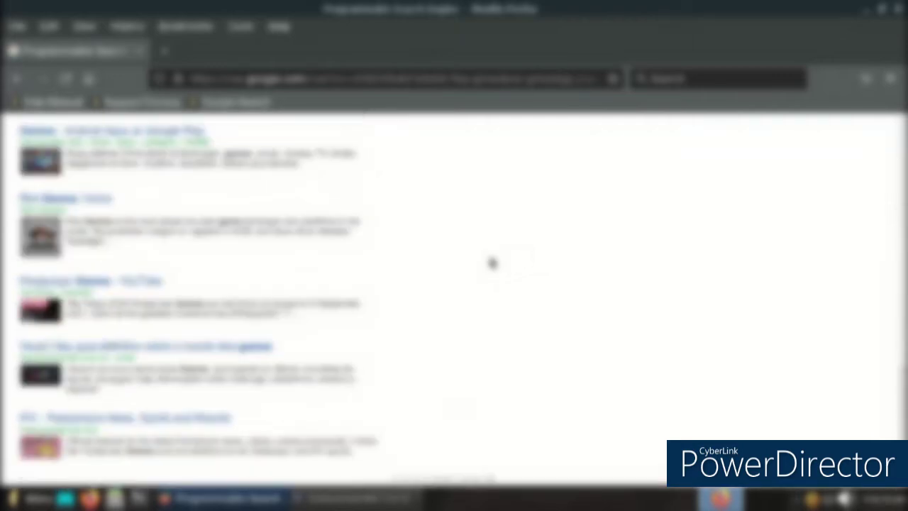
left_click(895, 8)
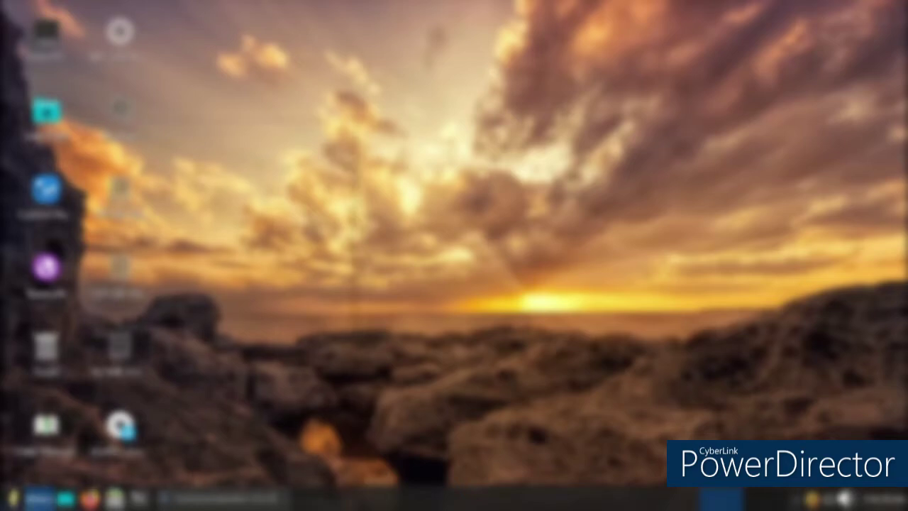
left_click(12, 499)
left_click(35, 333)
key("Escape")
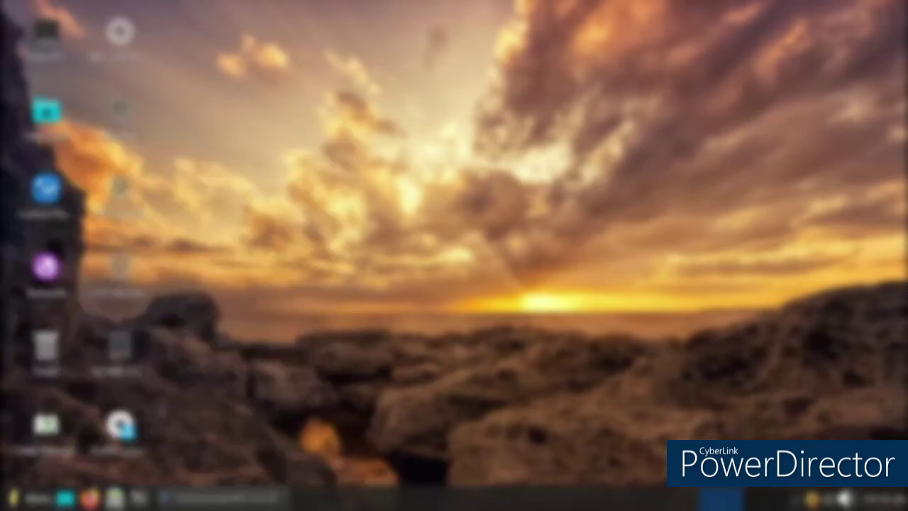
Open Lite Tweaks from the desktop's Settings window, view its task list, and close both windows
double_click(47, 188)
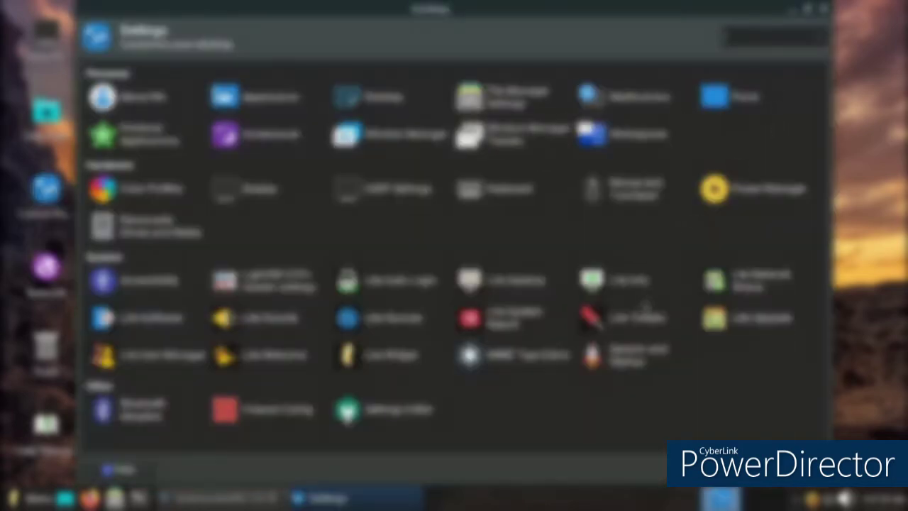
left_click(593, 318)
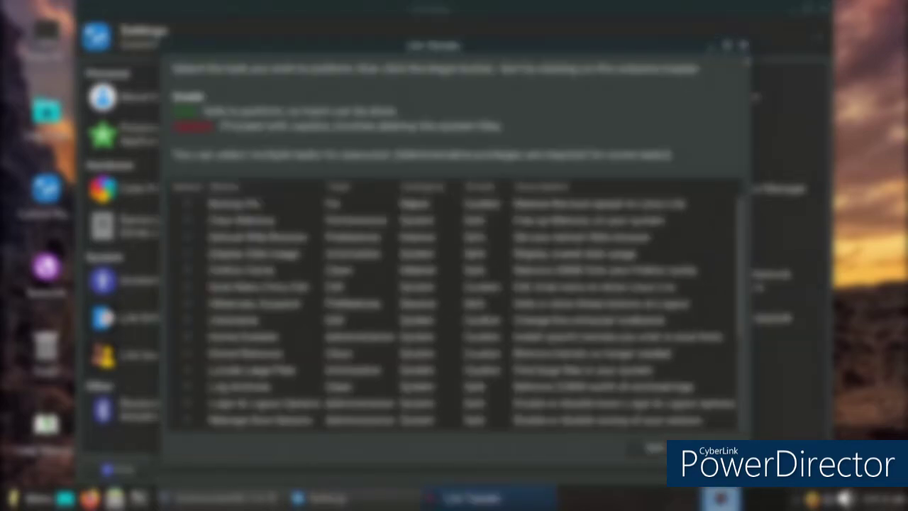
left_click(743, 46)
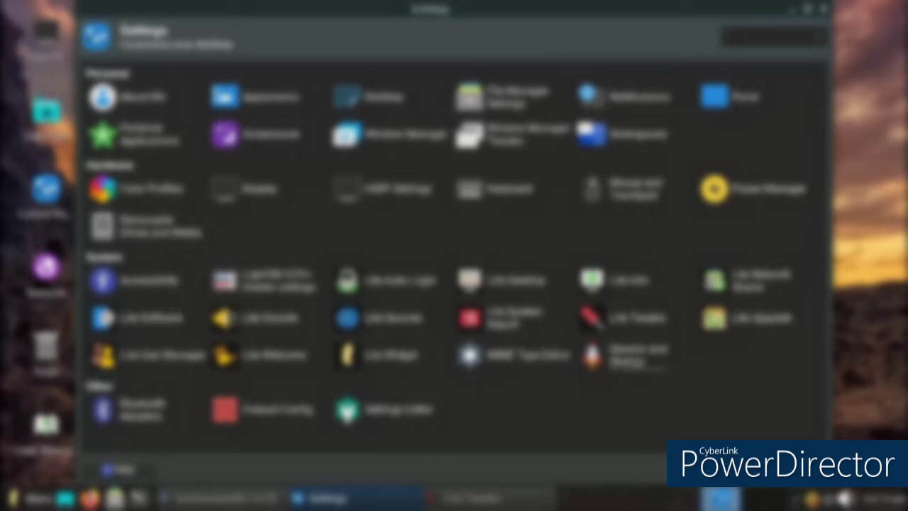
left_click(618, 355)
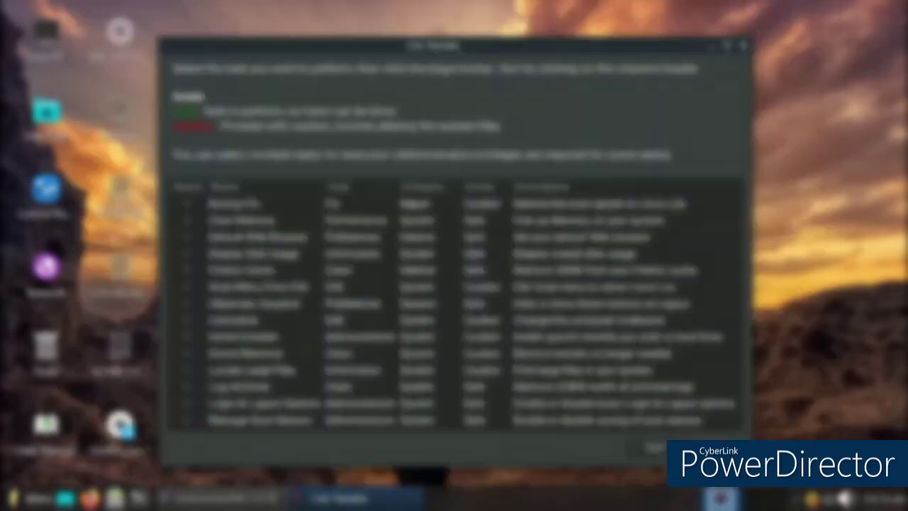
left_click(743, 44)
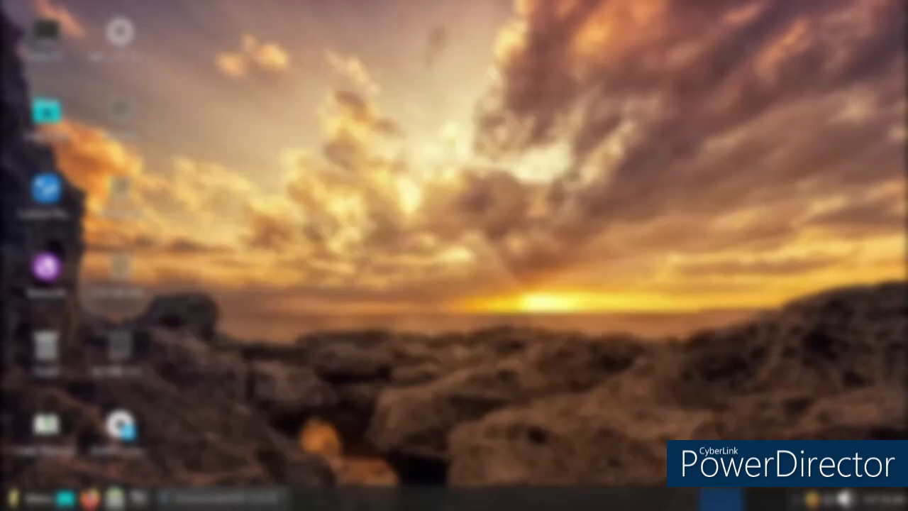
Open the Network location from the desktop, view its contents and close the file manager
double_click(46, 268)
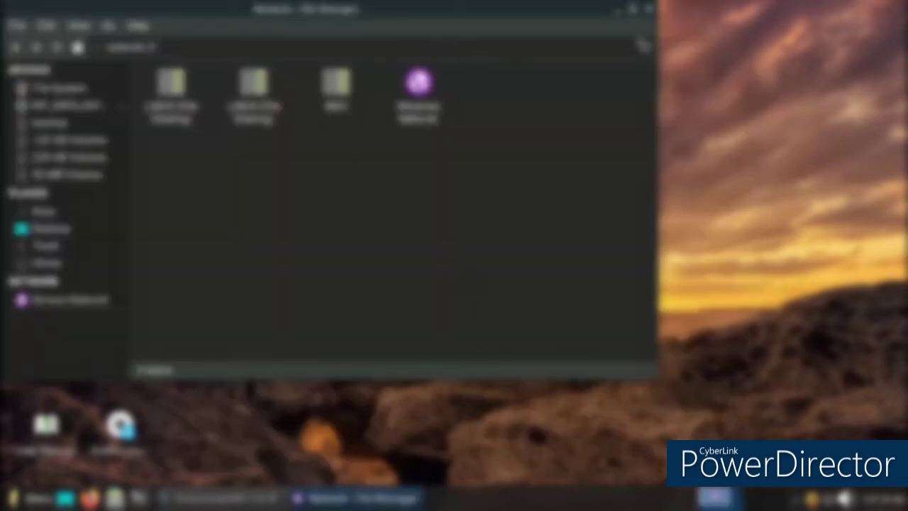
left_click(650, 9)
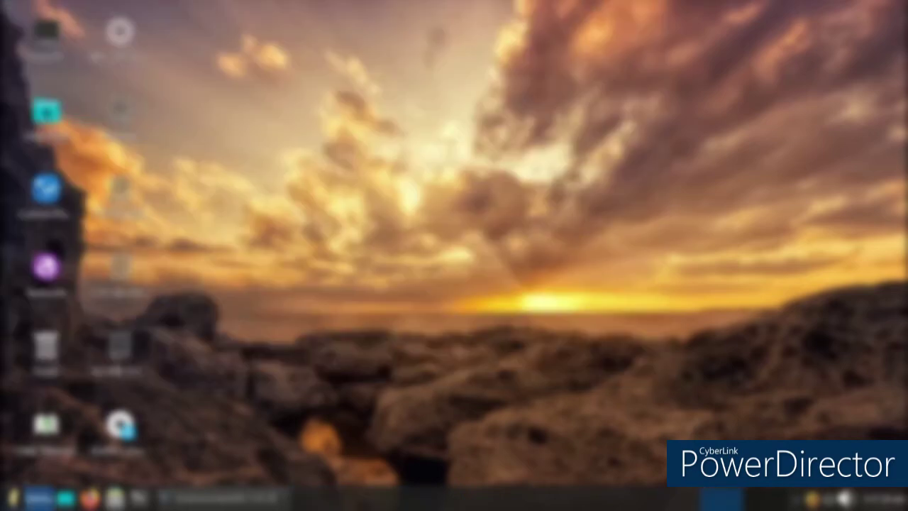
Launch Firefox, search for gnome look and open the Gnome-look.org result
left_click(90, 498)
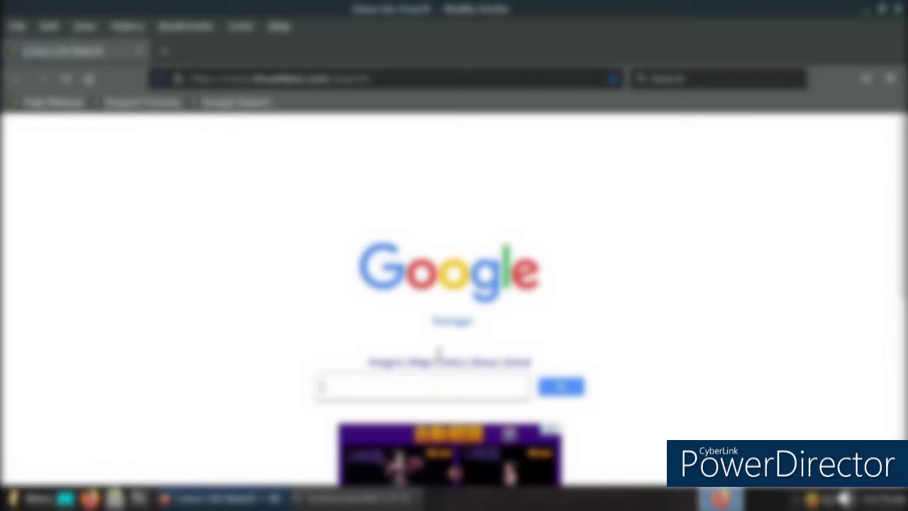
type("pcsx")
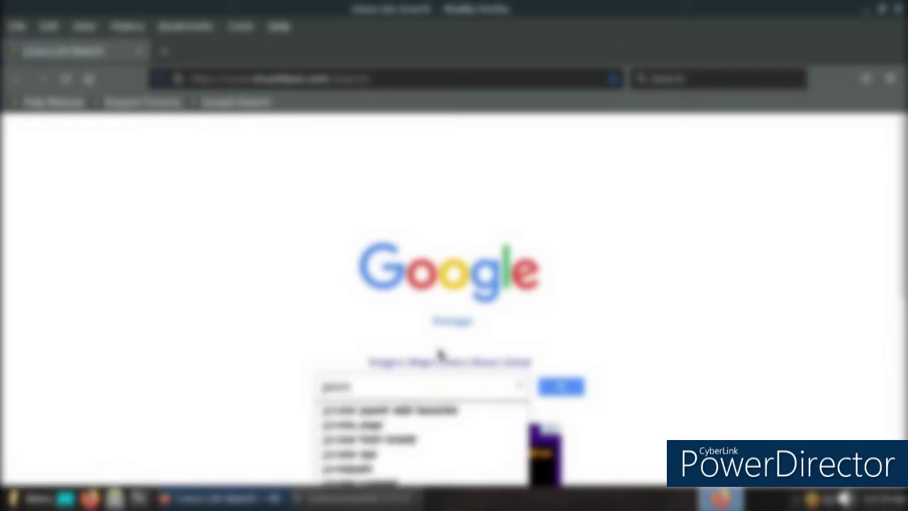
type("2 bios")
key("Return")
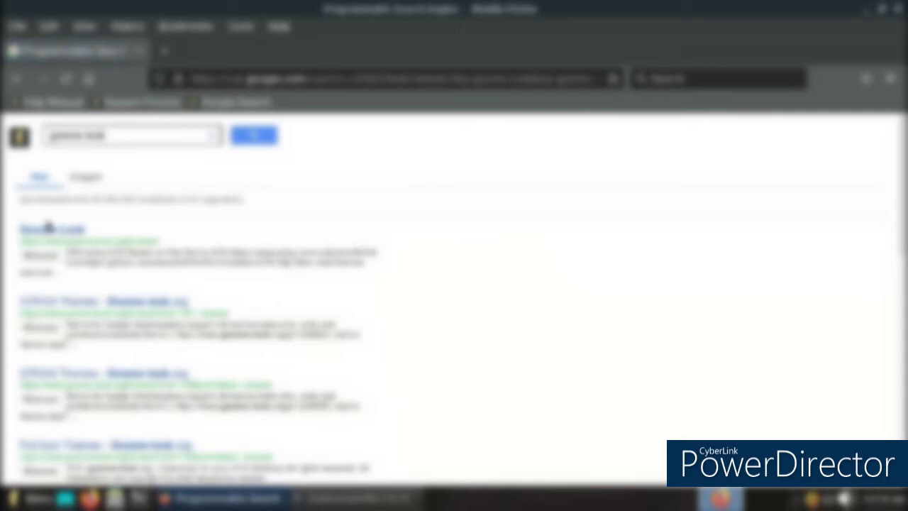
left_click(48, 229)
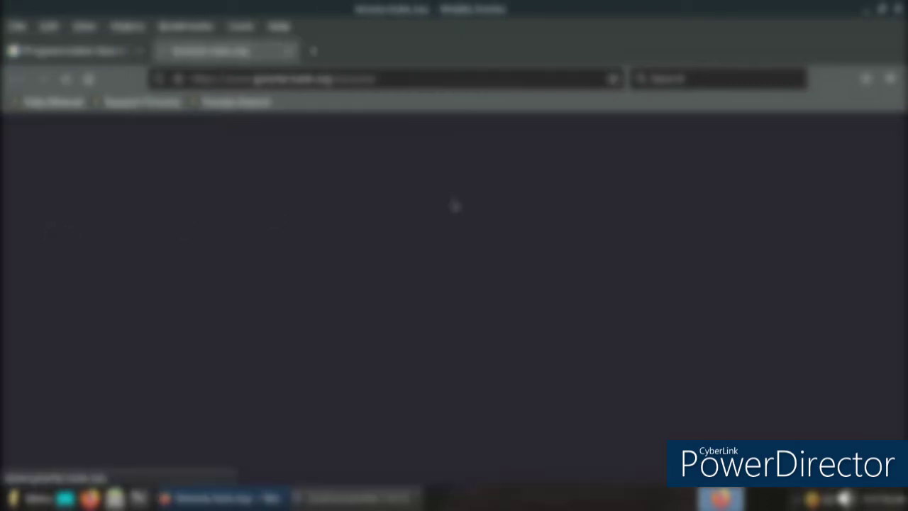
Browse the Gnome-look.org listing, open the Mkos-Big-Sur icon theme and look over its page
scroll(472, 222, "down", 2)
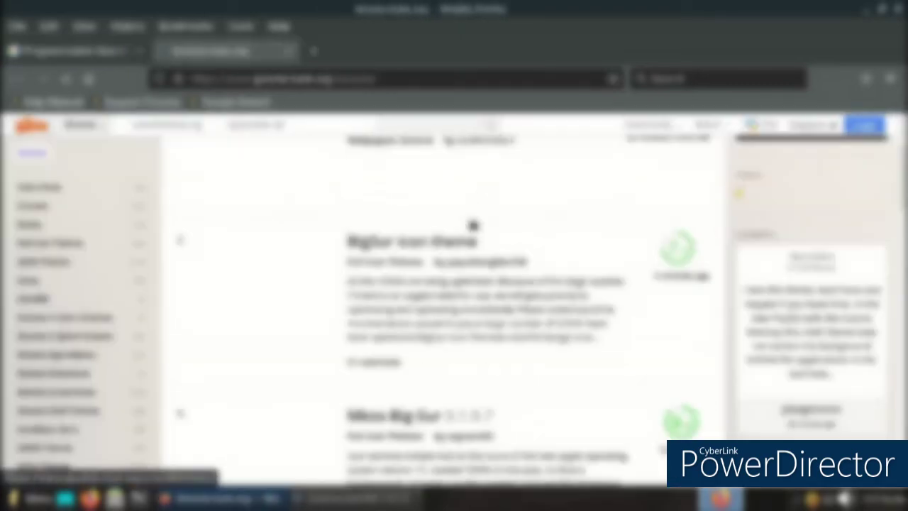
scroll(480, 231, "down", 5)
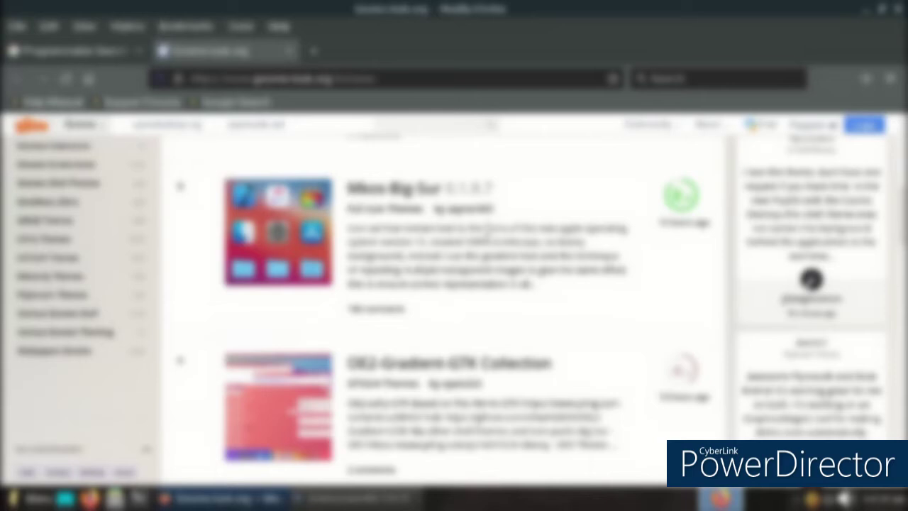
scroll(482, 233, "up", 1)
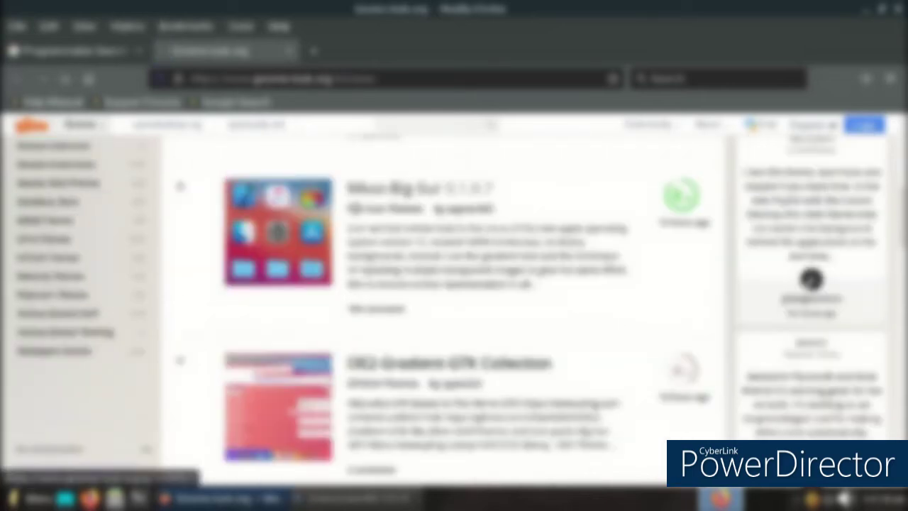
left_click(359, 213)
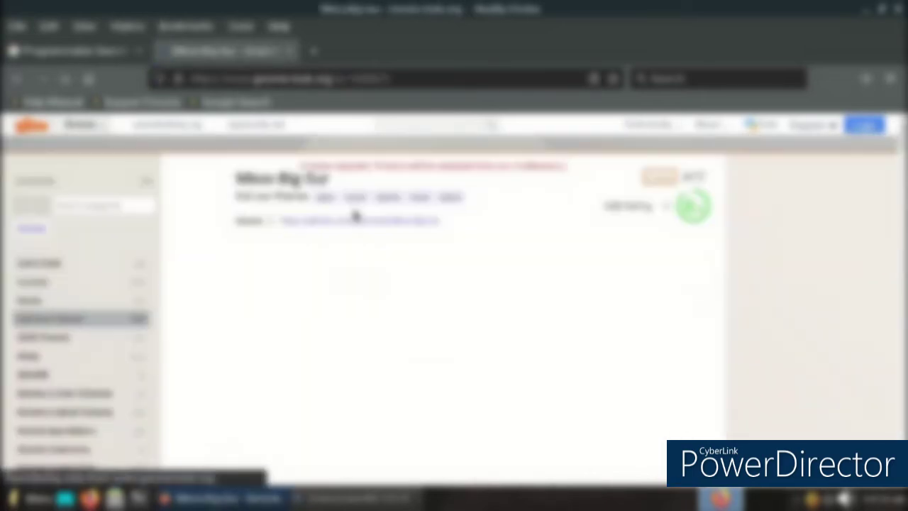
scroll(362, 220, "down", 4)
scroll(363, 222, "up", 3)
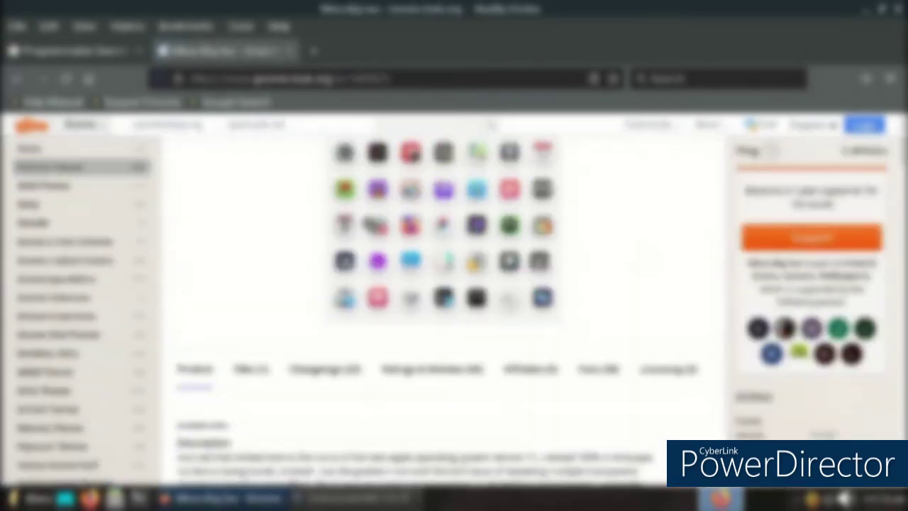
Download Mkos-Big-Sur.tar.xz from the icon theme's files
left_click(250, 370)
scroll(354, 340, "down", 3)
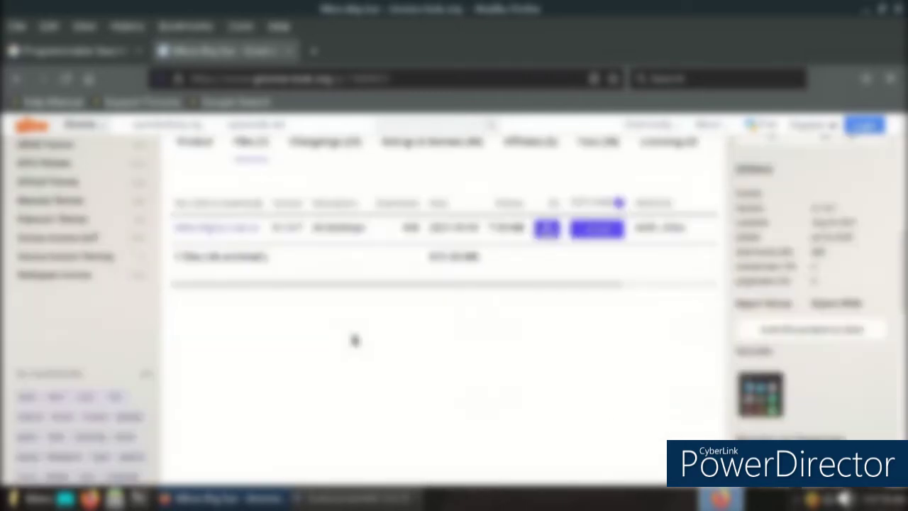
left_click(546, 229)
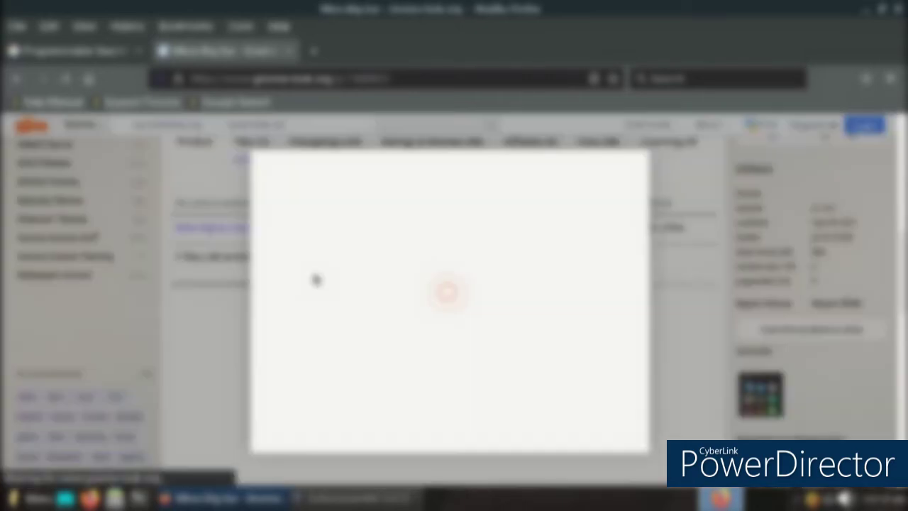
left_click(431, 281)
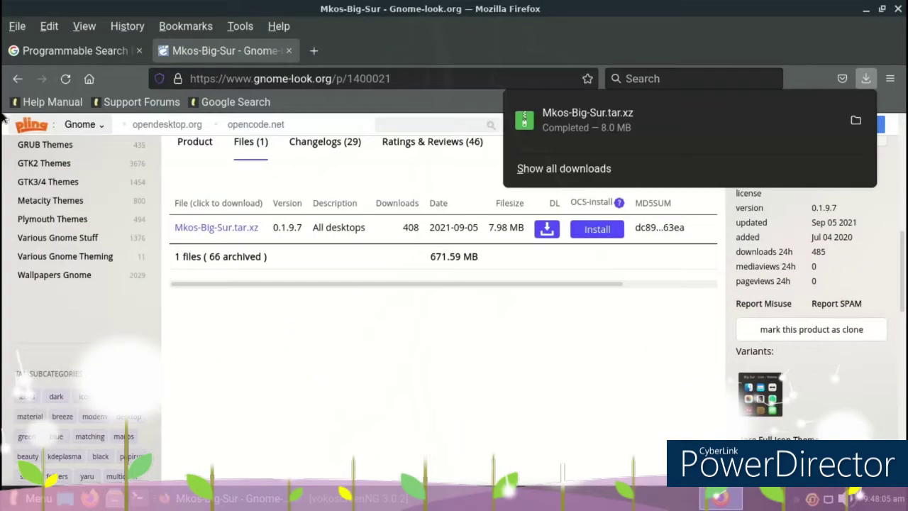
Return to the Gnome-look.org listing and look through the latest items, continuing on page 3
left_click(15, 78)
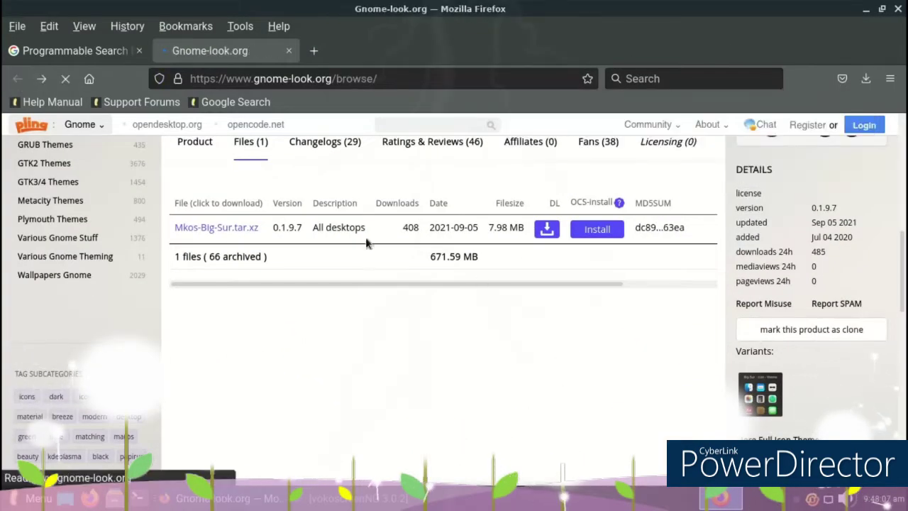
scroll(525, 290, "down", 10)
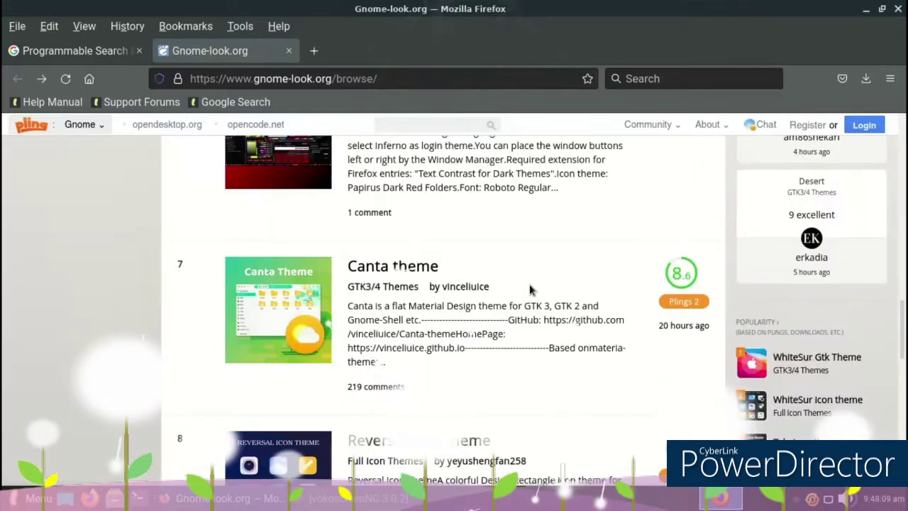
scroll(538, 288, "down", 2)
scroll(550, 291, "down", 2)
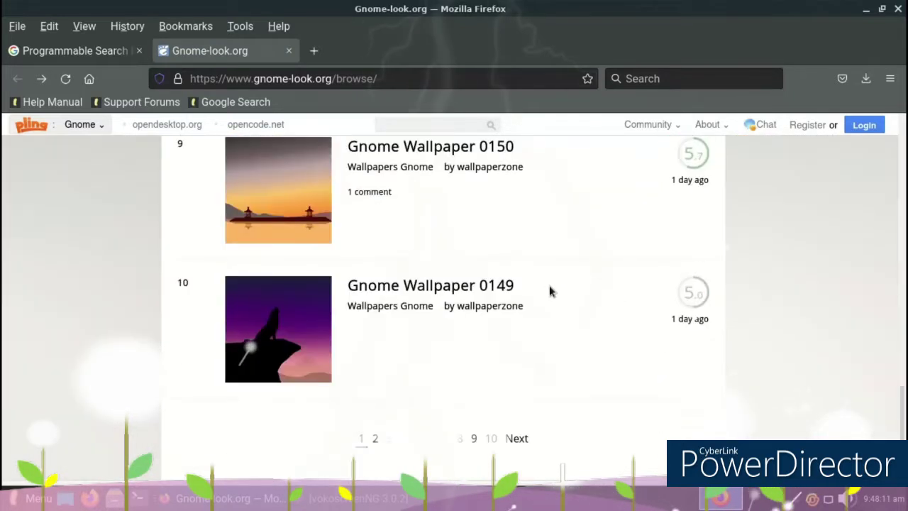
scroll(554, 292, "down", 2)
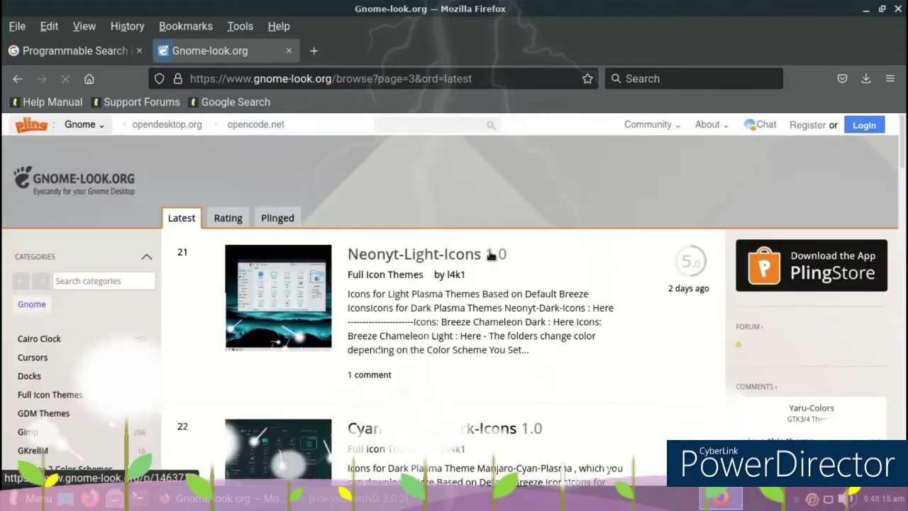
scroll(496, 255, "down", 4)
scroll(498, 259, "down", 4)
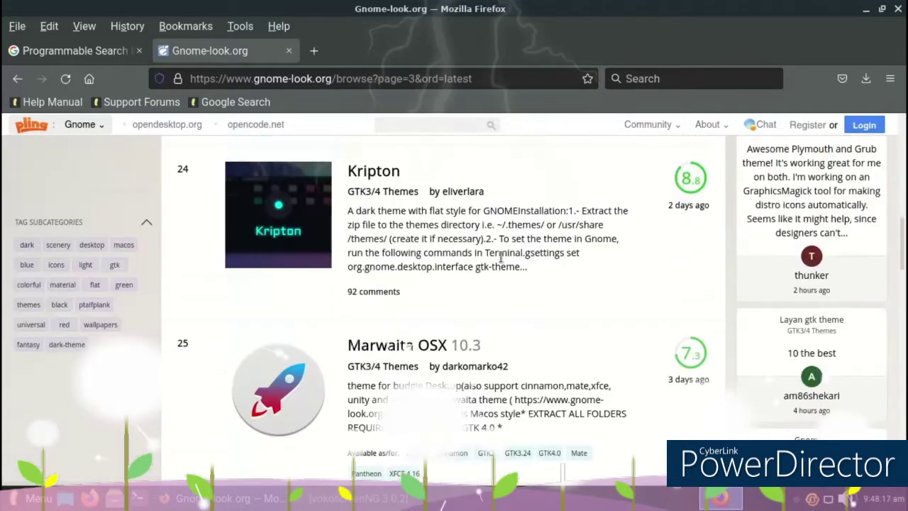
Open the Marwaita OSX theme page and look over its preview and description
left_click(407, 344)
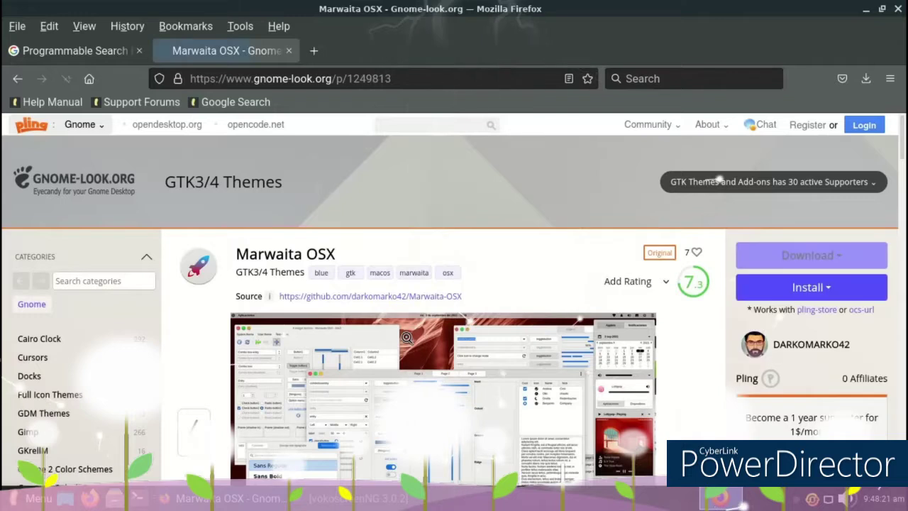
scroll(407, 338, "down", 2)
scroll(407, 338, "down", 2)
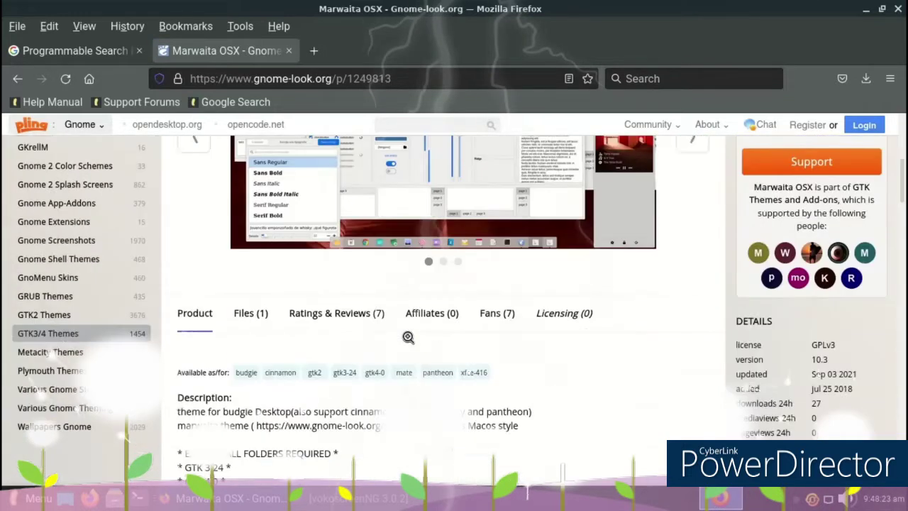
Check the files offered for the Marwaita OSX theme and close the browser with all its tabs
left_click(251, 315)
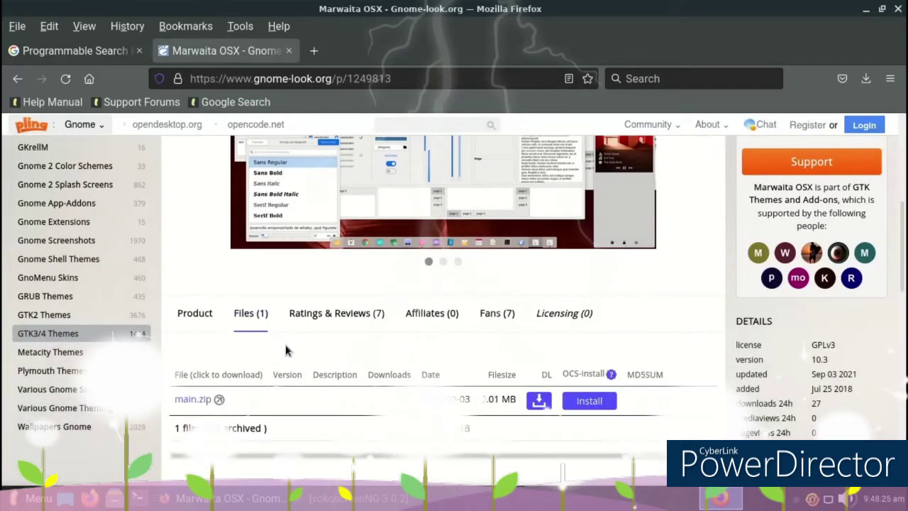
scroll(301, 359, "up", 4)
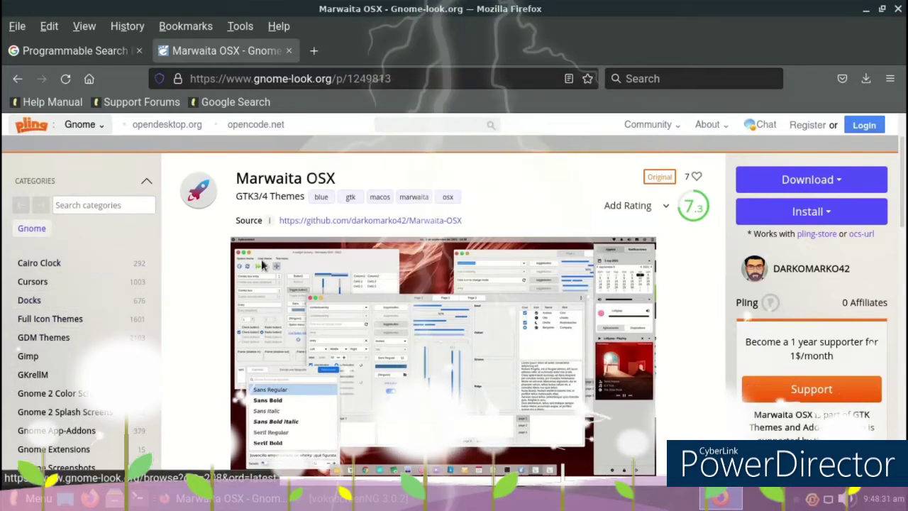
left_click(898, 9)
left_click(602, 205)
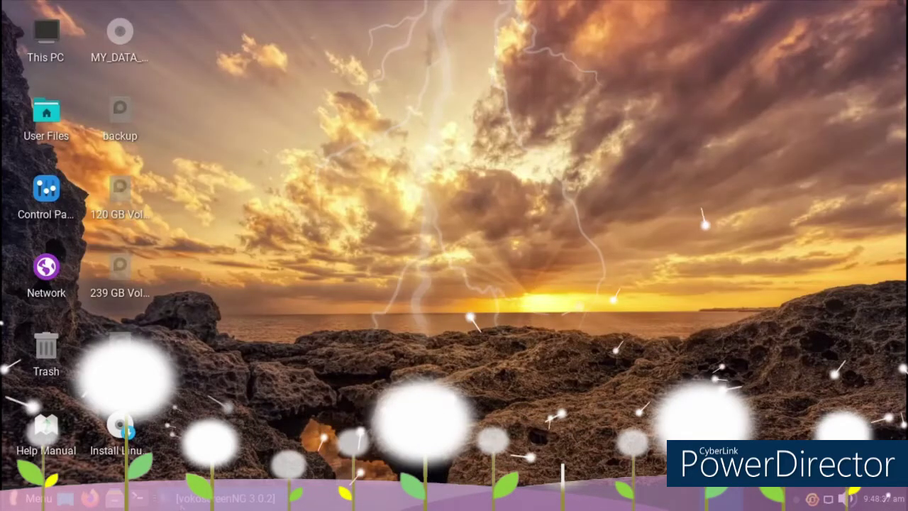
Stop and restart the full-screen recording in vokoscreenNG and minimize its window
left_click(225, 498)
left_click(180, 290)
left_click(113, 288)
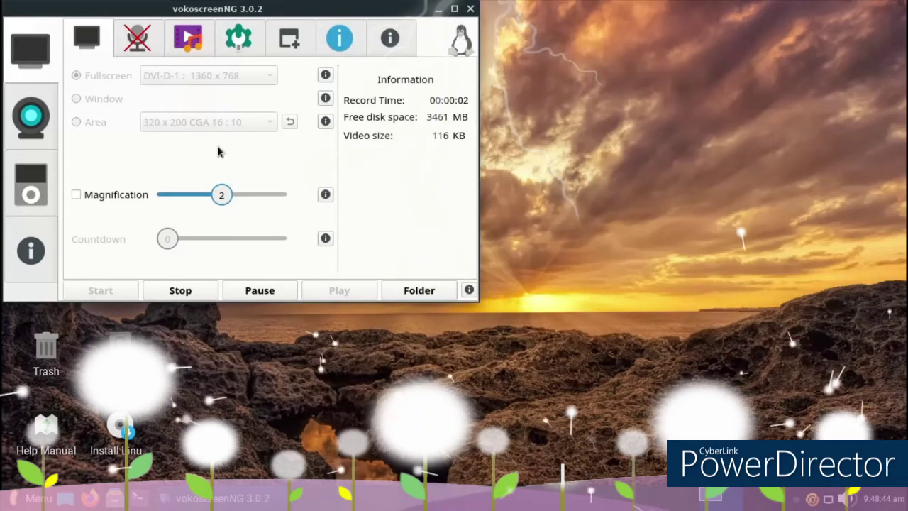
left_click(438, 8)
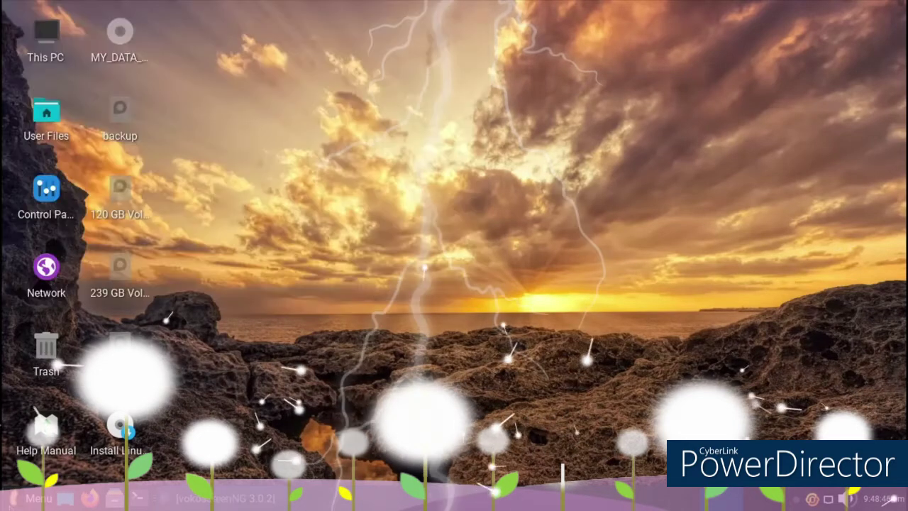
Open the desktop settings, look at the Window Manager Tweaks and return to the settings overview
key("super")
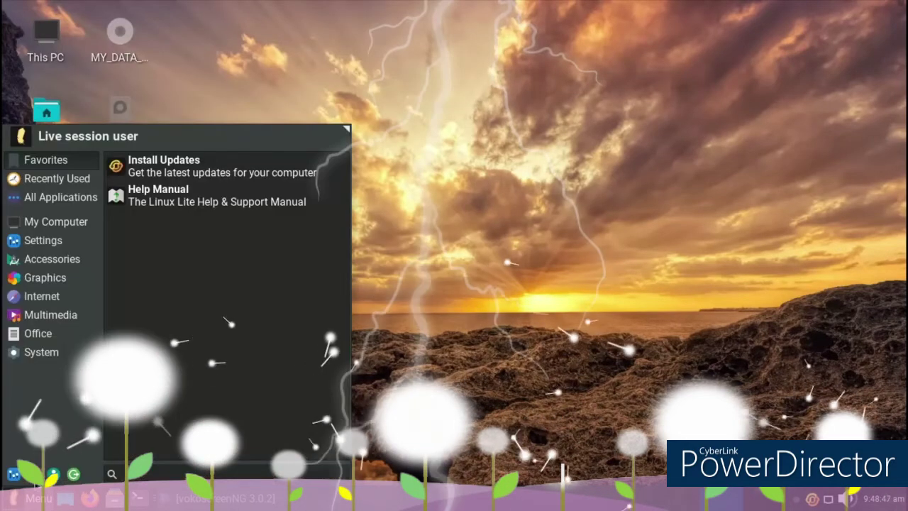
left_click(260, 71)
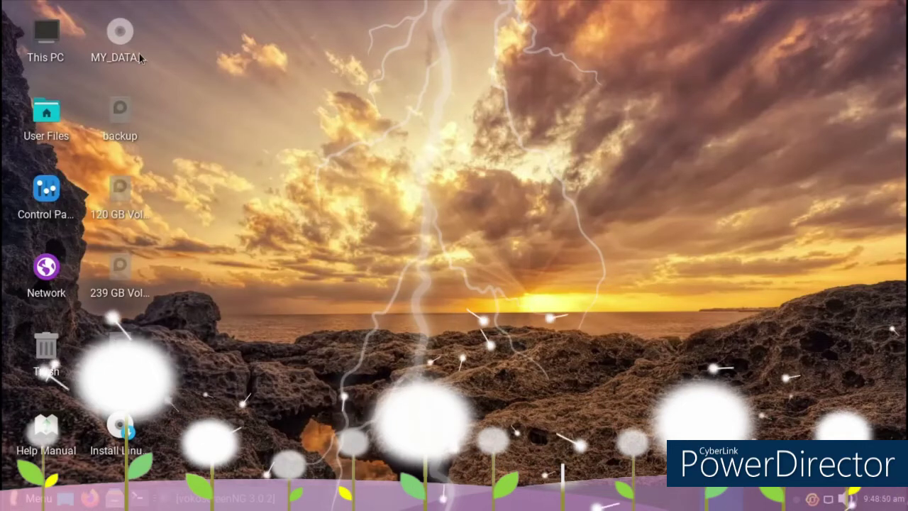
double_click(48, 187)
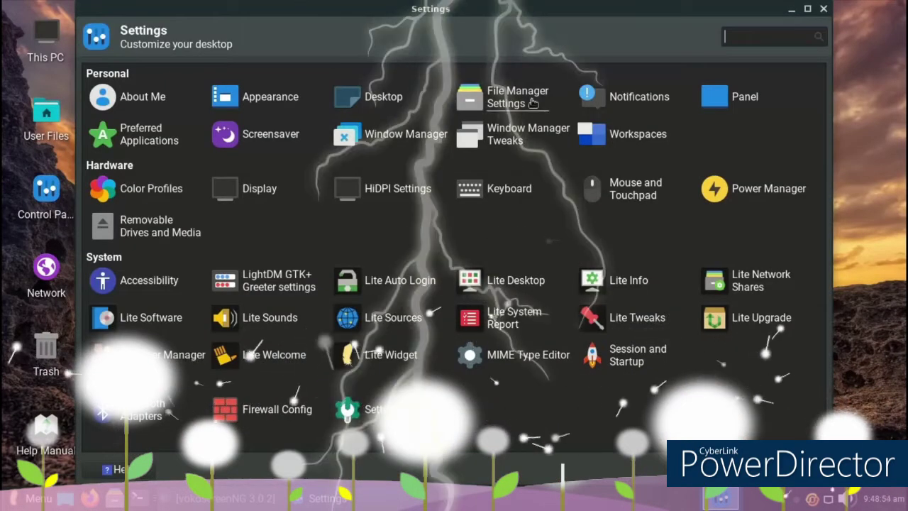
left_click(485, 138)
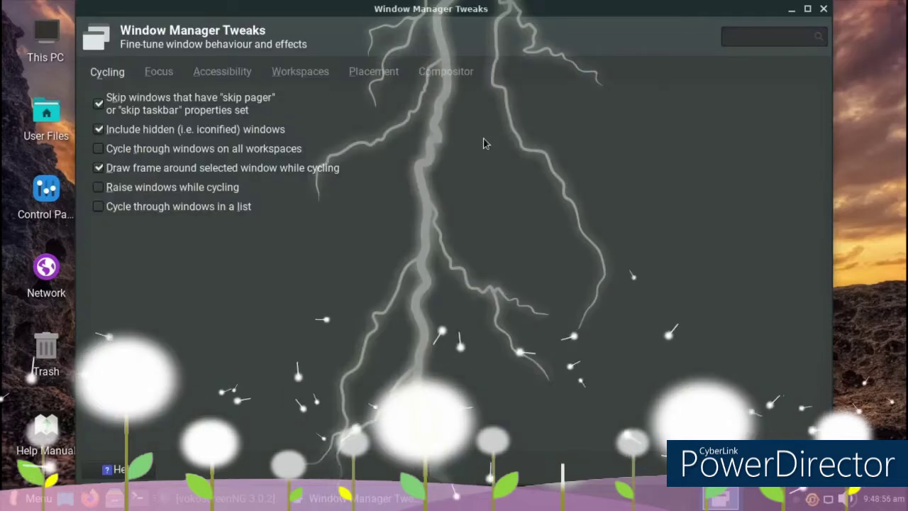
left_click(160, 469)
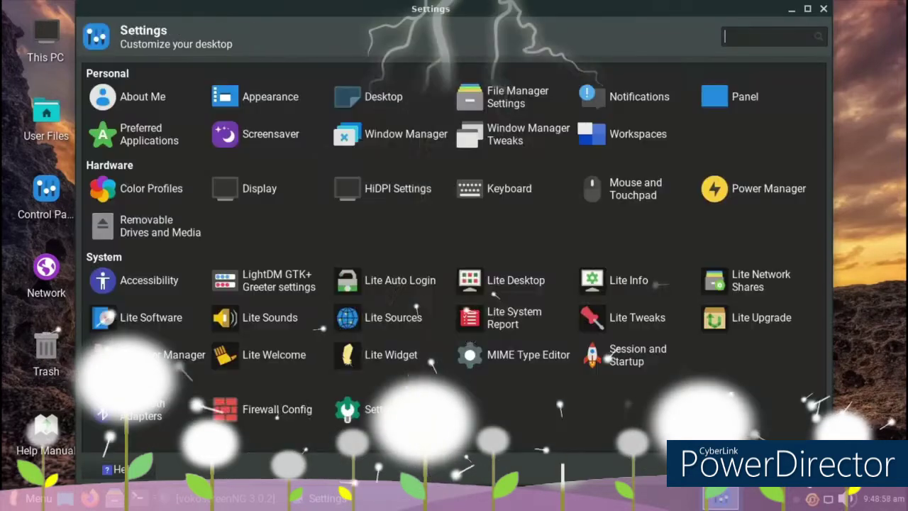
Try the Moheli, Greybird-dark, Greybird-accessibility, Default-hdpi and Daloa window themes, go back to Adapta and close the settings
left_click(401, 142)
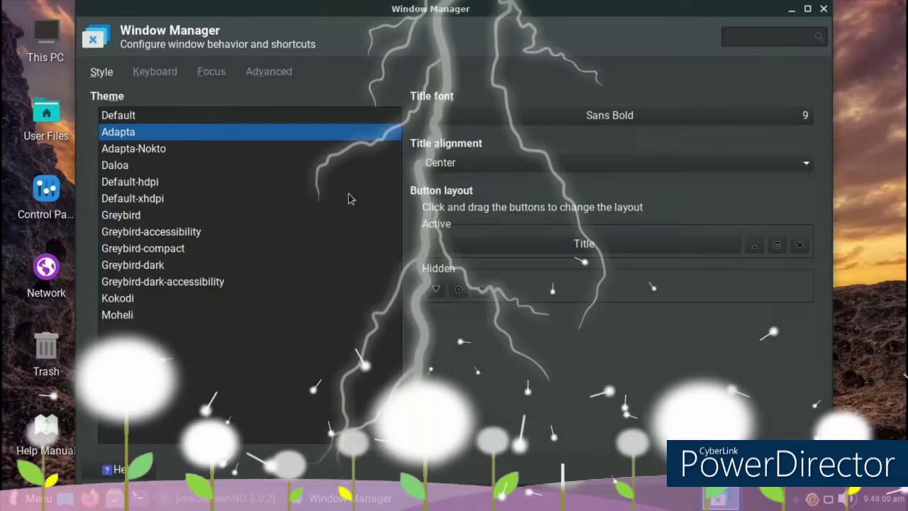
left_click(151, 317)
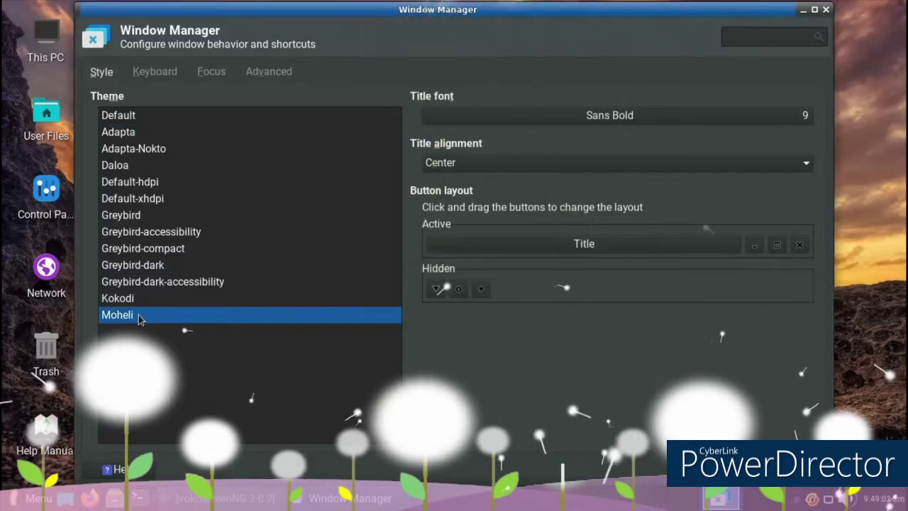
left_click(135, 264)
left_click(135, 231)
left_click(133, 181)
left_click(131, 165)
left_click(120, 132)
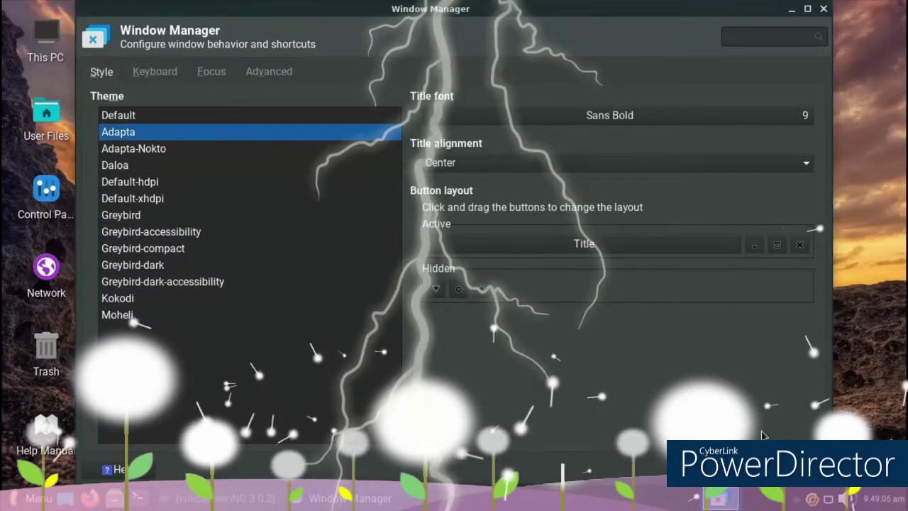
key("alt+F4")
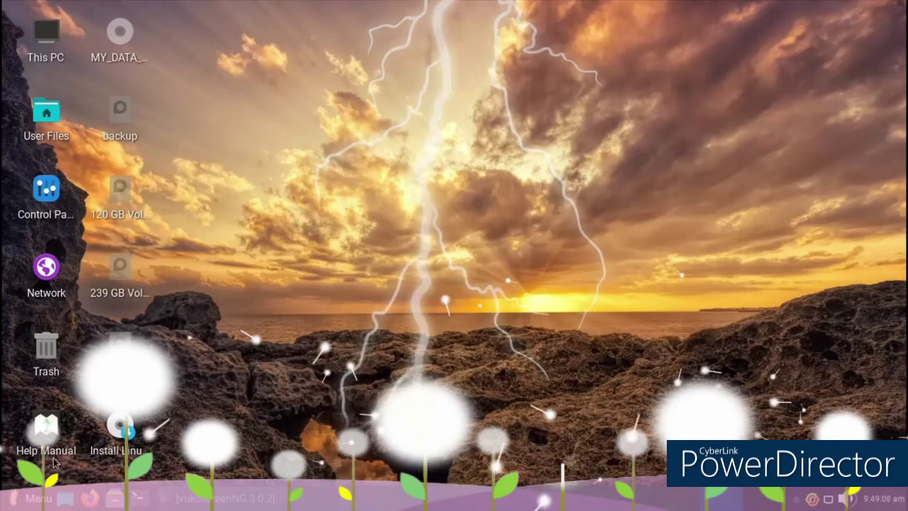
Open the Appearance settings and install Mkos-Big-Sur.tar.xz from the Downloads folder as an icon theme
double_click(42, 219)
left_click_drag(377, 14, 453, 29)
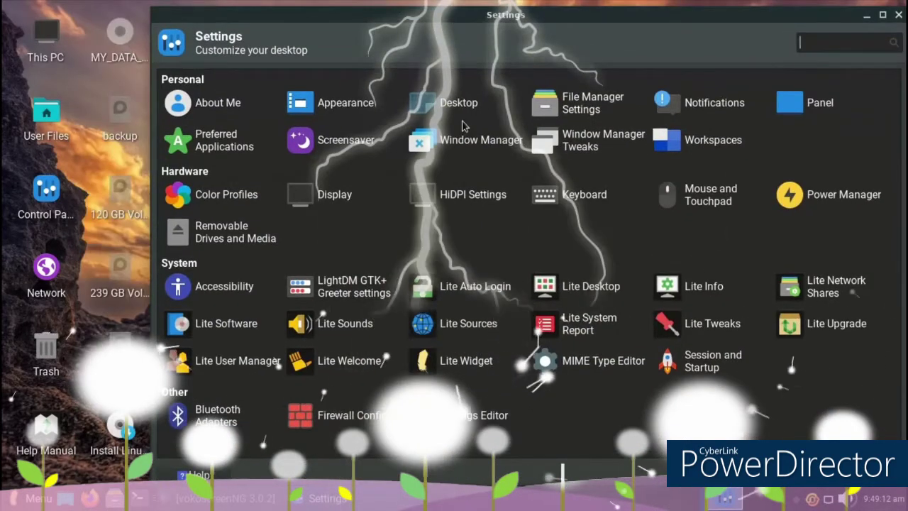
left_click(345, 102)
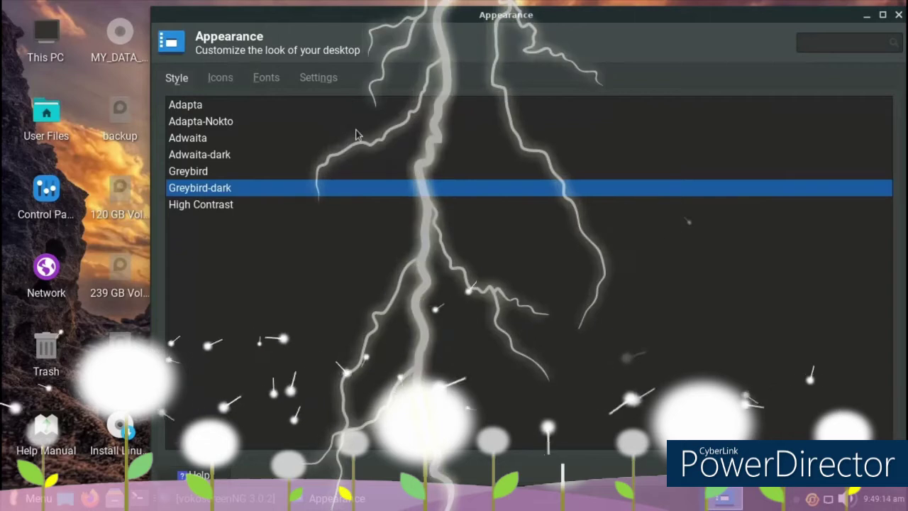
left_click(32, 118)
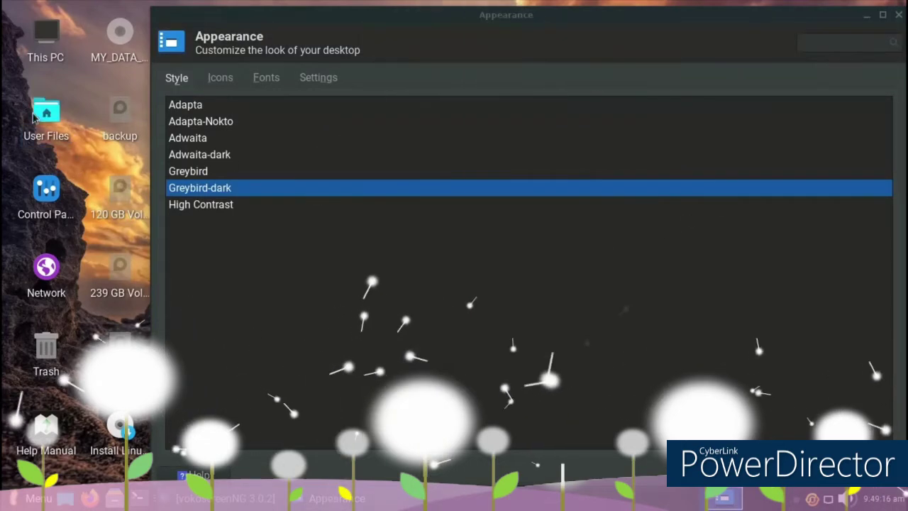
double_click(33, 118)
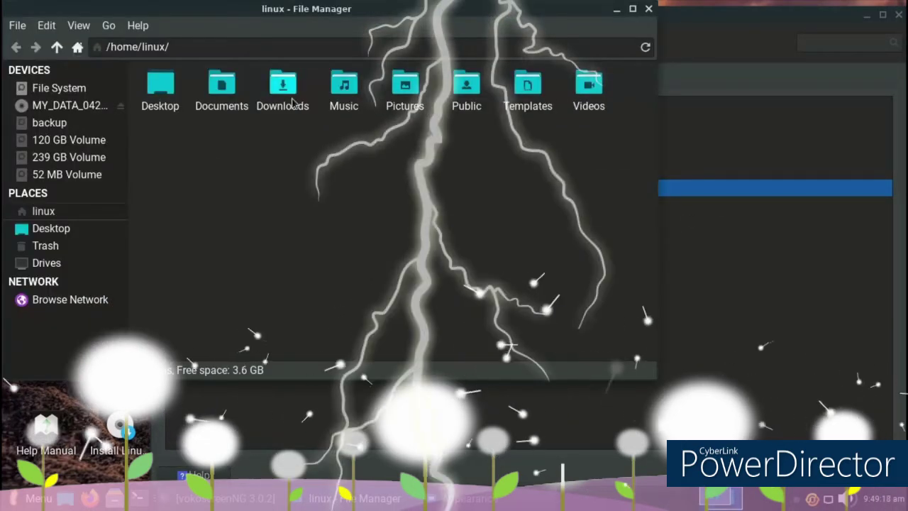
double_click(284, 100)
left_click_drag(174, 86, 674, 142)
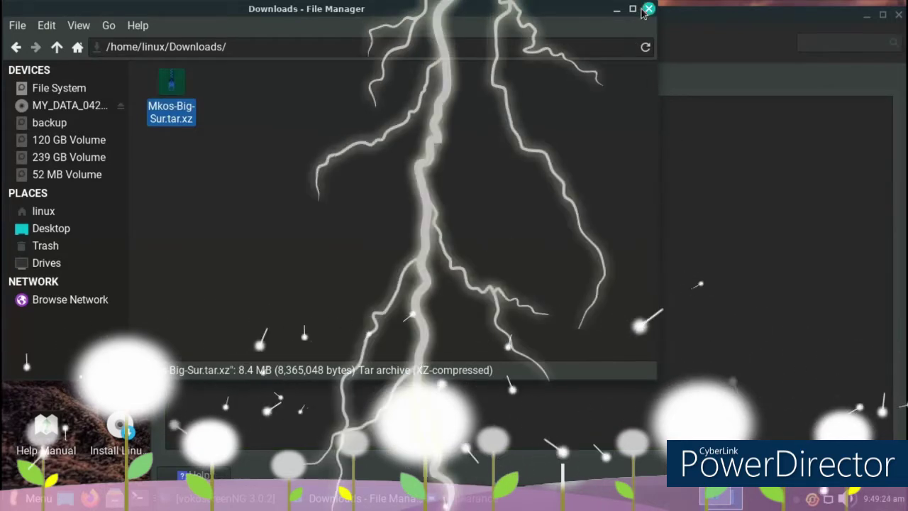
left_click(647, 10)
Apply the Mkos-Big-Sur icon theme to the desktop and check the icons in the application menu
left_click(211, 85)
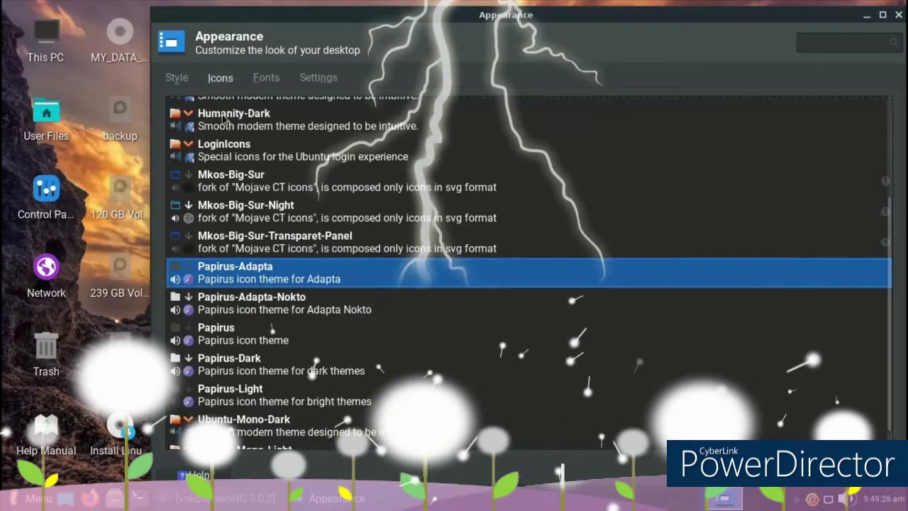
scroll(479, 298, "down", 1)
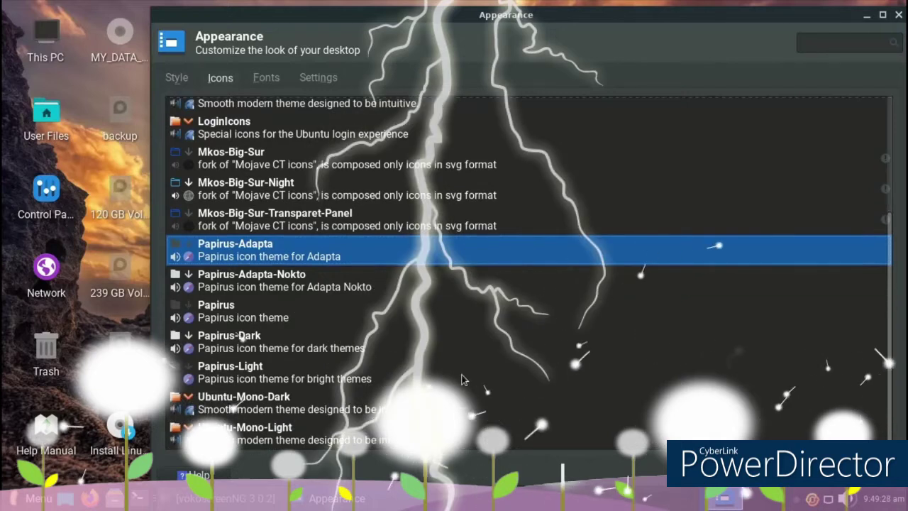
scroll(461, 379, "up", 3)
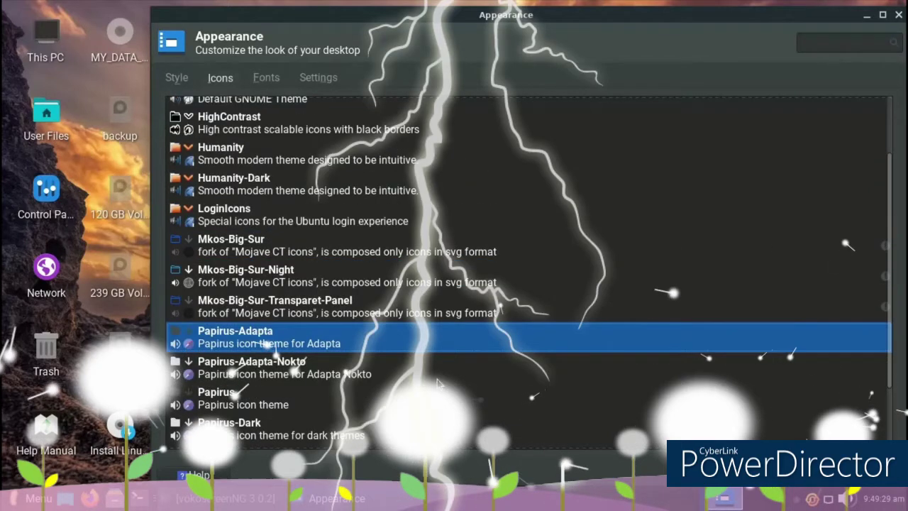
left_click(310, 255)
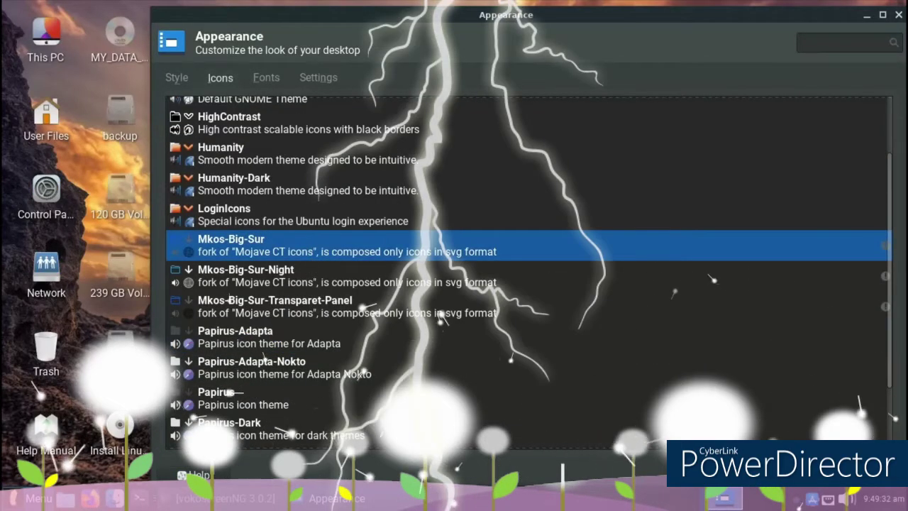
key("super")
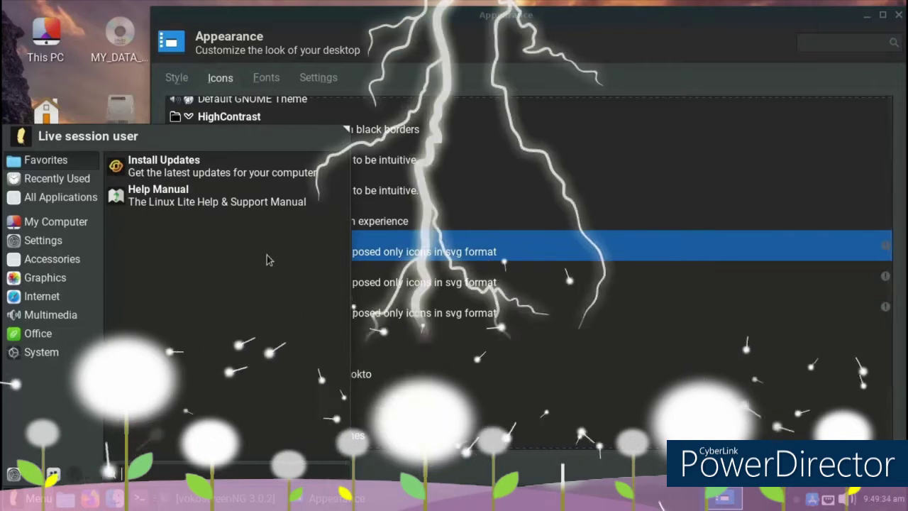
key("Escape")
Open the Panel settings and increase Panel 1's row size slightly, to about 40 pixels
key("alt+s")
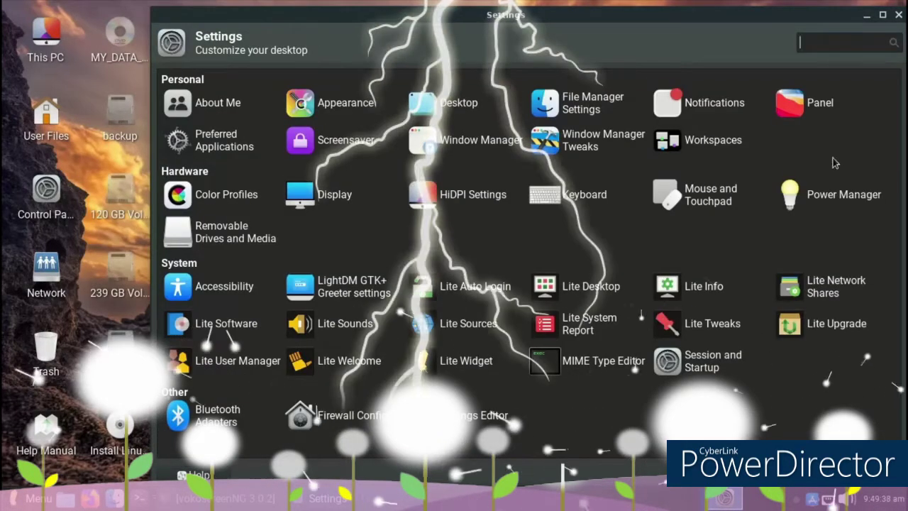
left_click(814, 112)
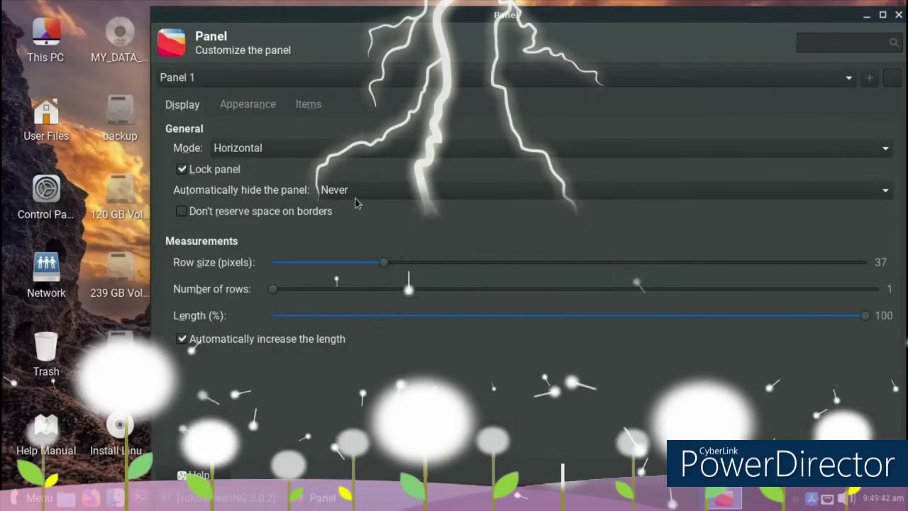
mouse_move(386, 275)
left_mouse_down()
mouse_move(408, 273)
mouse_move(394, 273)
left_mouse_up()
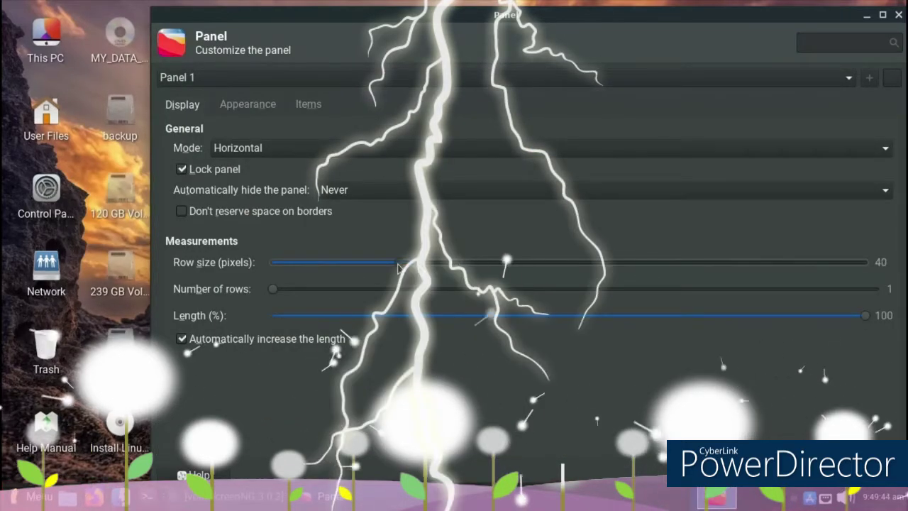
Set the panel's enter opacity to 97, turn off automatic icon size adjustment and close the panel settings
left_click(248, 105)
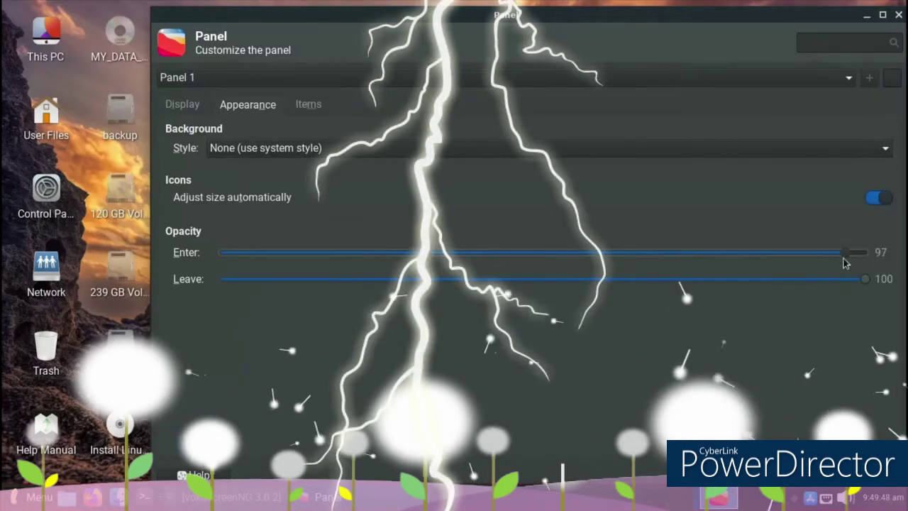
left_click(871, 204)
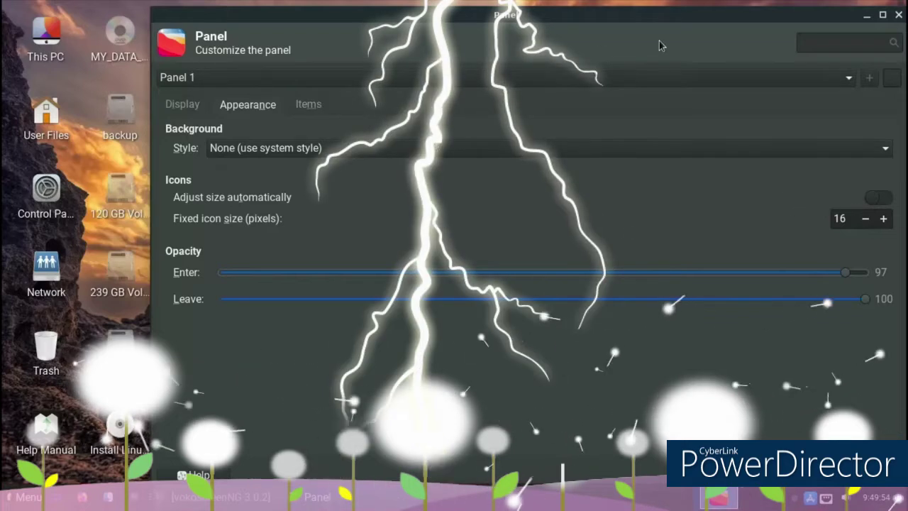
left_click(899, 15)
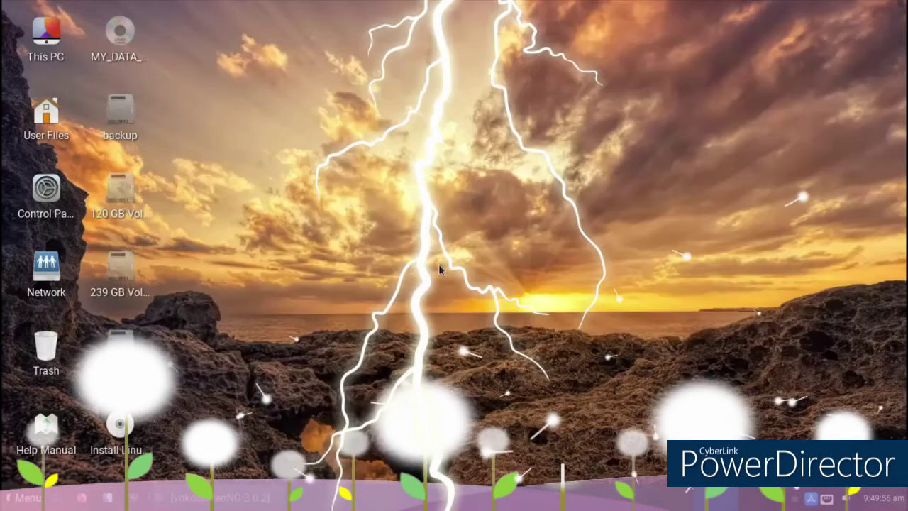
Make the application menu slightly wider and taller and show its My Computer entries
key("super")
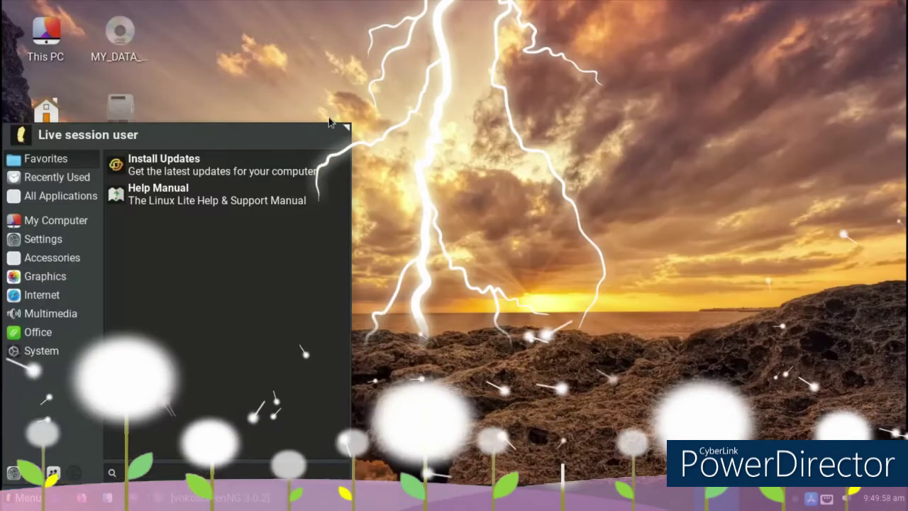
left_click(298, 165)
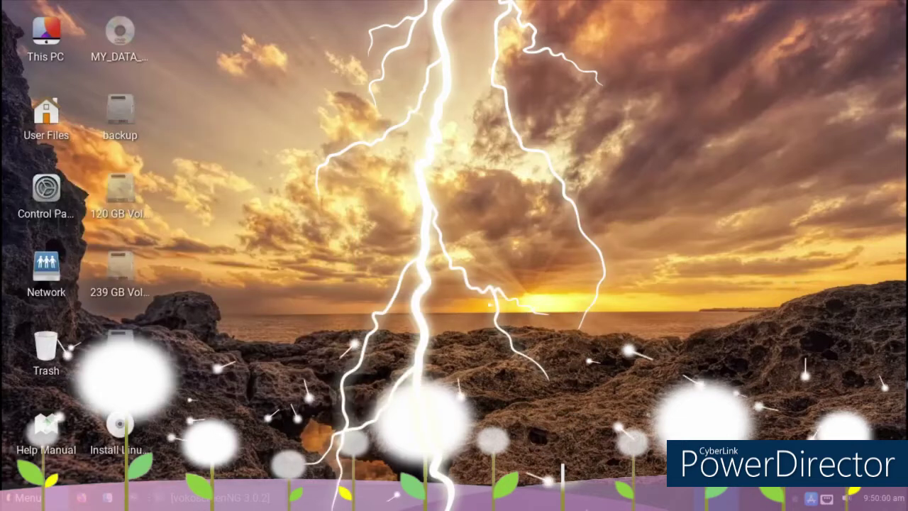
key("super")
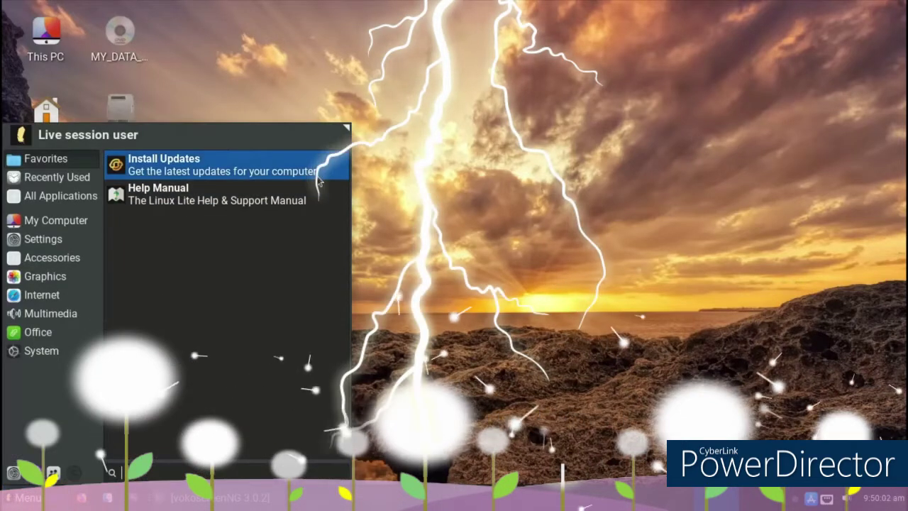
left_click_drag(346, 128, 396, 115)
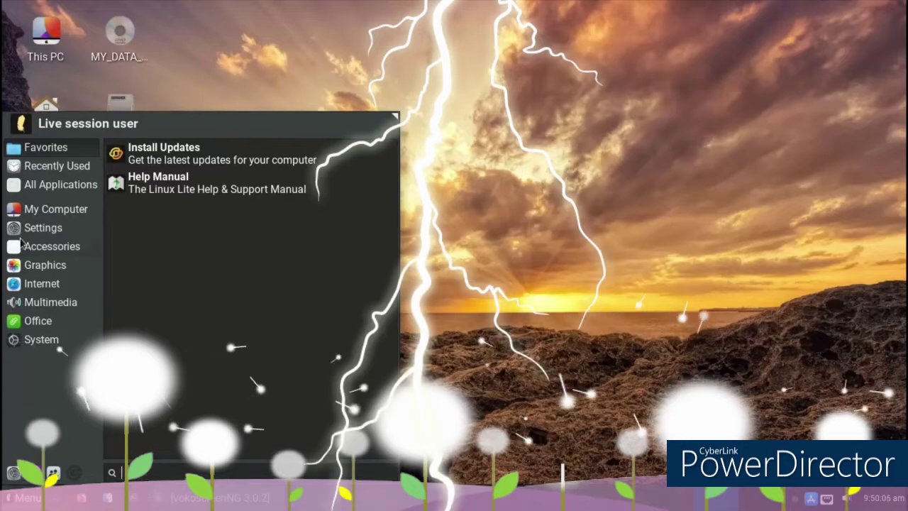
left_click(56, 210)
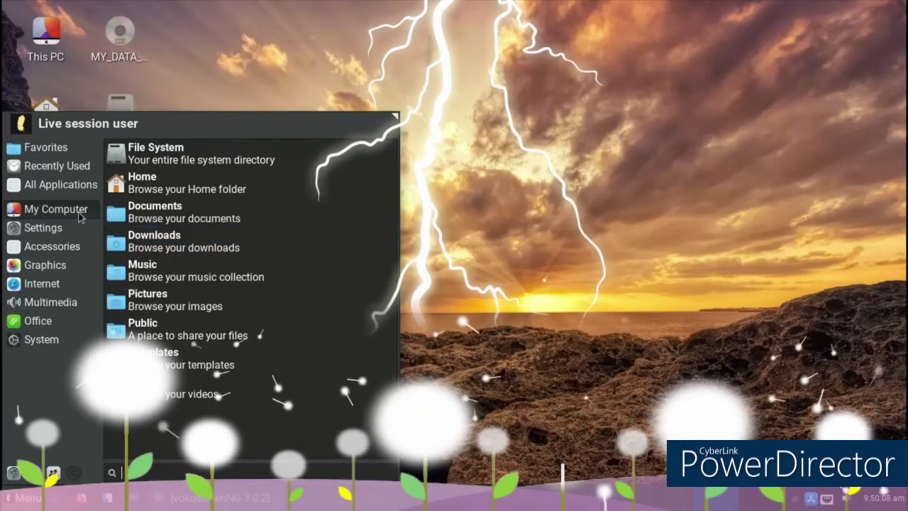
Open the home folder in the file manager, try moving and resizing its window, and close it
left_click(292, 50)
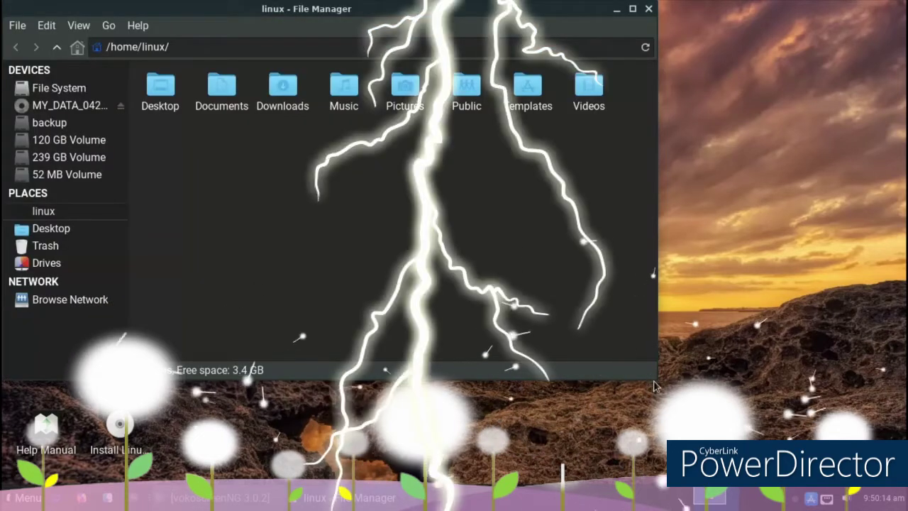
left_click_drag(539, 22, 623, 79)
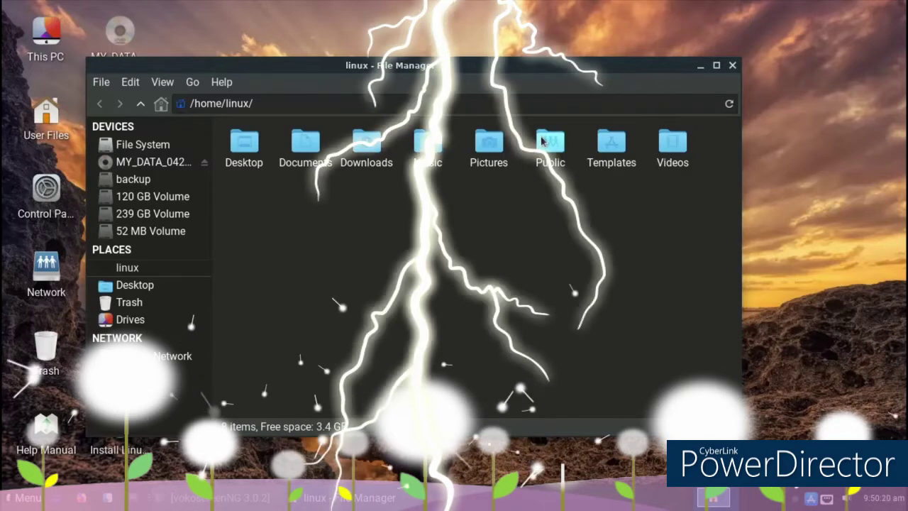
left_click_drag(630, 435, 649, 348)
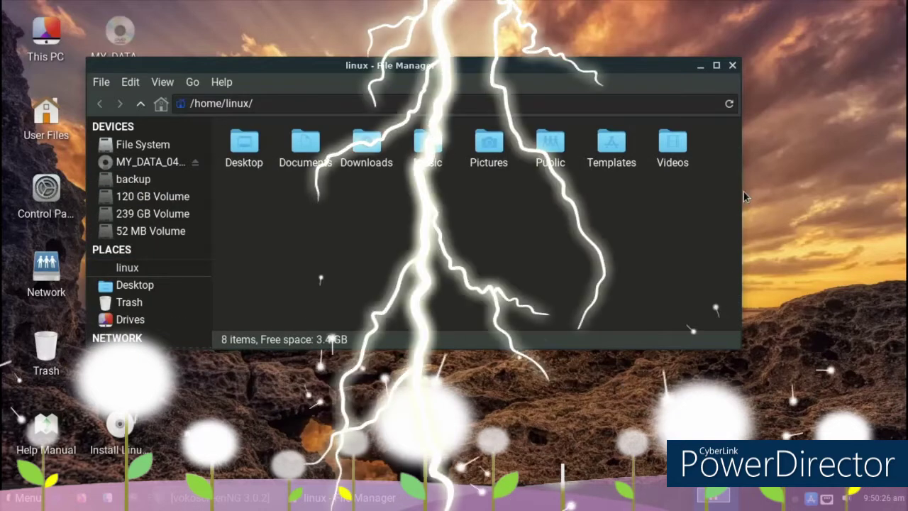
mouse_move(743, 206)
left_mouse_down()
mouse_move(396, 209)
mouse_move(743, 213)
left_mouse_up()
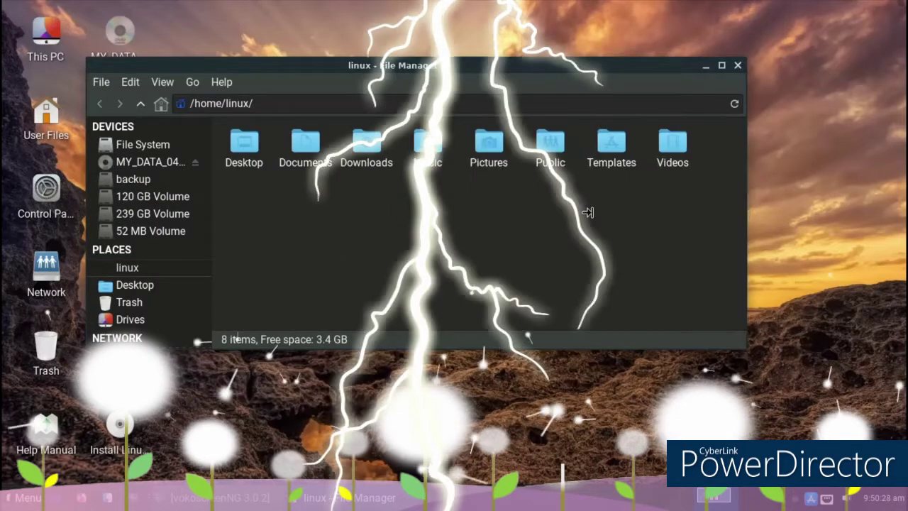
left_click_drag(588, 212, 568, 213)
left_click(559, 66)
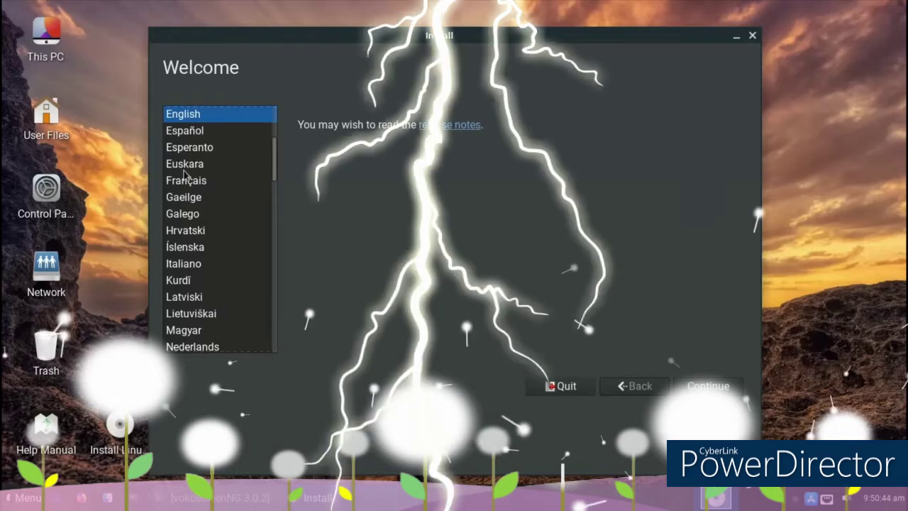
Start the Linux Lite installer in Português and accept the Portuguese keyboard layout to reach the updates and other software page
scroll(191, 198, "down", 2)
scroll(192, 198, "down", 3)
left_click(190, 189)
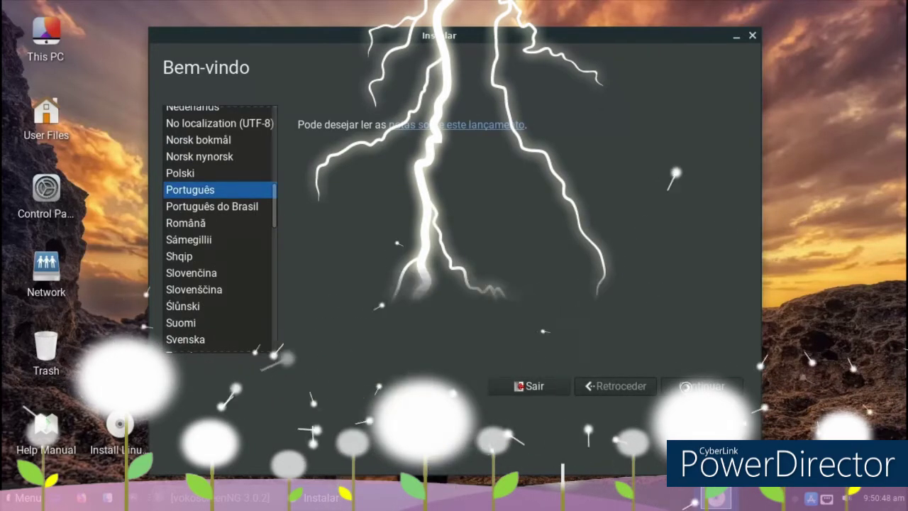
left_click(703, 386)
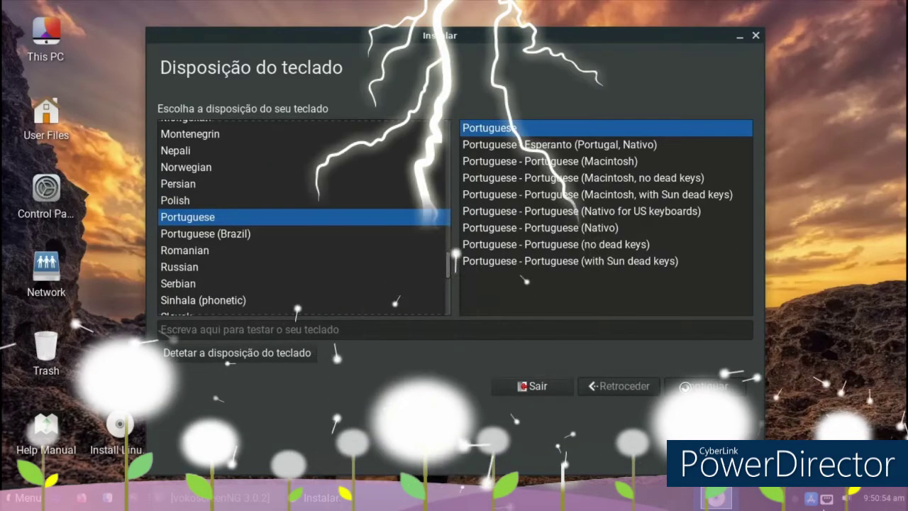
left_click(685, 387)
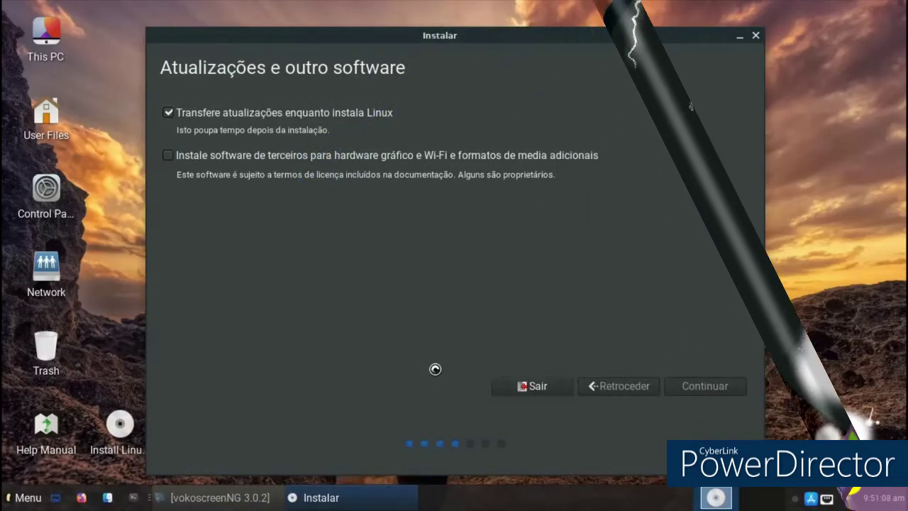
left_click(21, 499)
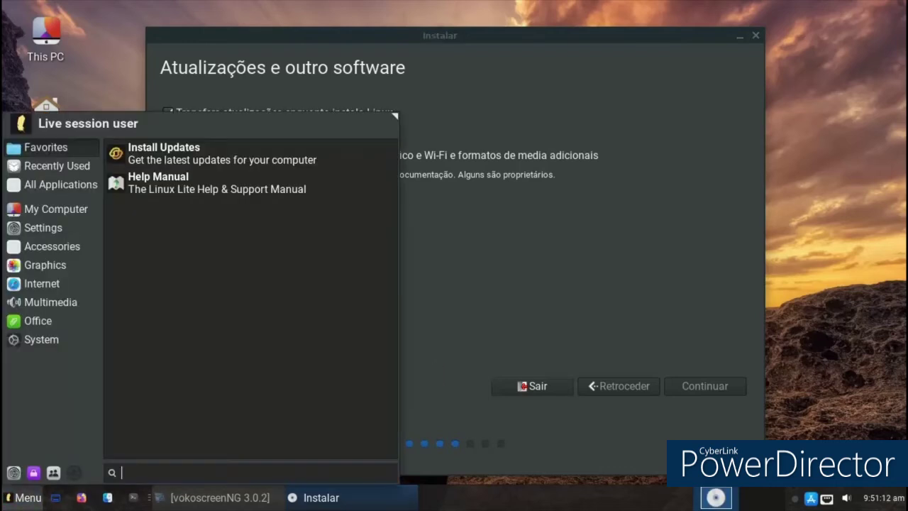
left_click(426, 15)
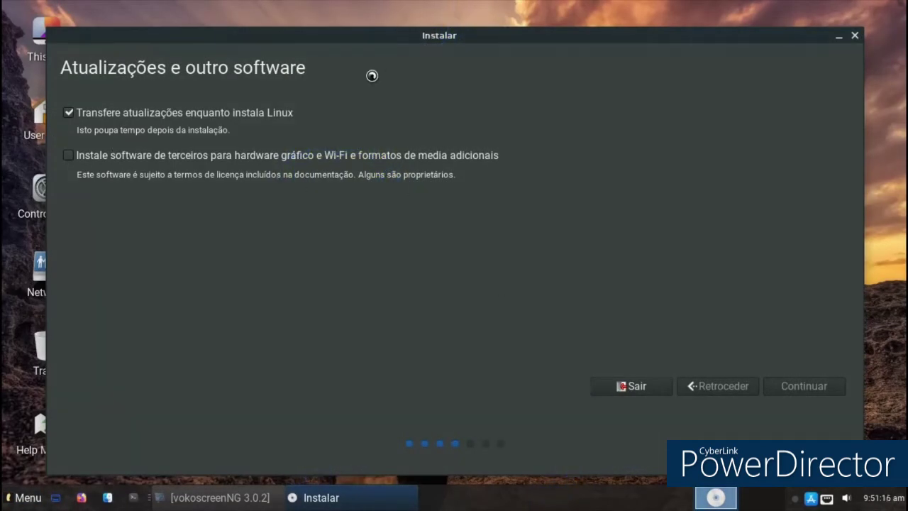
left_click(228, 493)
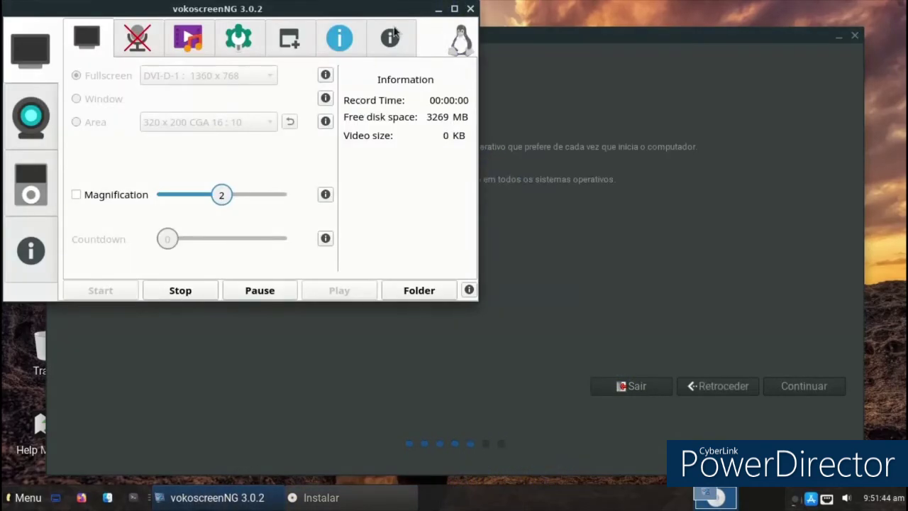
left_click(436, 10)
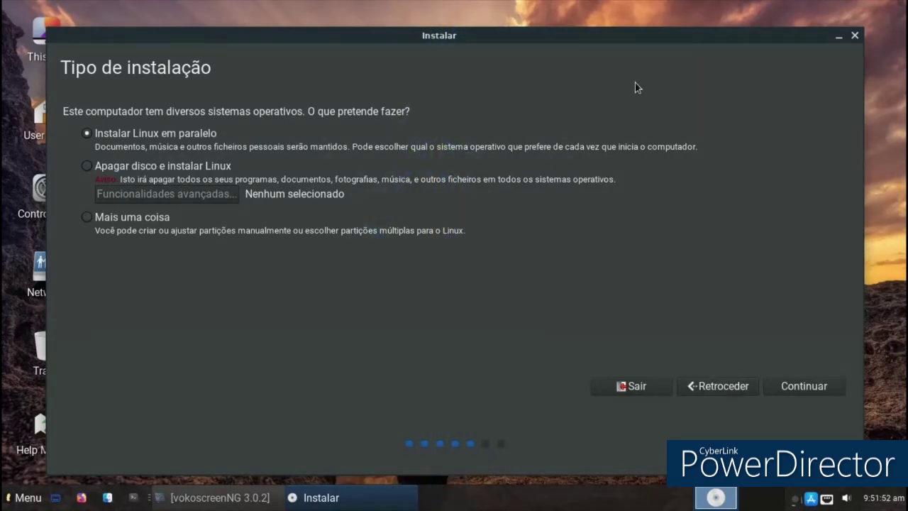
Cancel the installation on the installation type page and quit the installer
left_click(855, 37)
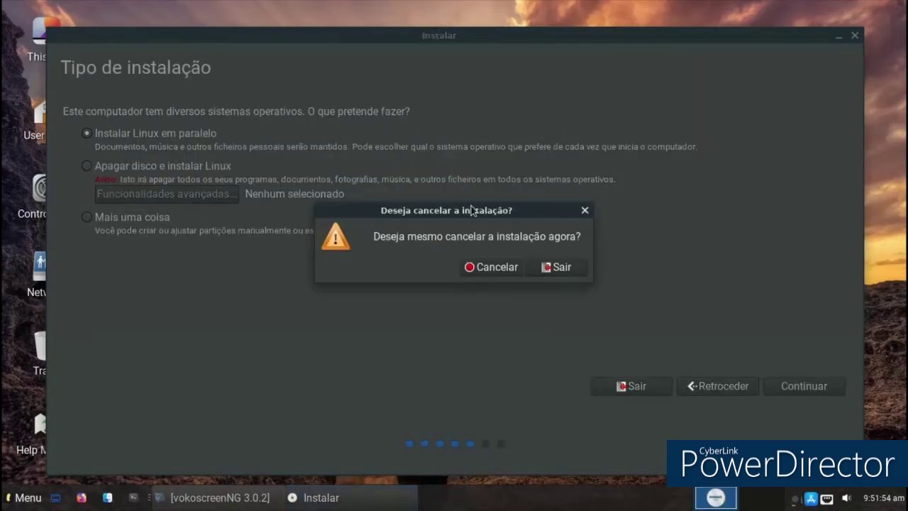
left_click(572, 266)
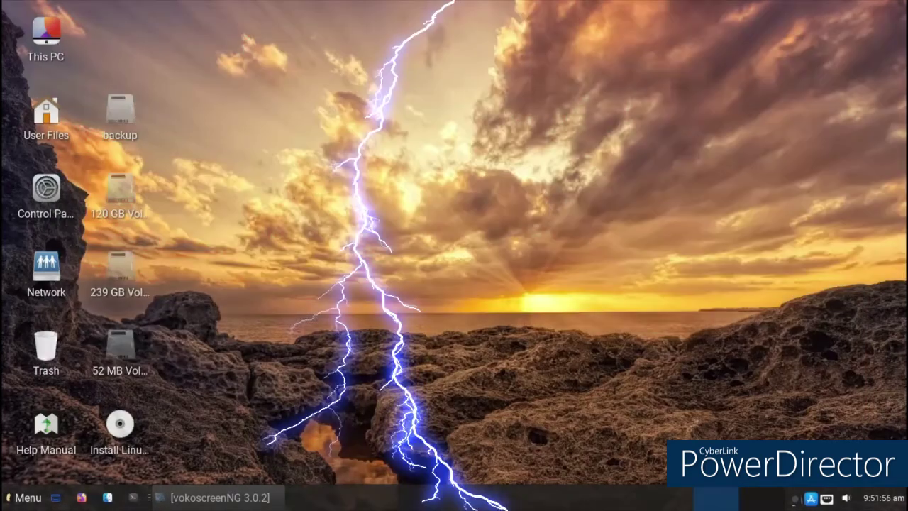
Open This PC to view the computer's drives, move its window toward the middle of the desktop and close it
double_click(42, 39)
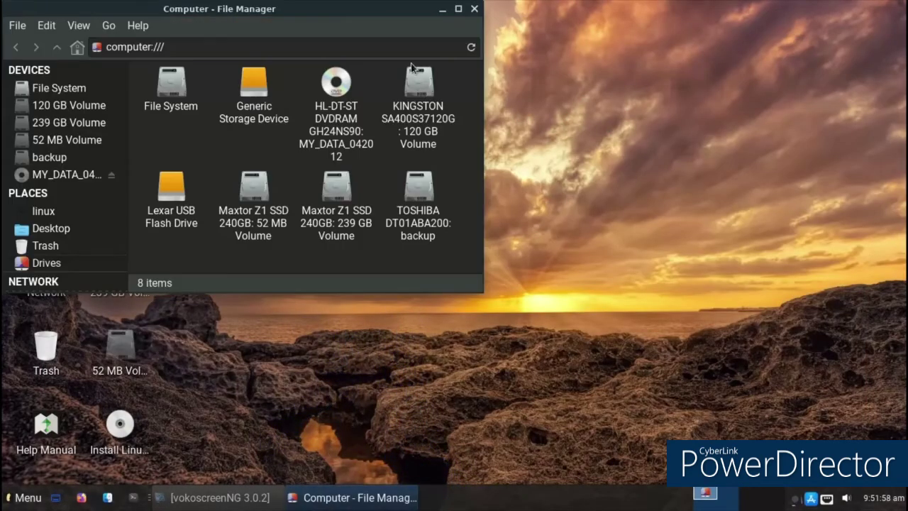
left_click_drag(389, 12, 528, 120)
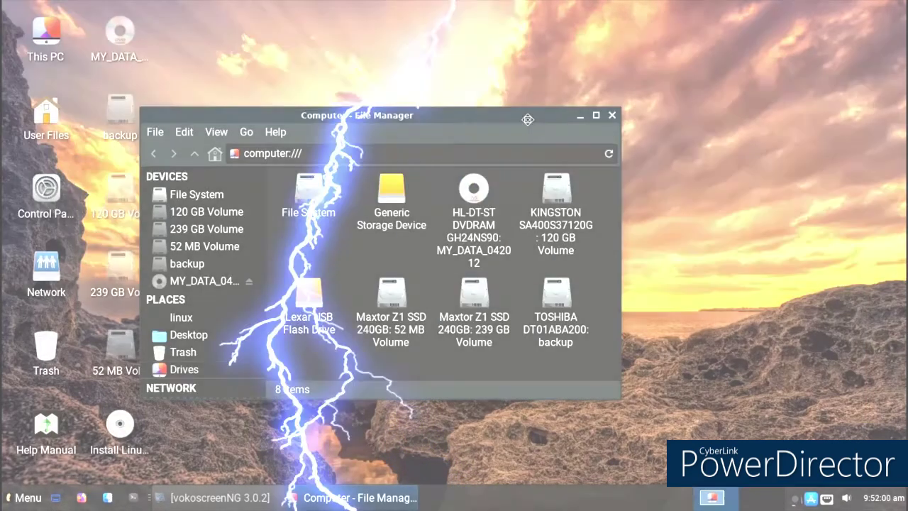
left_click(612, 115)
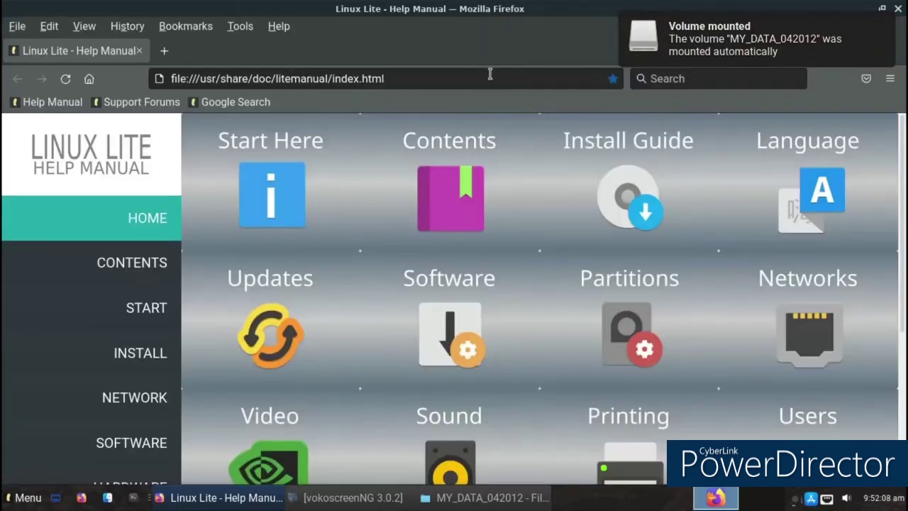
Open the Themes topic in the Linux Lite Help Manual, skim its instructions and return to the manual's home page
scroll(321, 328, "down", 3)
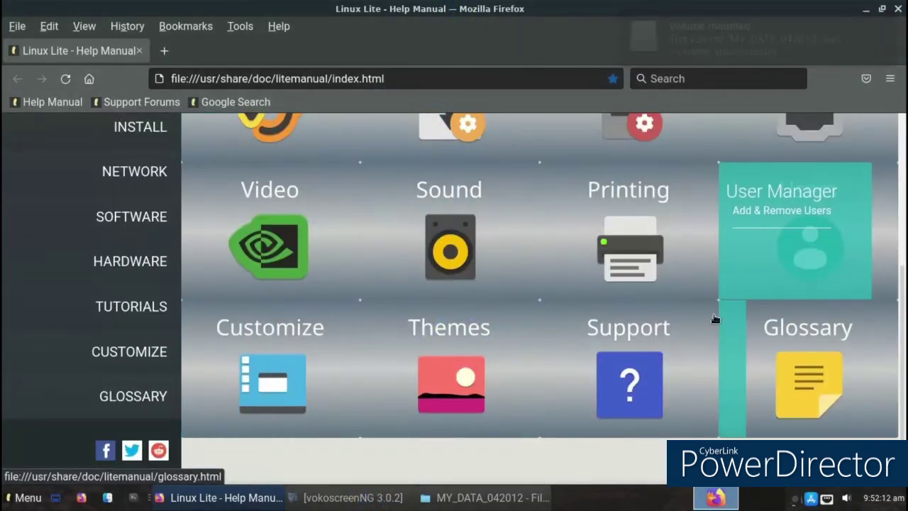
left_click(480, 351)
scroll(480, 338, "down", 10)
scroll(481, 334, "down", 8)
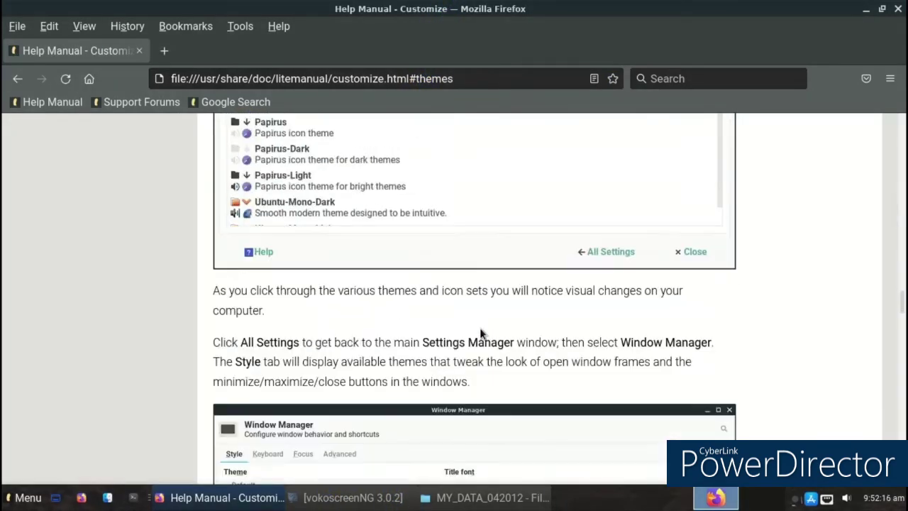
scroll(481, 333, "up", 4)
scroll(480, 331, "up", 10)
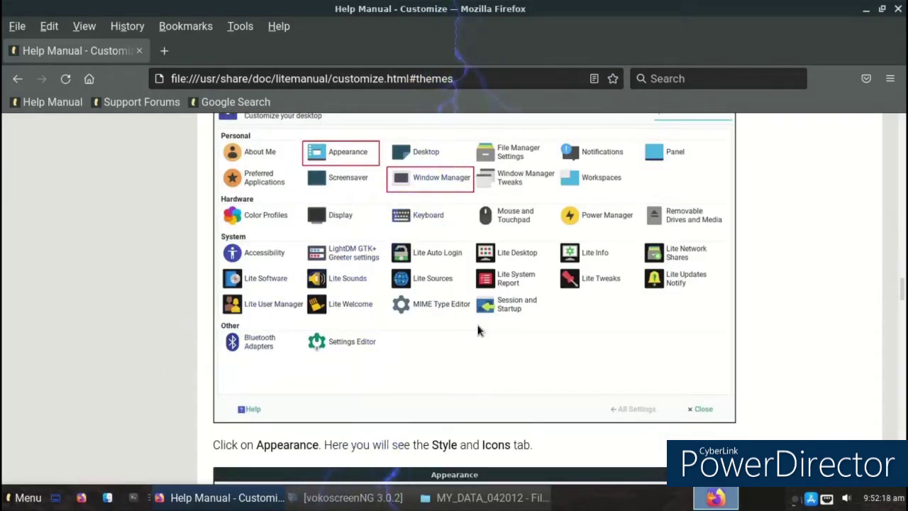
left_click(21, 79)
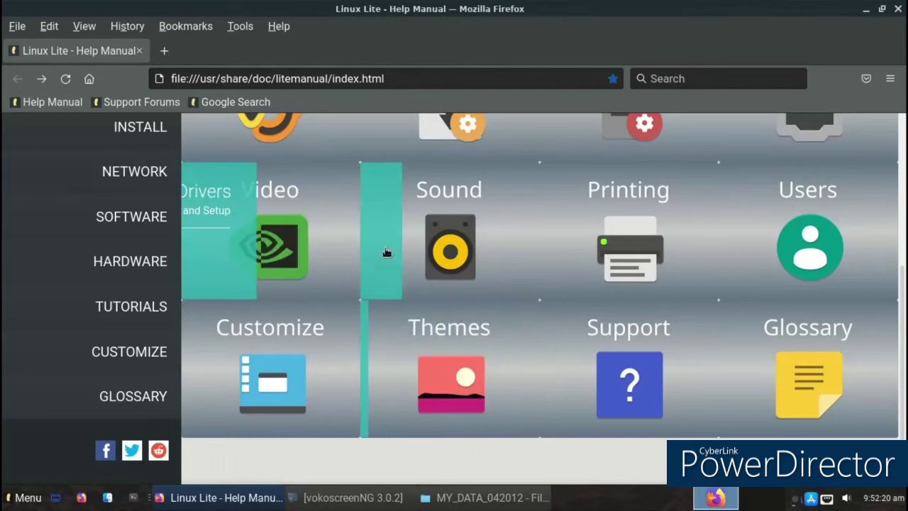
Open the Help Manual's Video topic, skim the hardware page up to its topic list and return to the home page
scroll(296, 267, "down", 5)
scroll(298, 271, "down", 4)
scroll(298, 270, "up", 10)
scroll(303, 284, "up", 8)
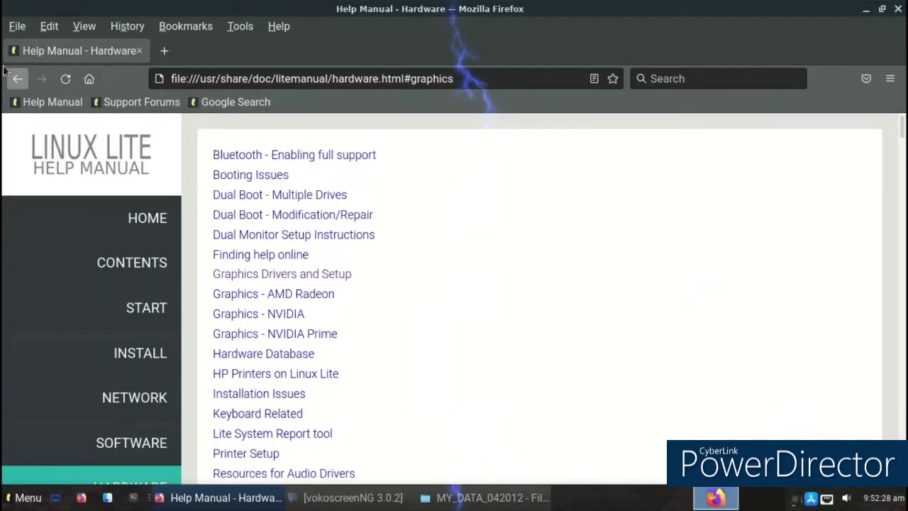
left_click(17, 78)
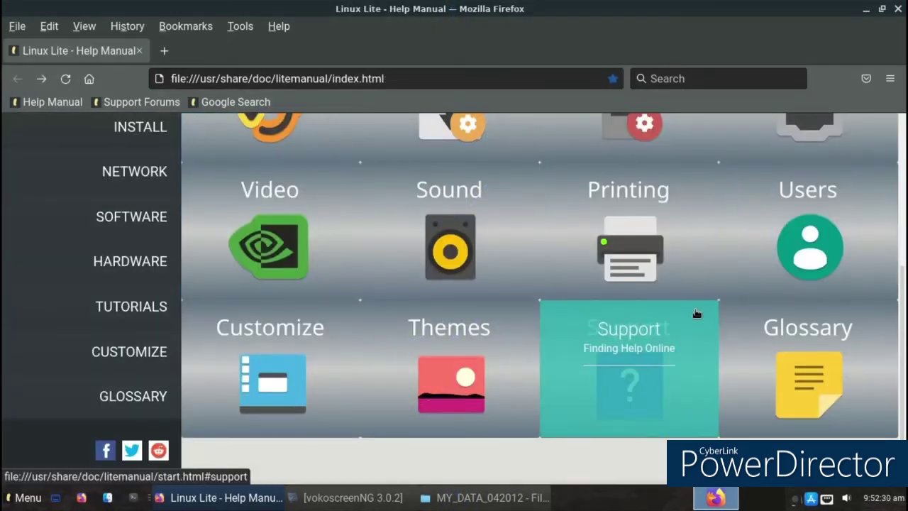
Read through the Help Manual's Glossary definitions and return to the home page
scroll(775, 363, "down", 10)
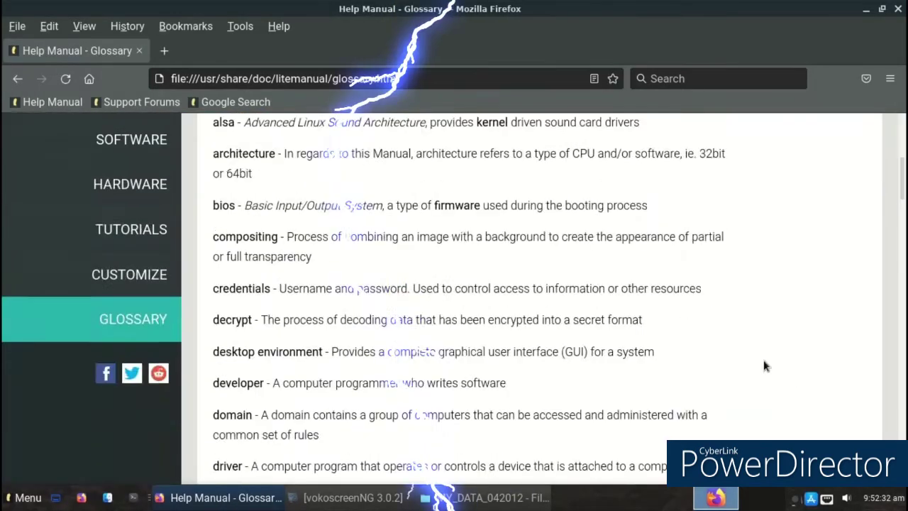
scroll(754, 362, "down", 7)
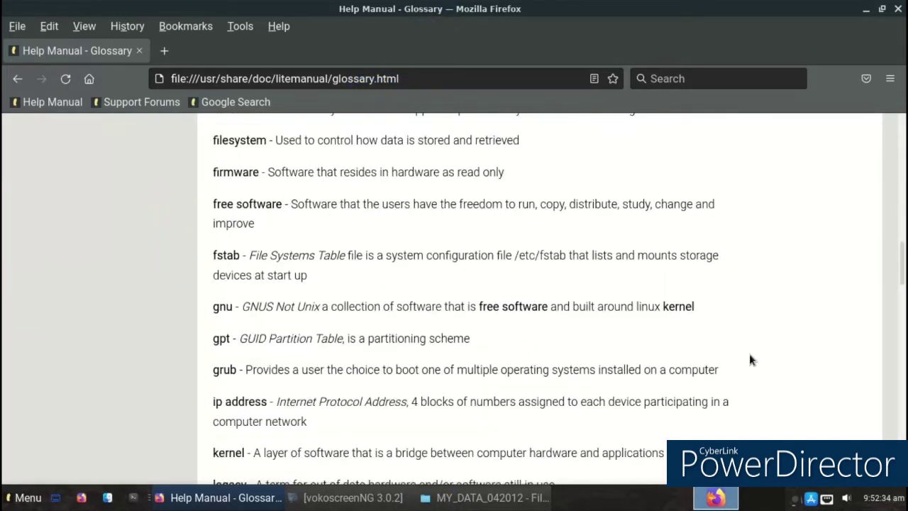
scroll(748, 360, "down", 4)
scroll(746, 360, "down", 4)
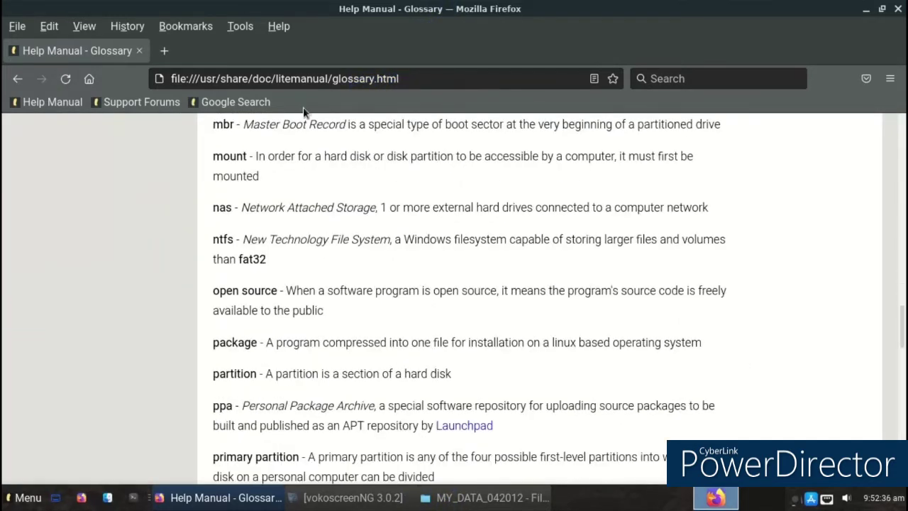
left_click(18, 79)
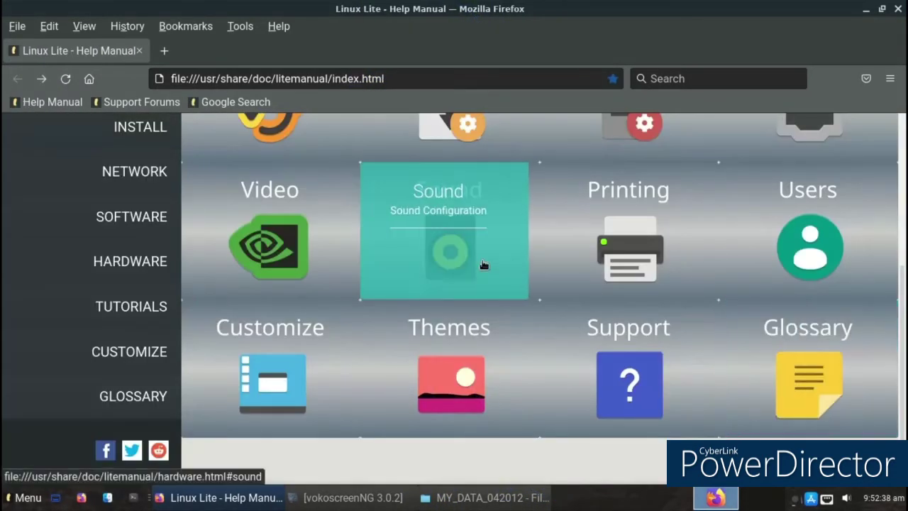
Open the Help Manual's Install Guide and examine the instructions for flashing the Linux Lite image with Etcher
scroll(481, 269, "up", 5)
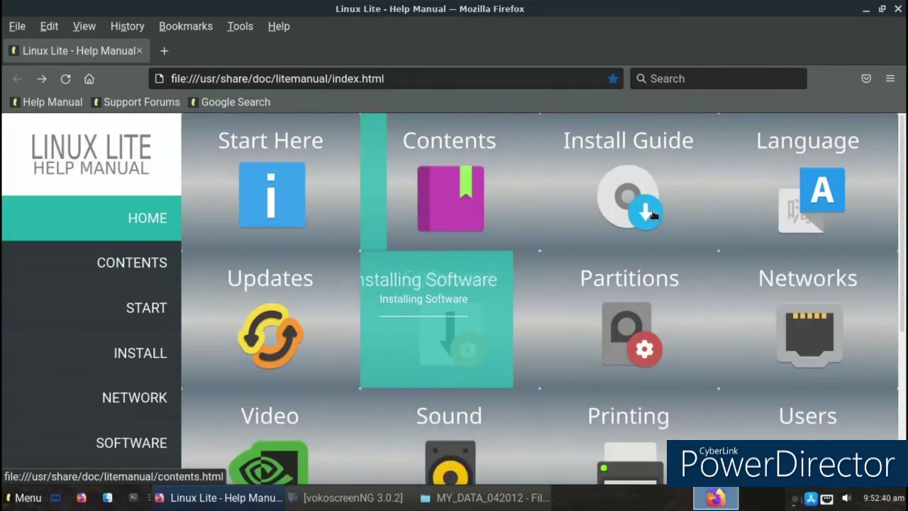
left_click(703, 202)
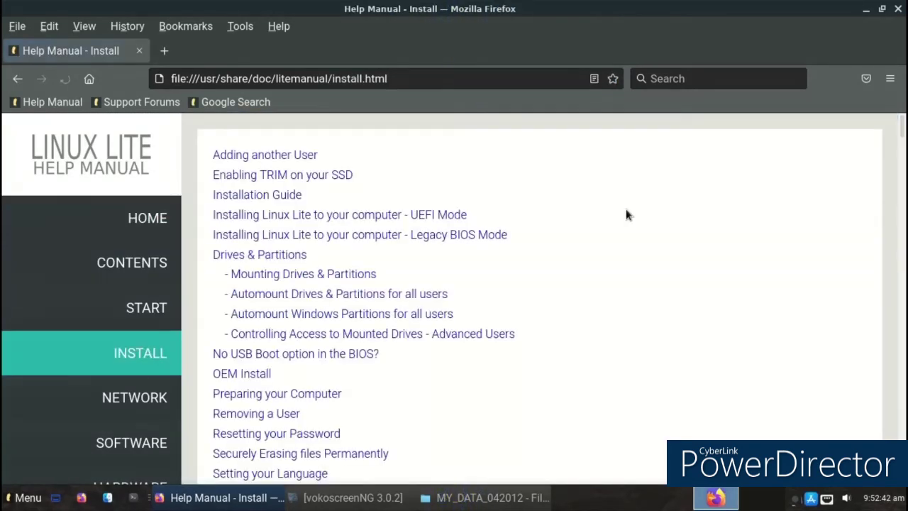
scroll(625, 215, "down", 20)
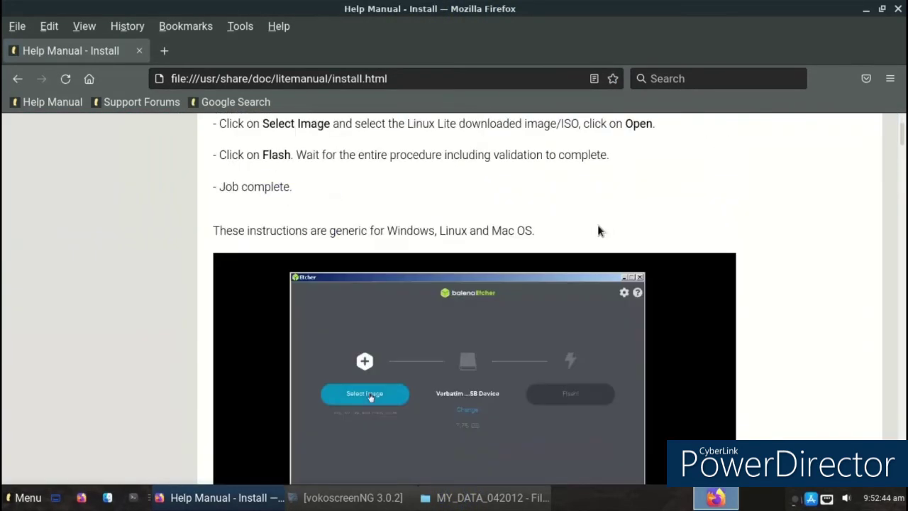
scroll(598, 231, "down", 5)
scroll(598, 230, "up", 4)
scroll(599, 231, "up", 2)
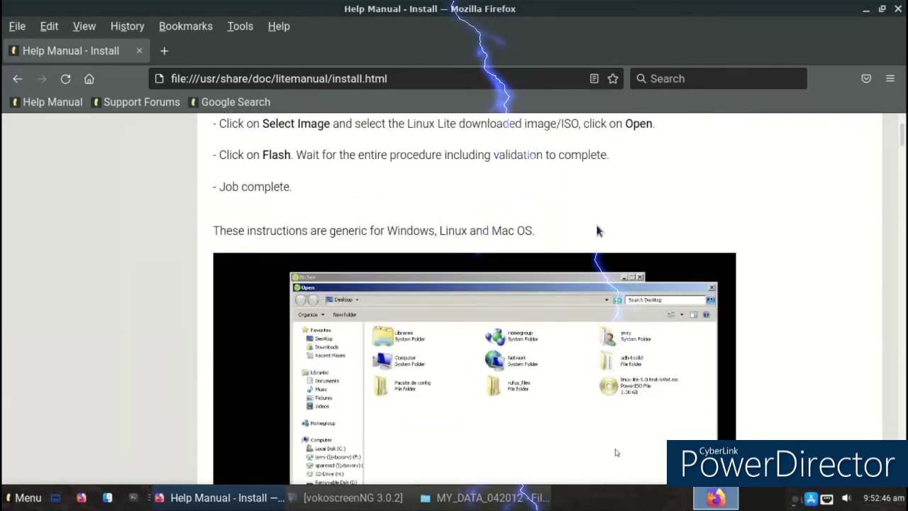
scroll(598, 230, "up", 4)
Skim the Install Guide's sections on writing the USB from the terminal, preparing the computer, UEFI boot options and keyboard layout
scroll(595, 228, "down", 10)
scroll(589, 236, "down", 10)
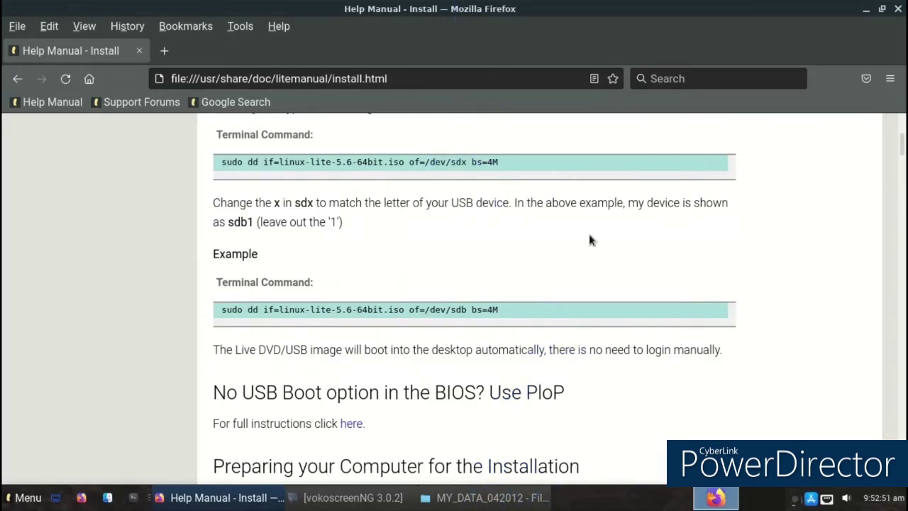
scroll(588, 234, "down", 4)
scroll(589, 237, "down", 15)
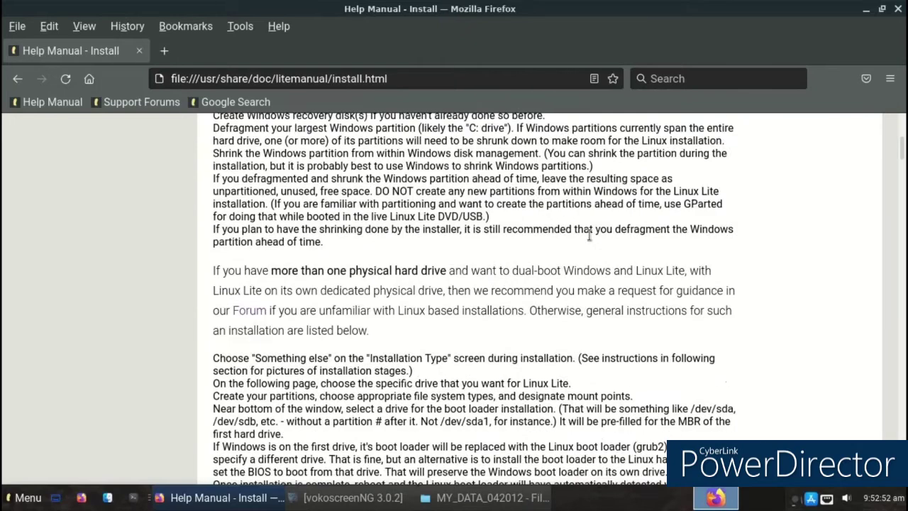
scroll(588, 242, "down", 20)
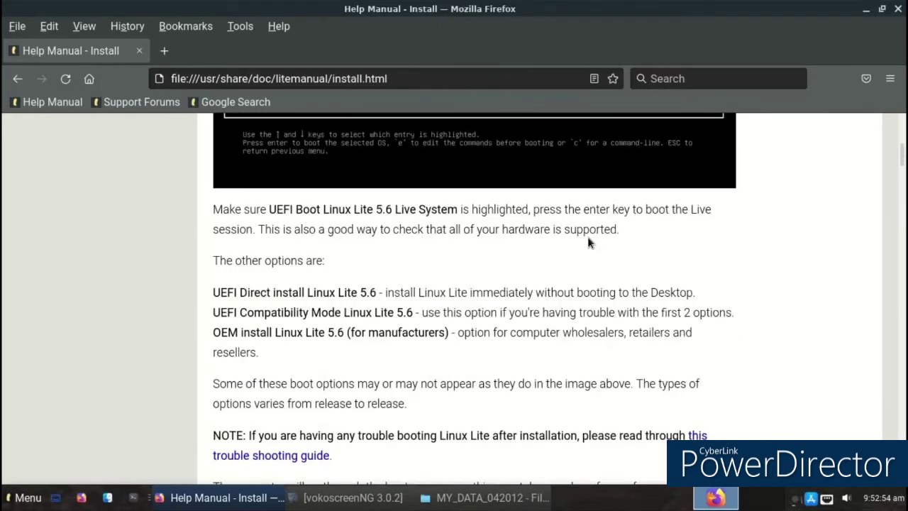
scroll(587, 244, "down", 15)
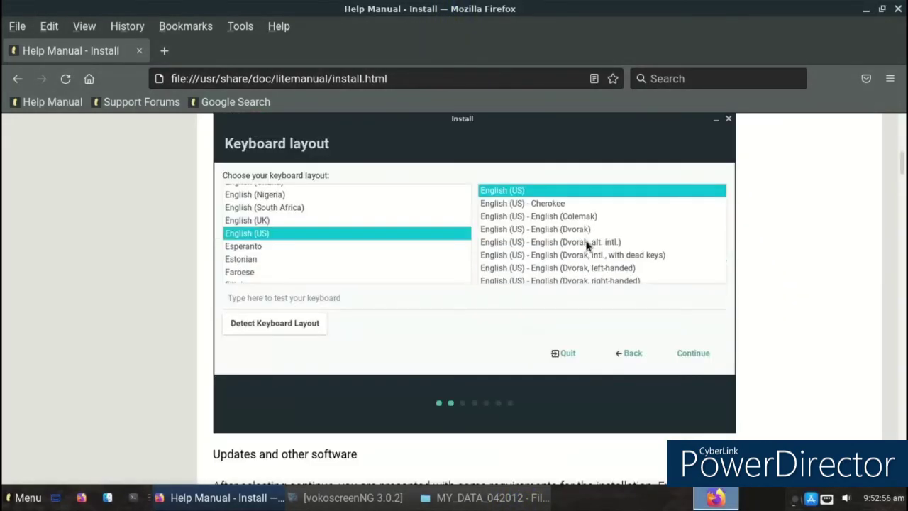
Examine the Install Guide's installation type instructions, covering advanced features, dual booting with Windows, custom partitioning and overwriting Windows
scroll(586, 246, "down", 10)
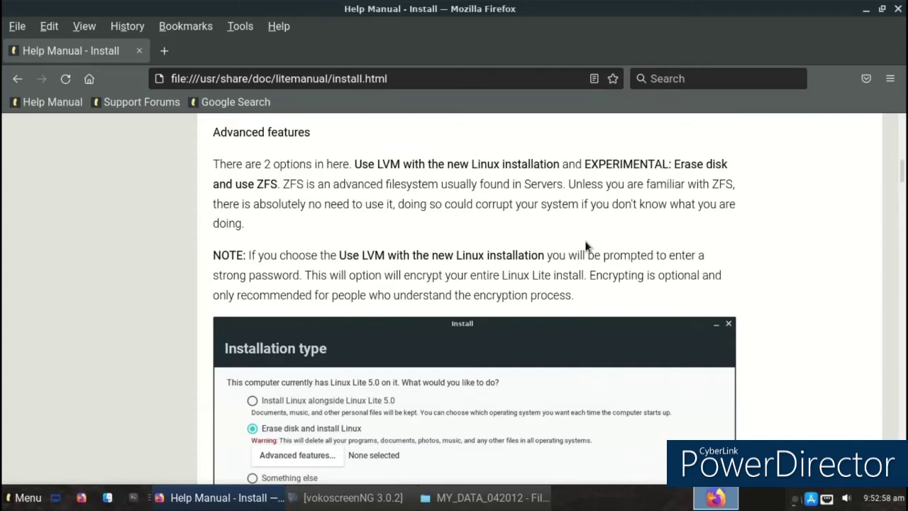
scroll(587, 249, "up", 3)
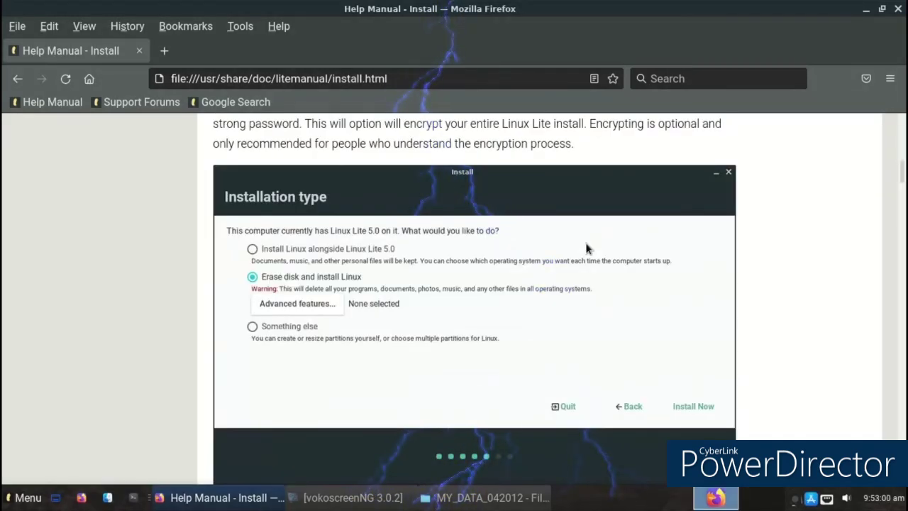
scroll(586, 248, "down", 8)
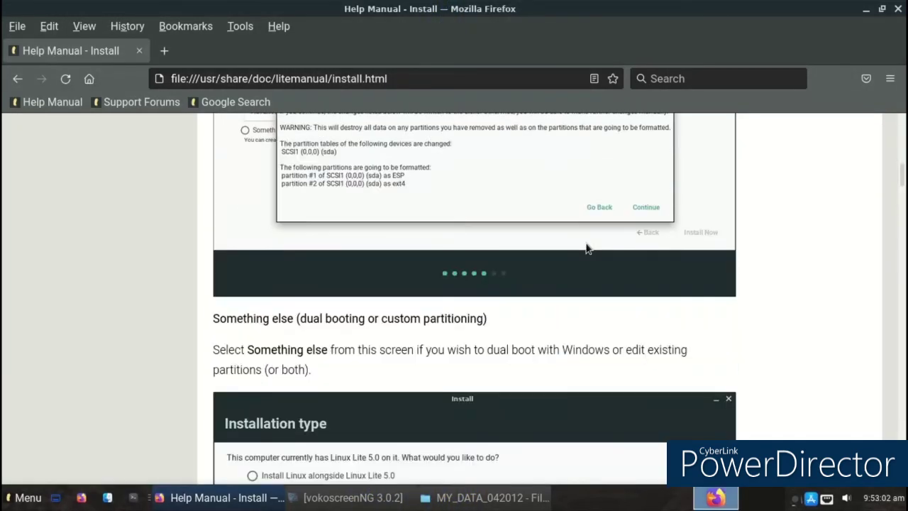
scroll(586, 249, "down", 5)
scroll(586, 246, "down", 7)
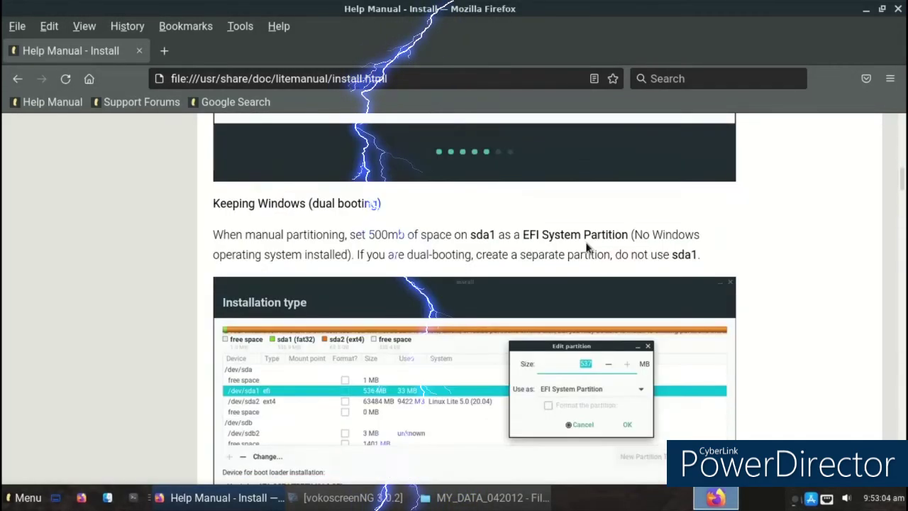
scroll(586, 246, "down", 8)
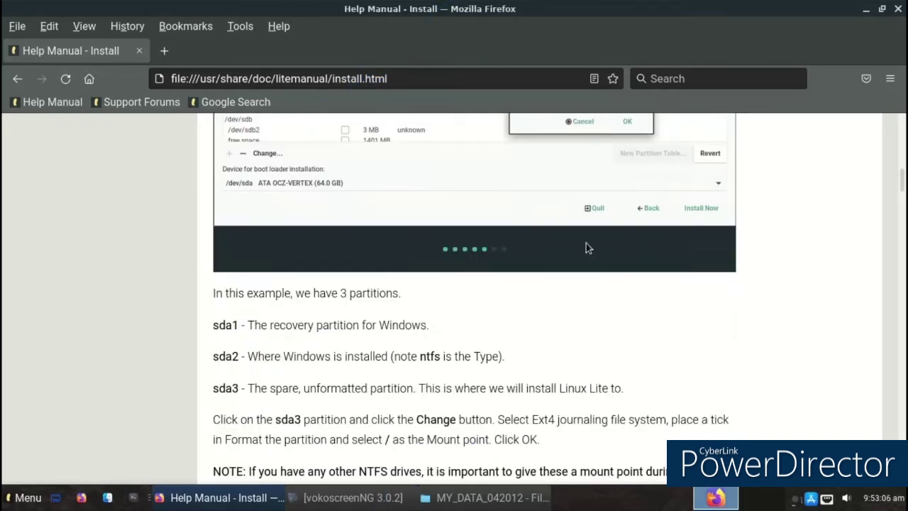
scroll(586, 245, "down", 8)
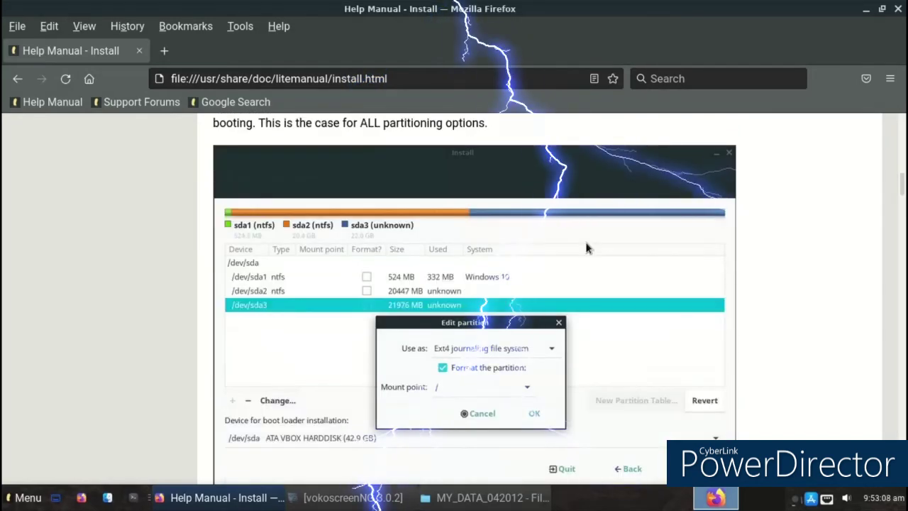
scroll(586, 247, "down", 12)
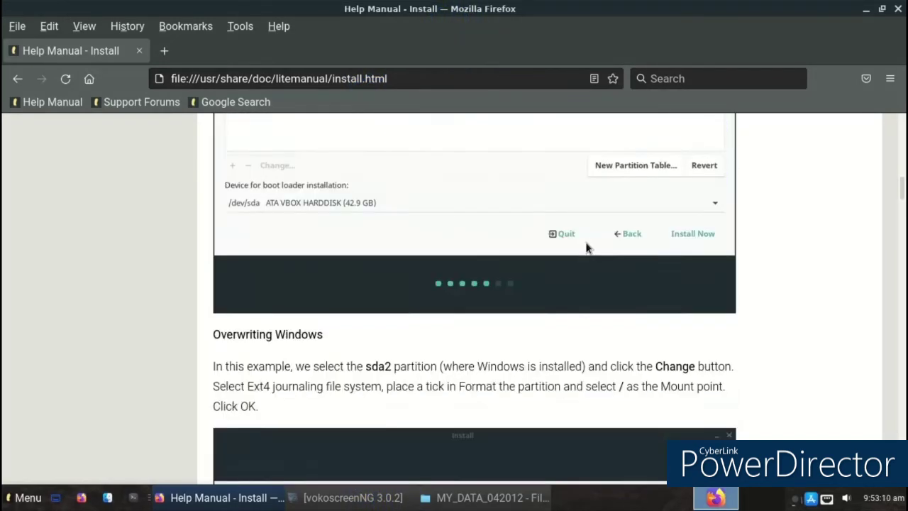
Skim the Install Guide from the time zone and user account setup through the second boot and keyboard layout instructions, and close the manual
scroll(587, 248, "down", 15)
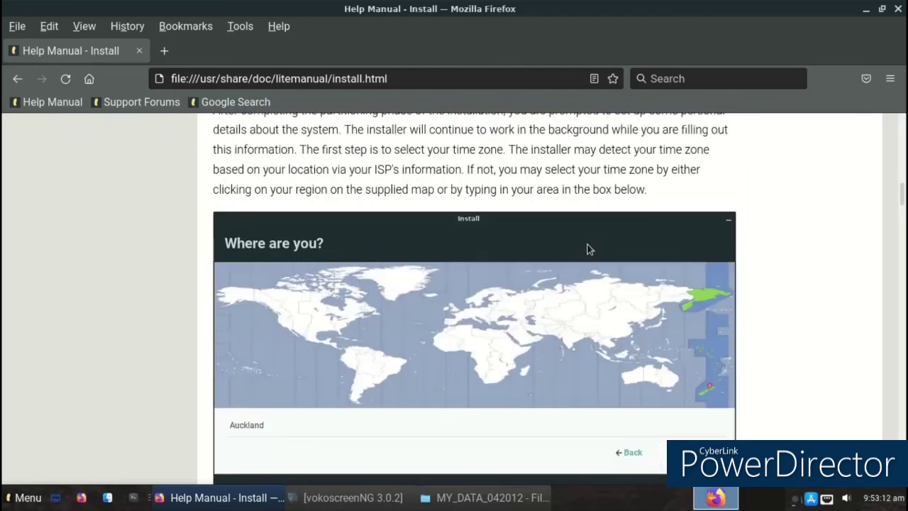
scroll(588, 249, "down", 5)
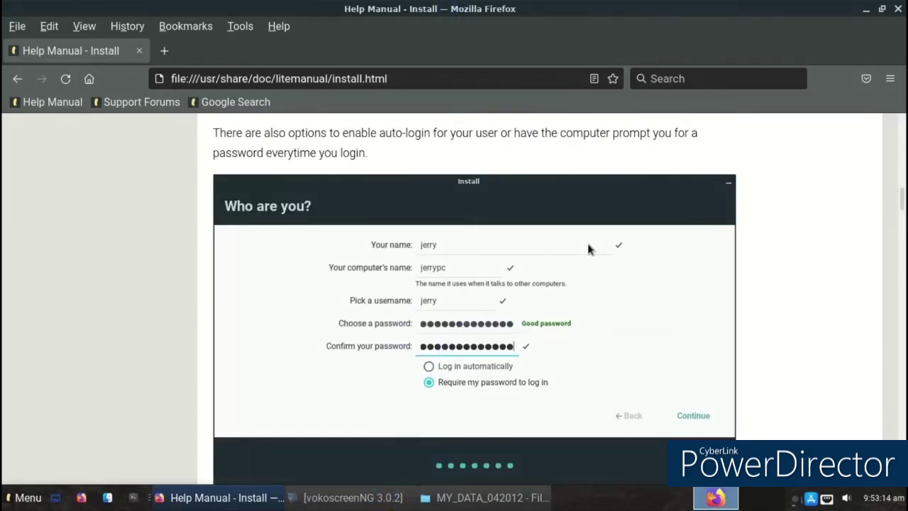
scroll(587, 248, "down", 11)
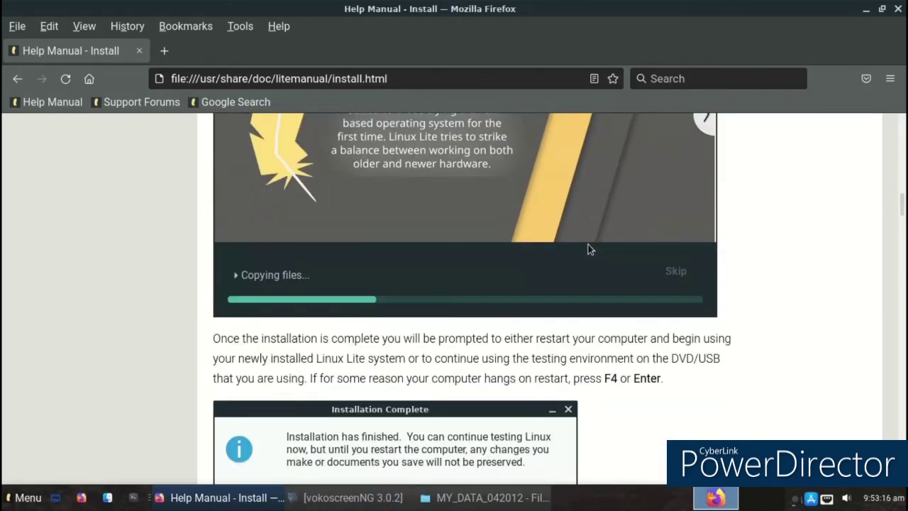
scroll(589, 249, "down", 14)
scroll(588, 249, "down", 12)
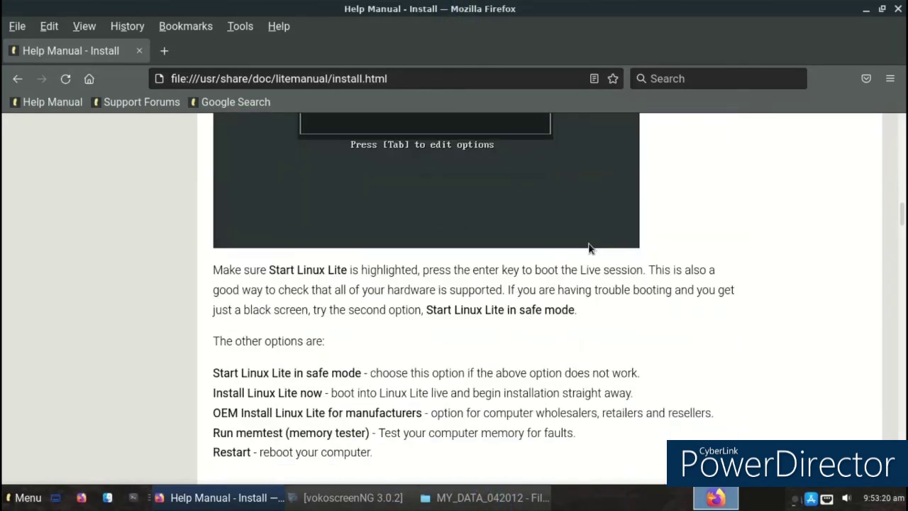
scroll(588, 248, "down", 13)
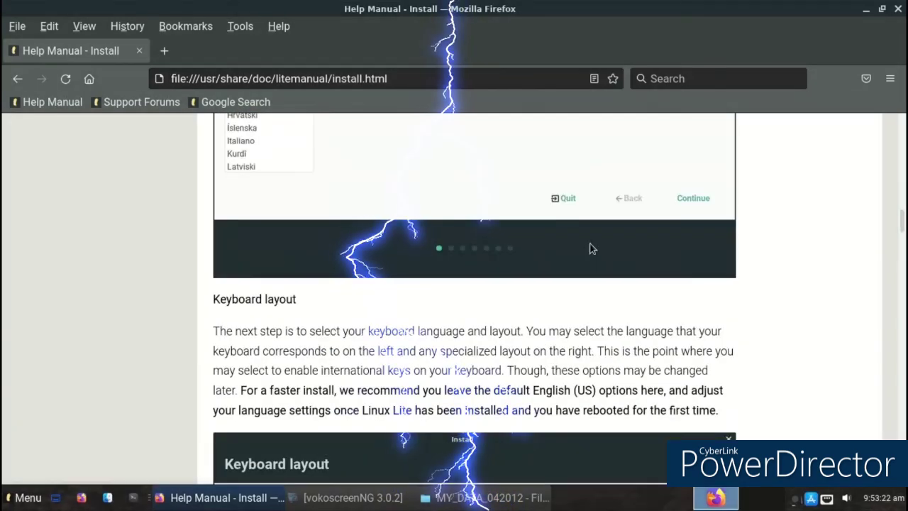
scroll(591, 247, "down", 5)
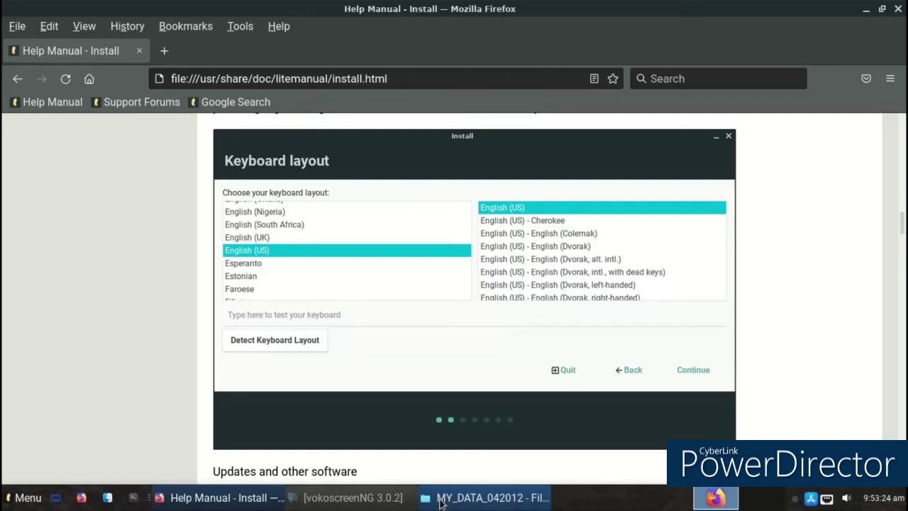
left_click(898, 8)
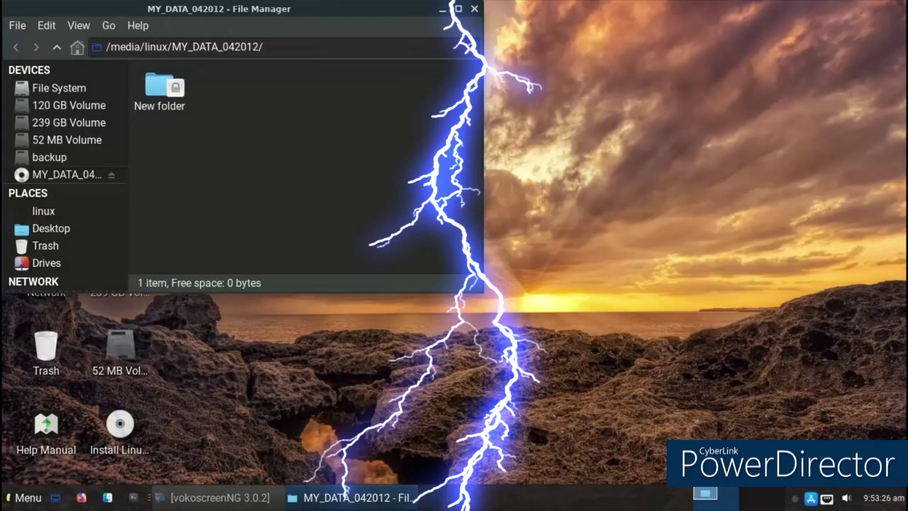